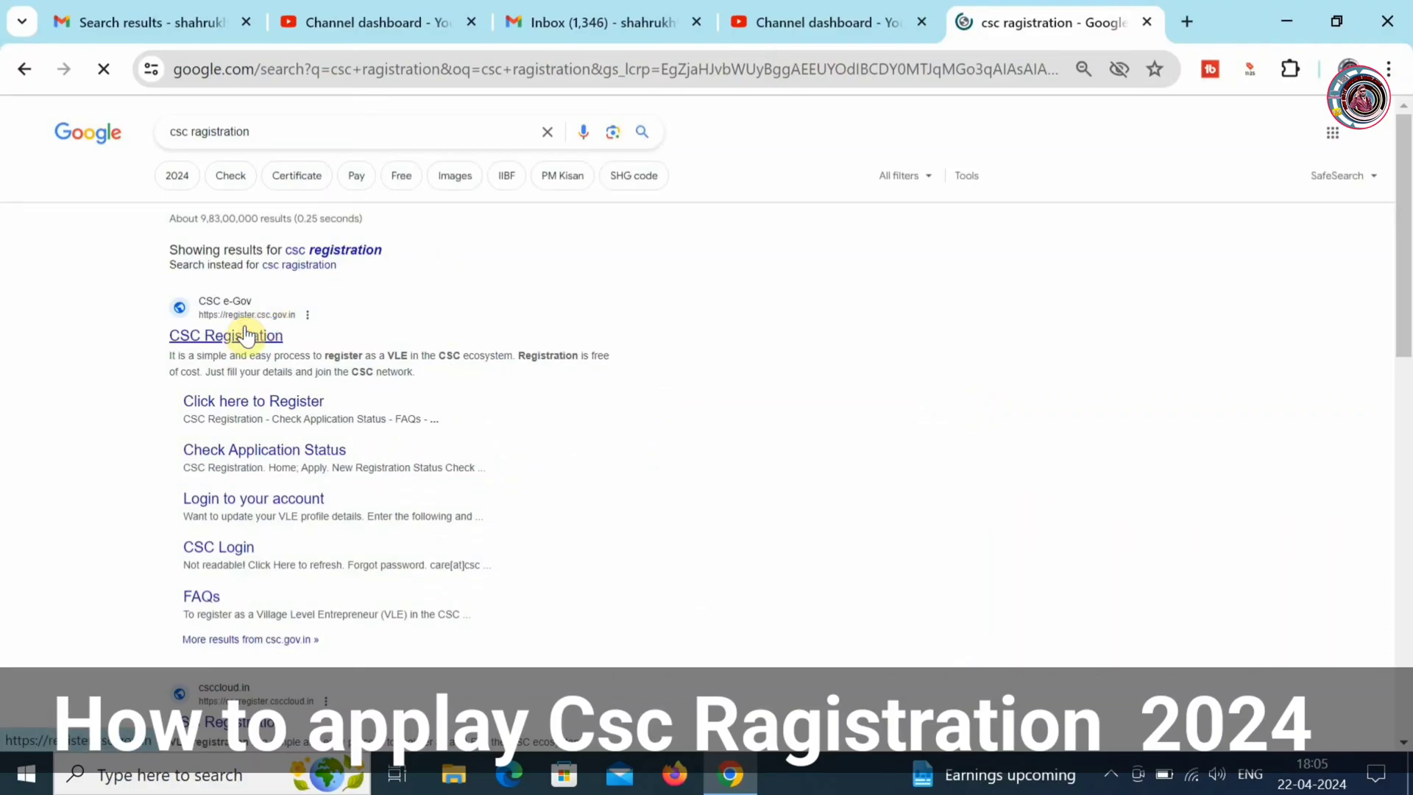
# Open the CSC e-Gov registration site from the search results, then follow the new VLE registration portal link and start
pyautogui.click(245, 335)
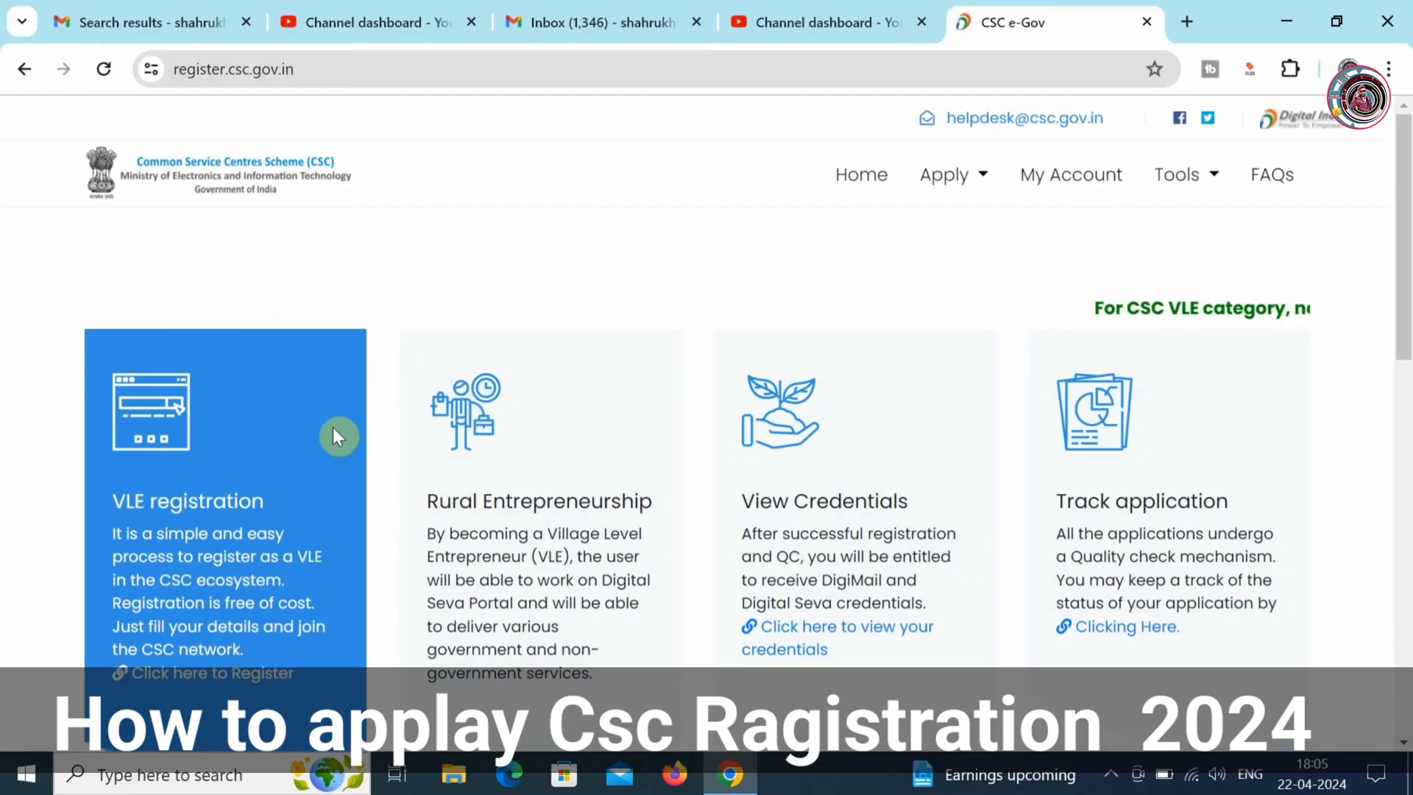
pyautogui.click(153, 680)
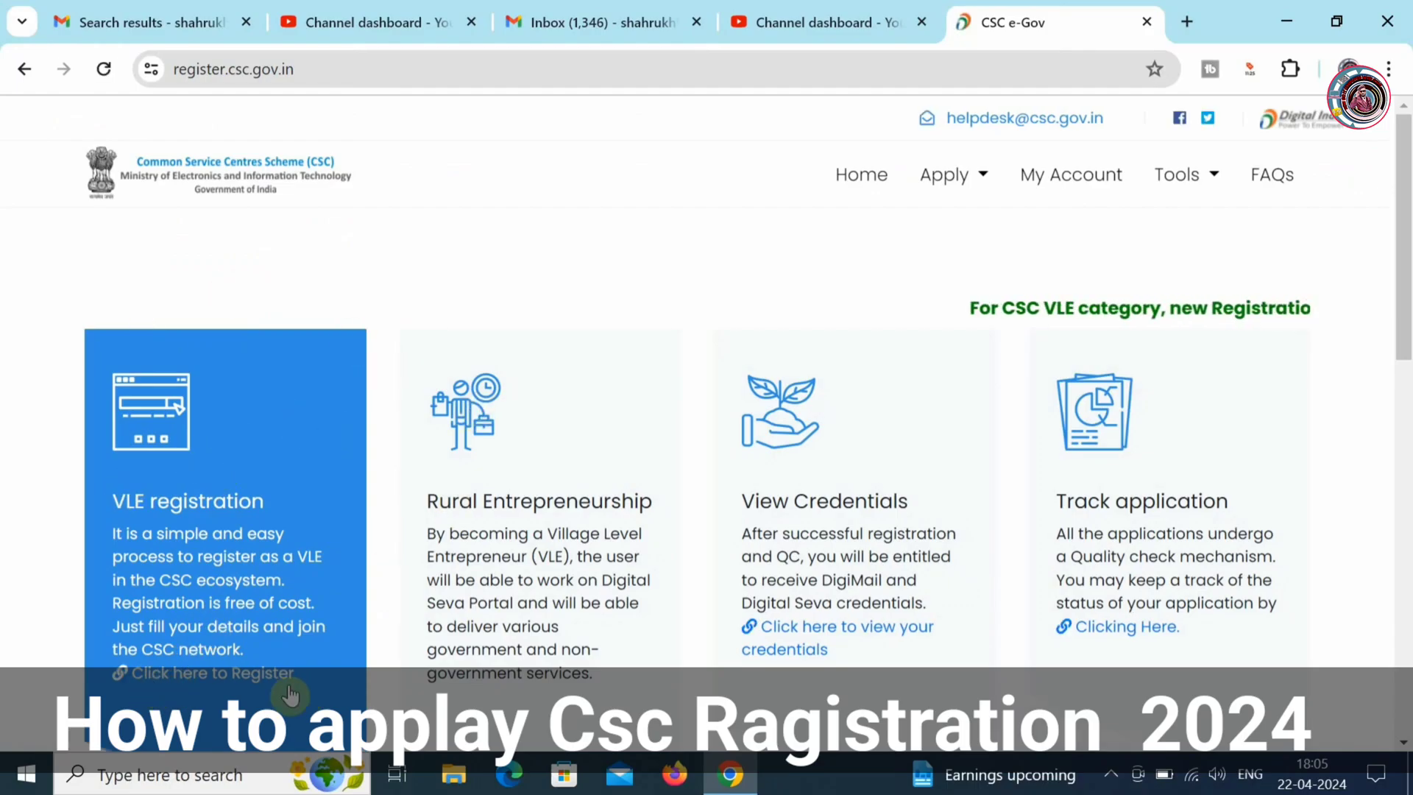
pyautogui.click(25, 68)
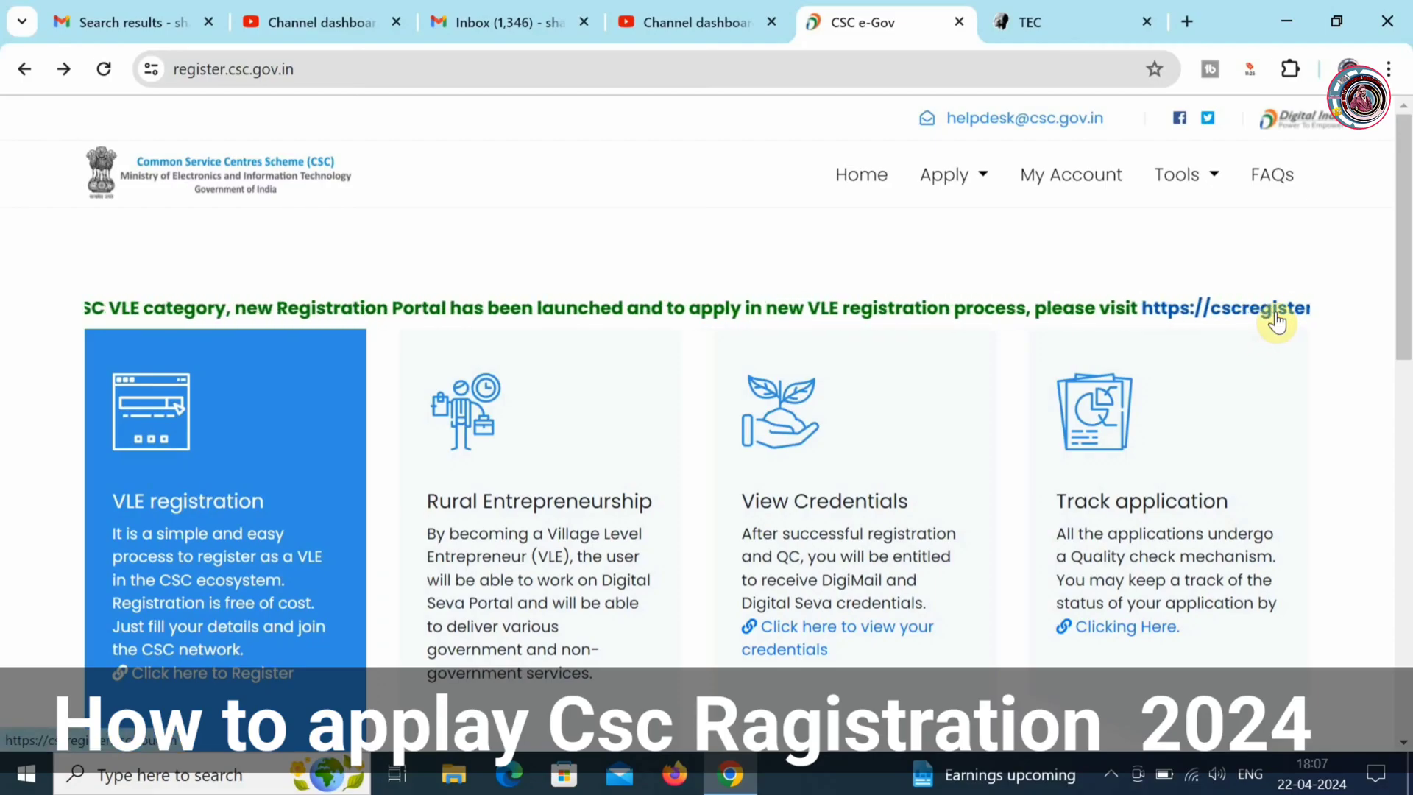
pyautogui.click(1197, 309)
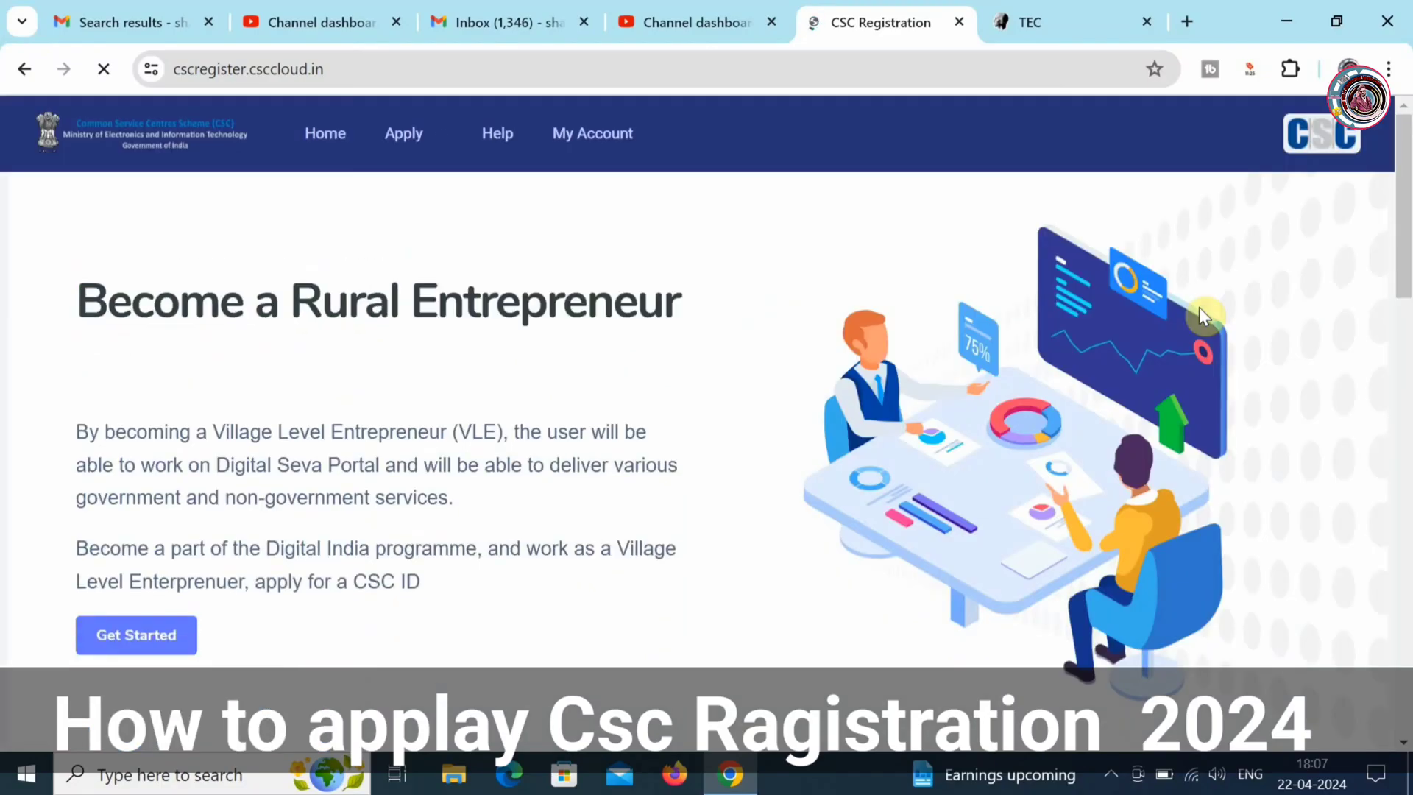
pyautogui.click(104, 635)
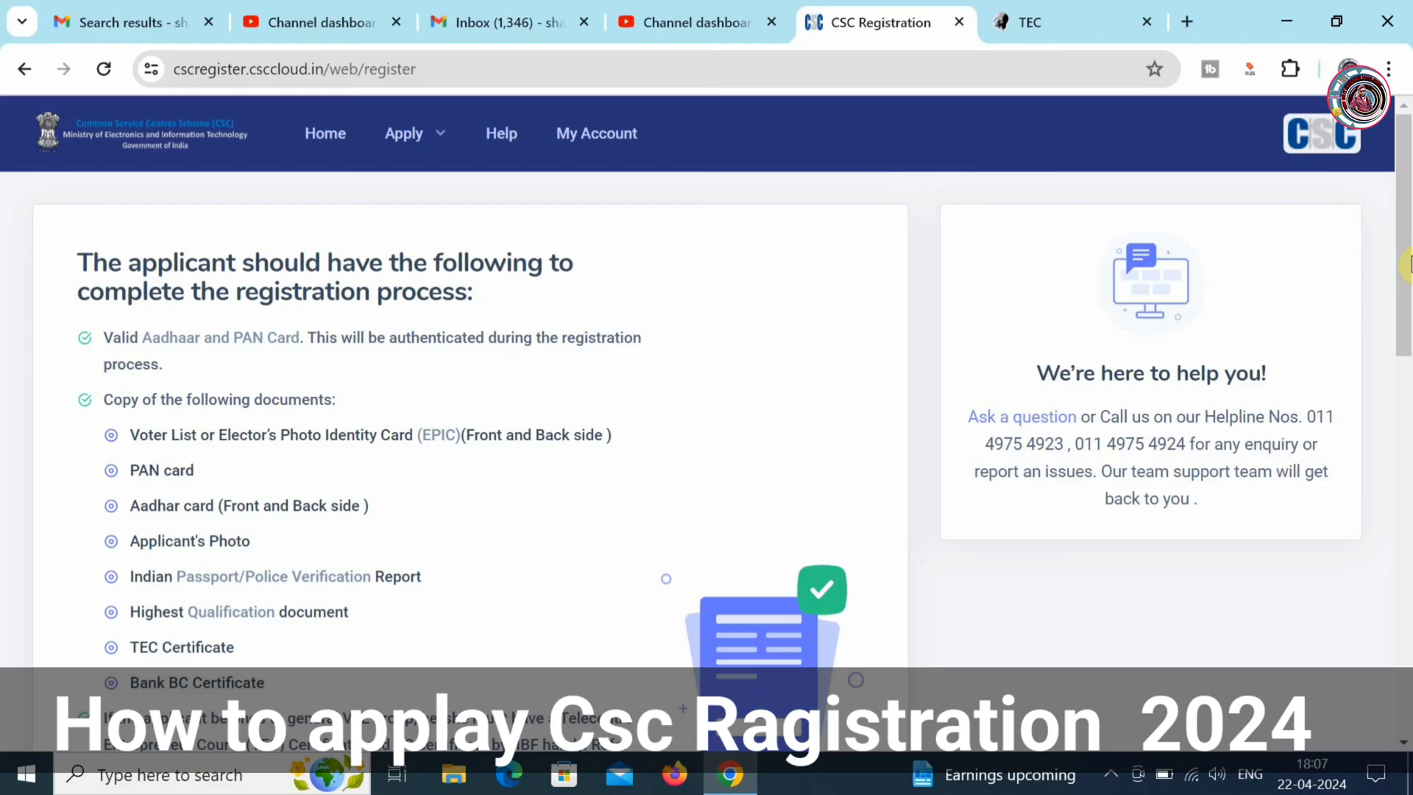
# Read through the list of documents the applicant needs to complete the registration process
pyautogui.hotkey('ctrl', '-')
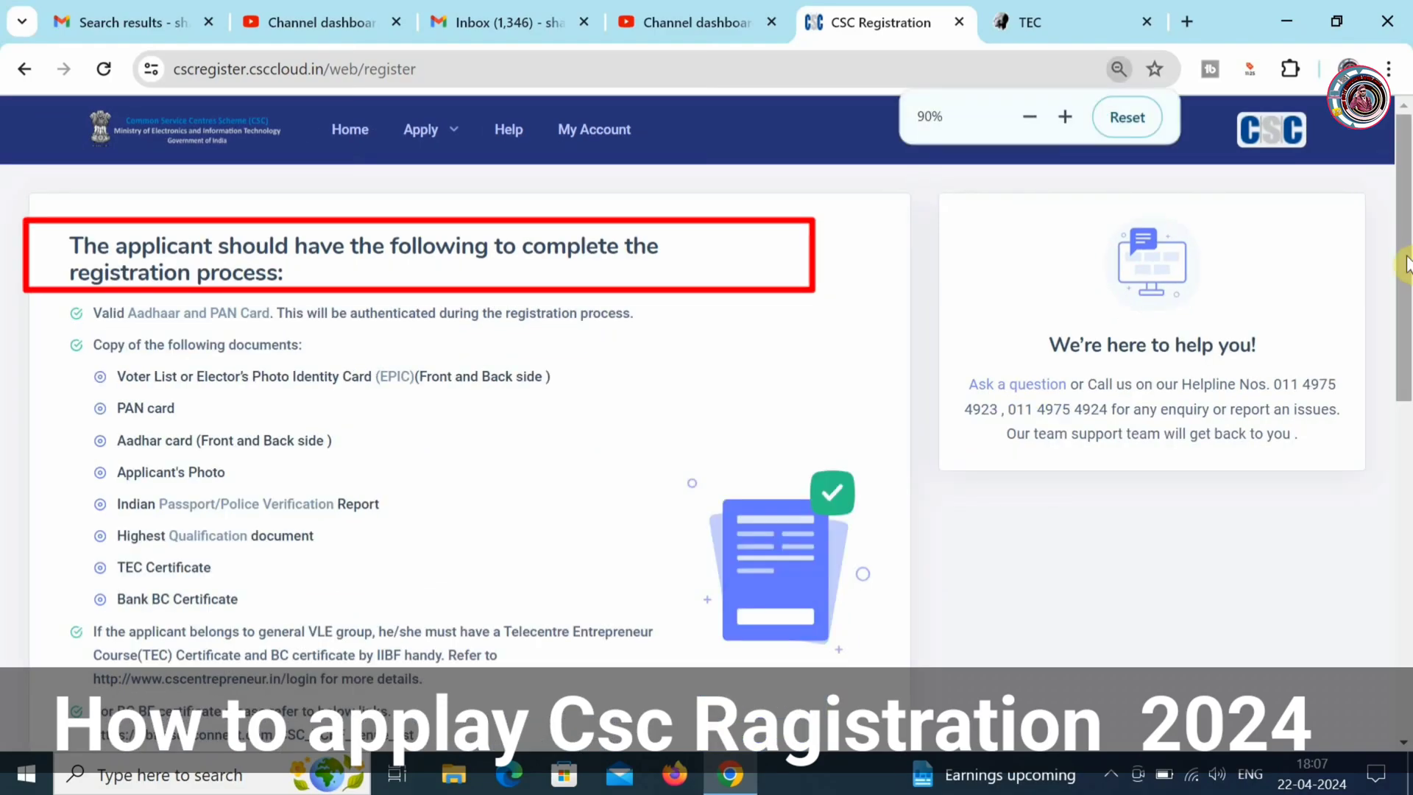
pyautogui.doubleClick(85, 308)
pyautogui.moveTo(85, 308); pyautogui.dragTo(257, 294)
pyautogui.click(540, 266)
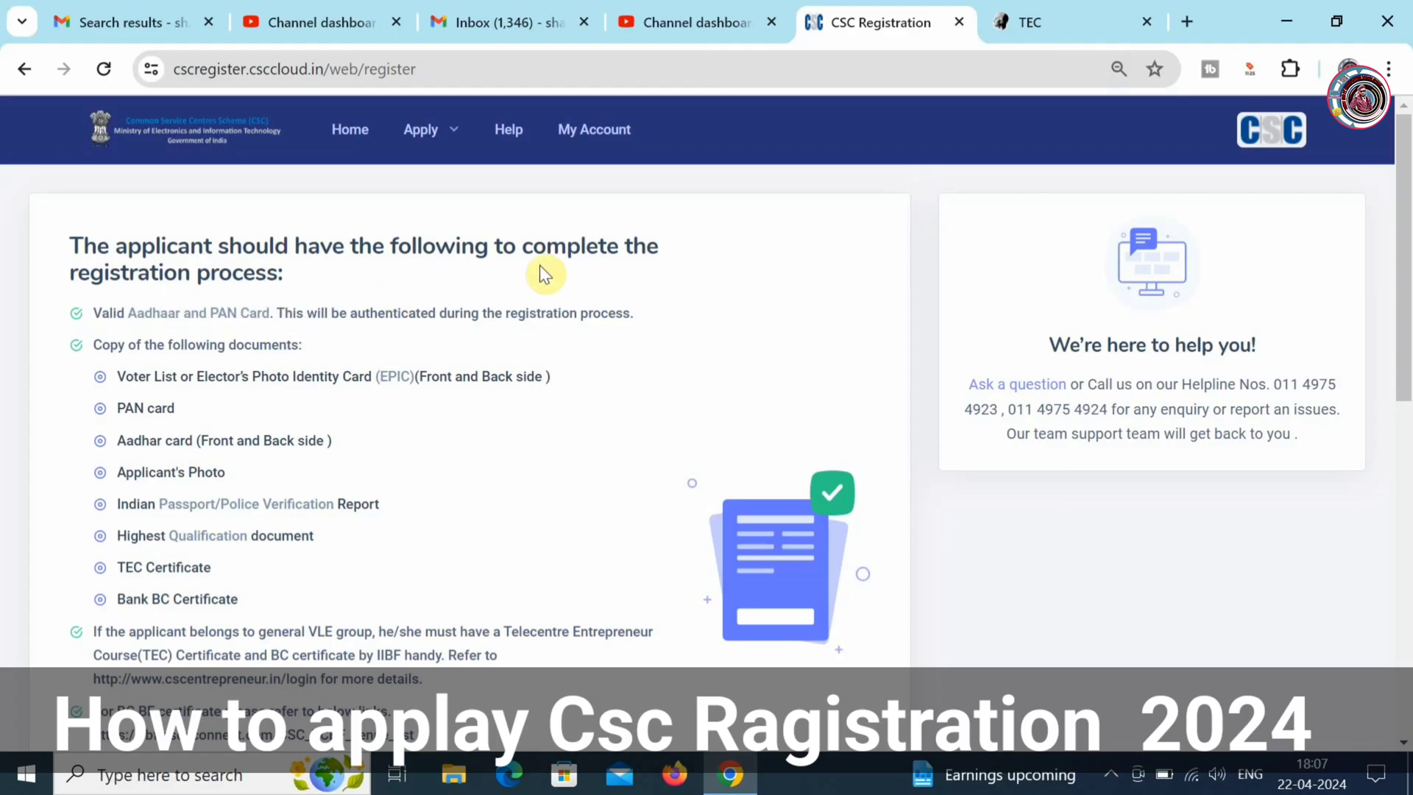
pyautogui.moveTo(540, 266); pyautogui.dragTo(587, 302)
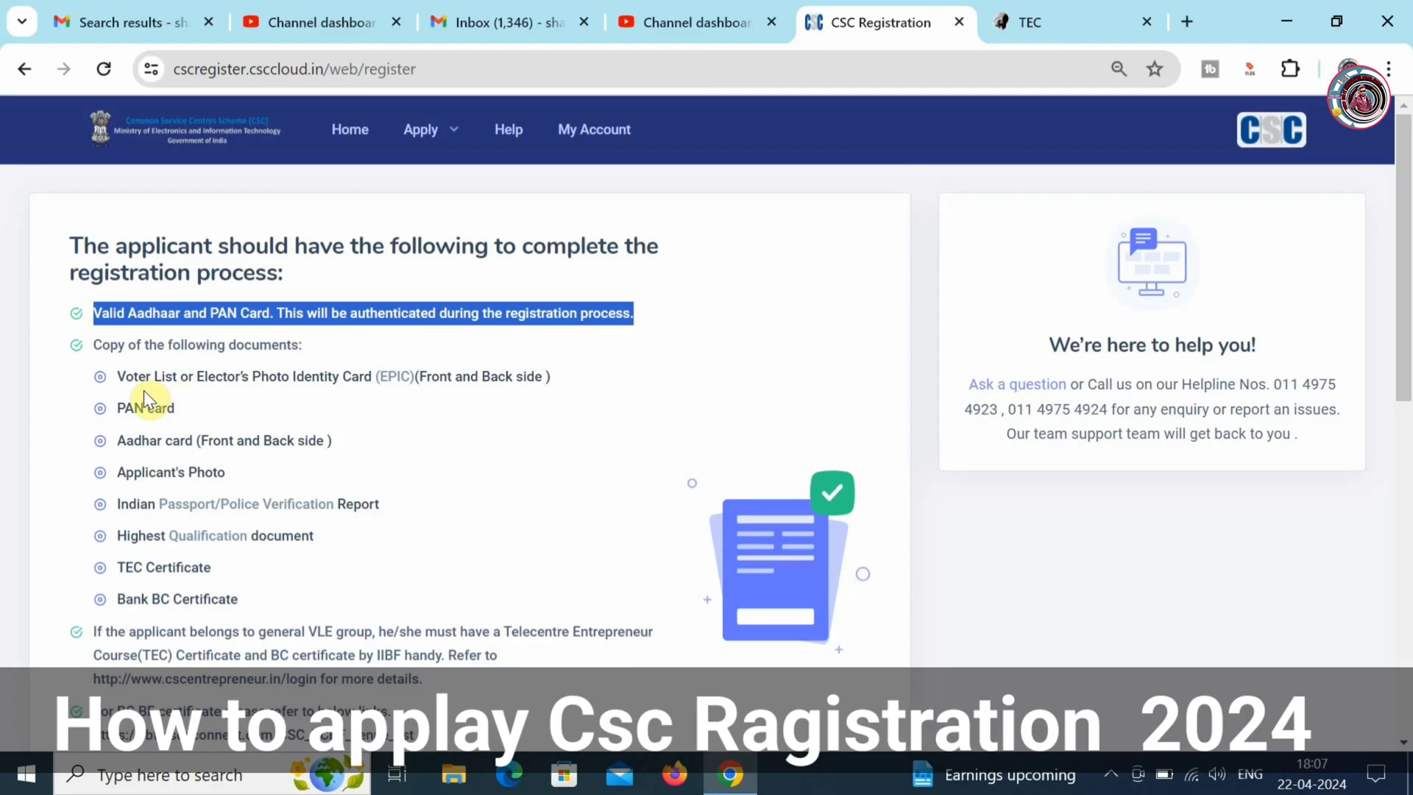
pyautogui.moveTo(125, 376); pyautogui.dragTo(336, 373)
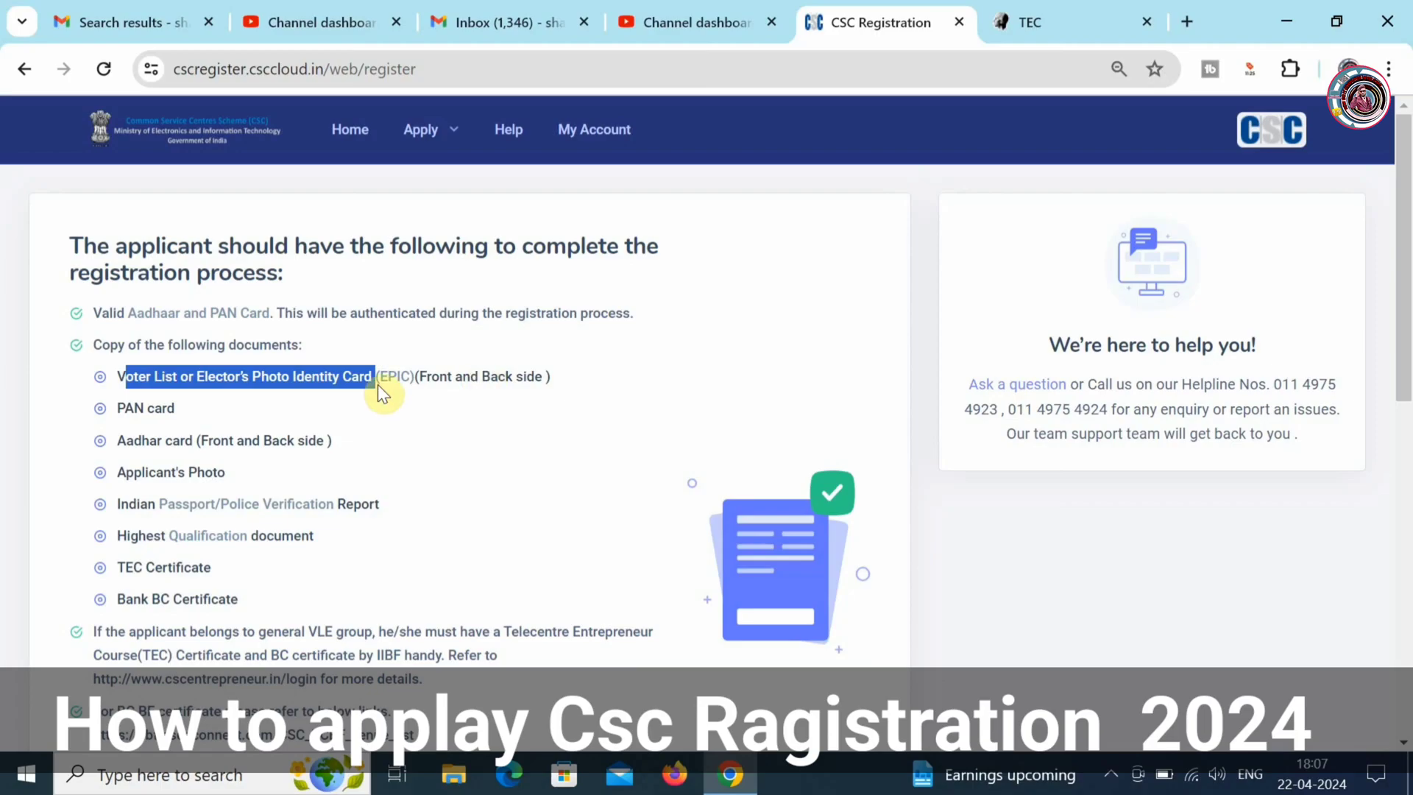
pyautogui.moveTo(113, 409); pyautogui.dragTo(192, 440)
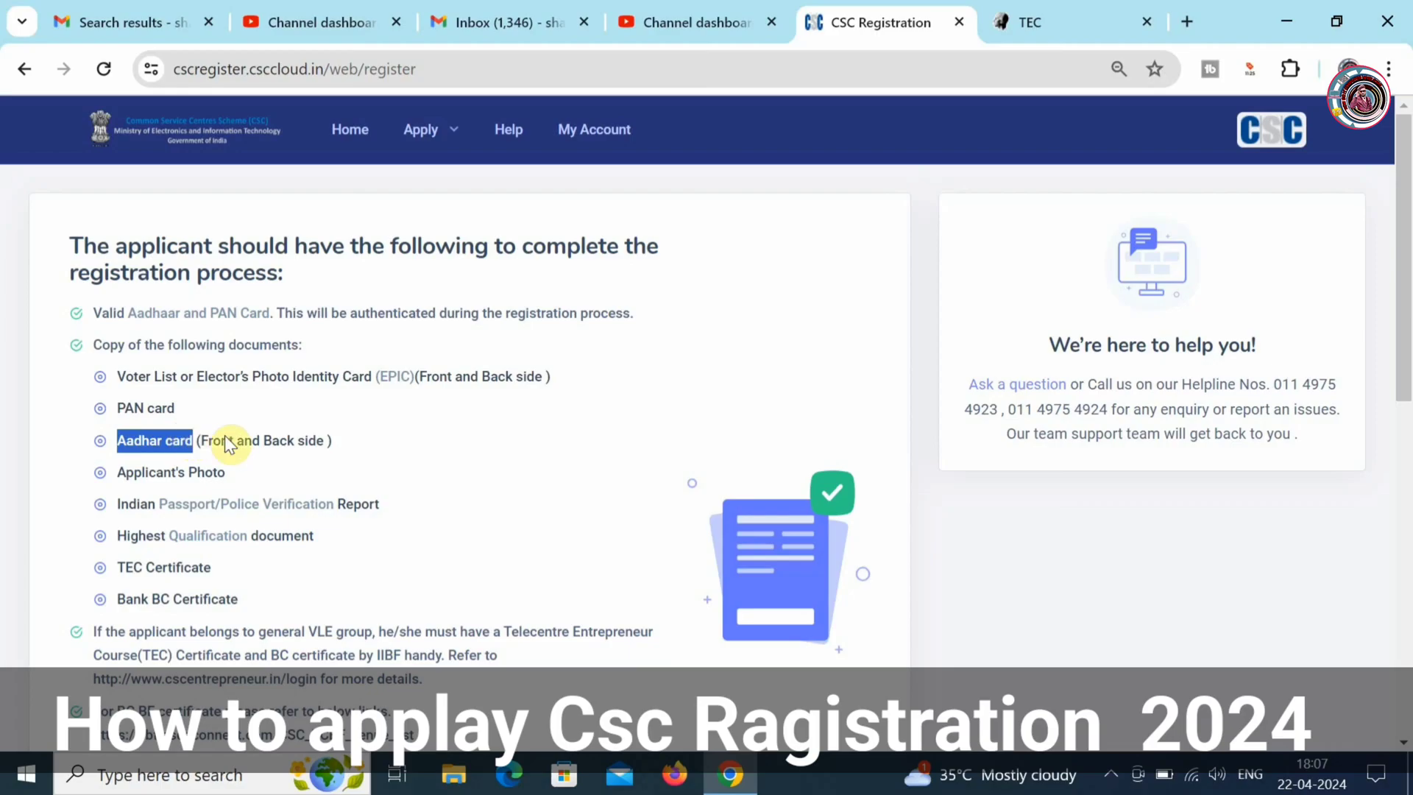
pyautogui.doubleClick(112, 470)
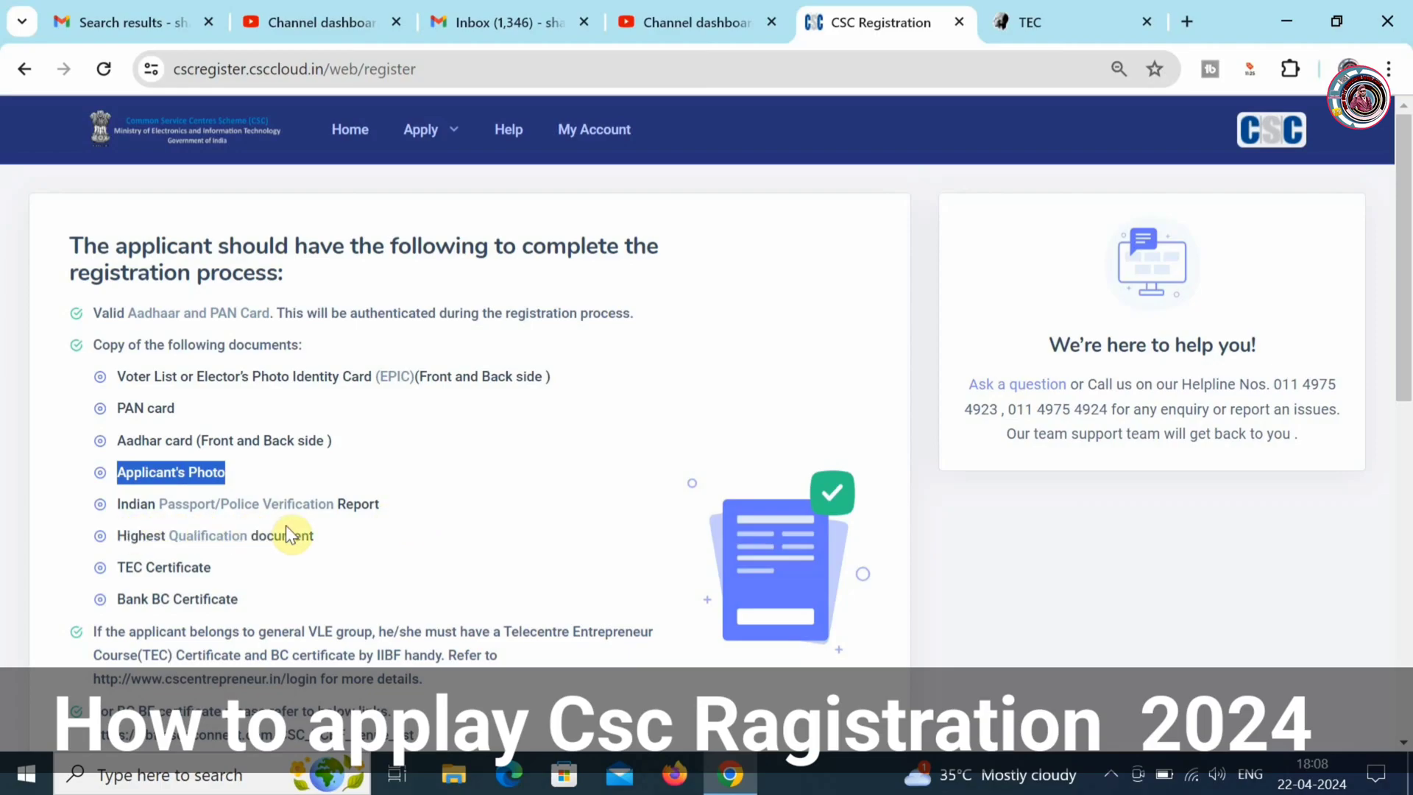
pyautogui.moveTo(116, 566); pyautogui.dragTo(219, 568)
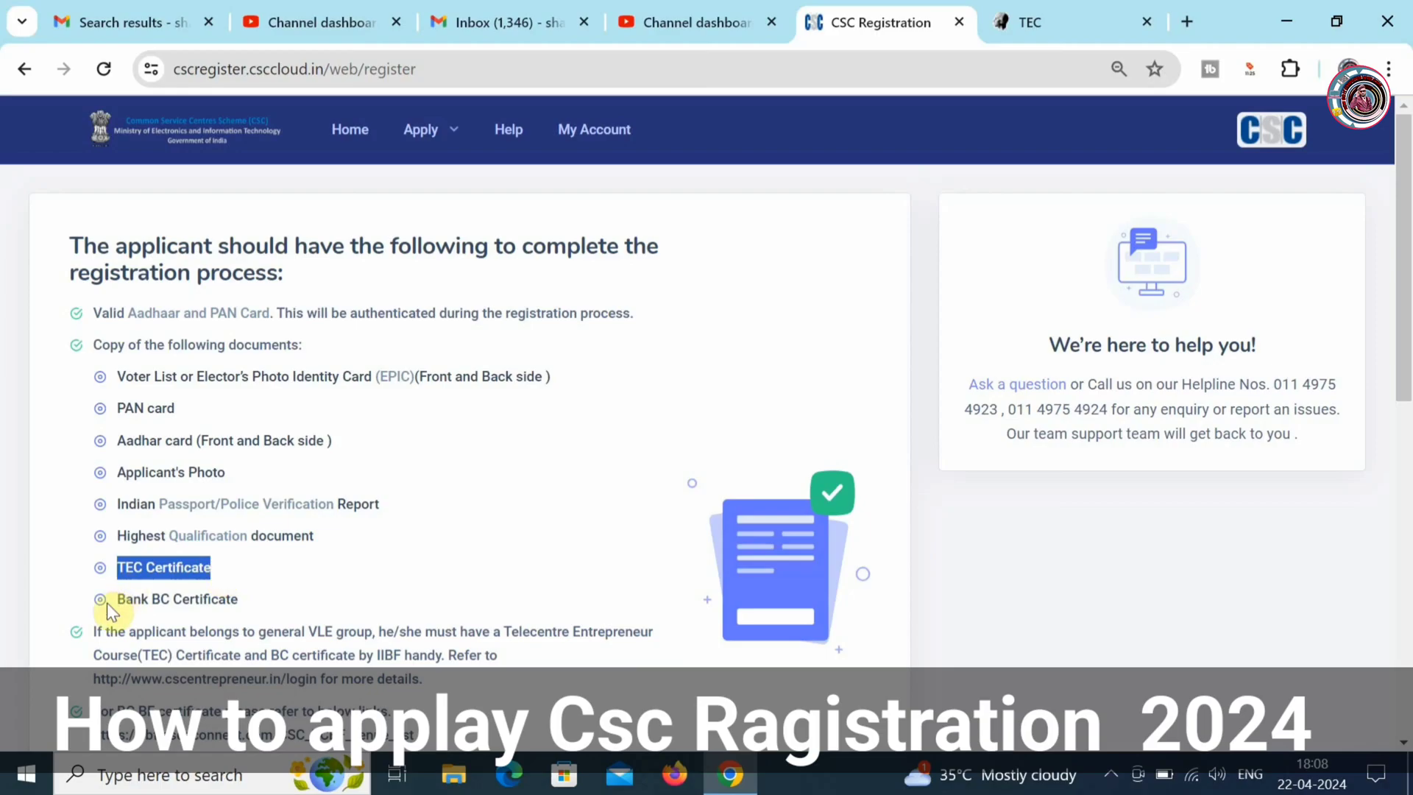
pyautogui.moveTo(110, 593); pyautogui.dragTo(241, 611)
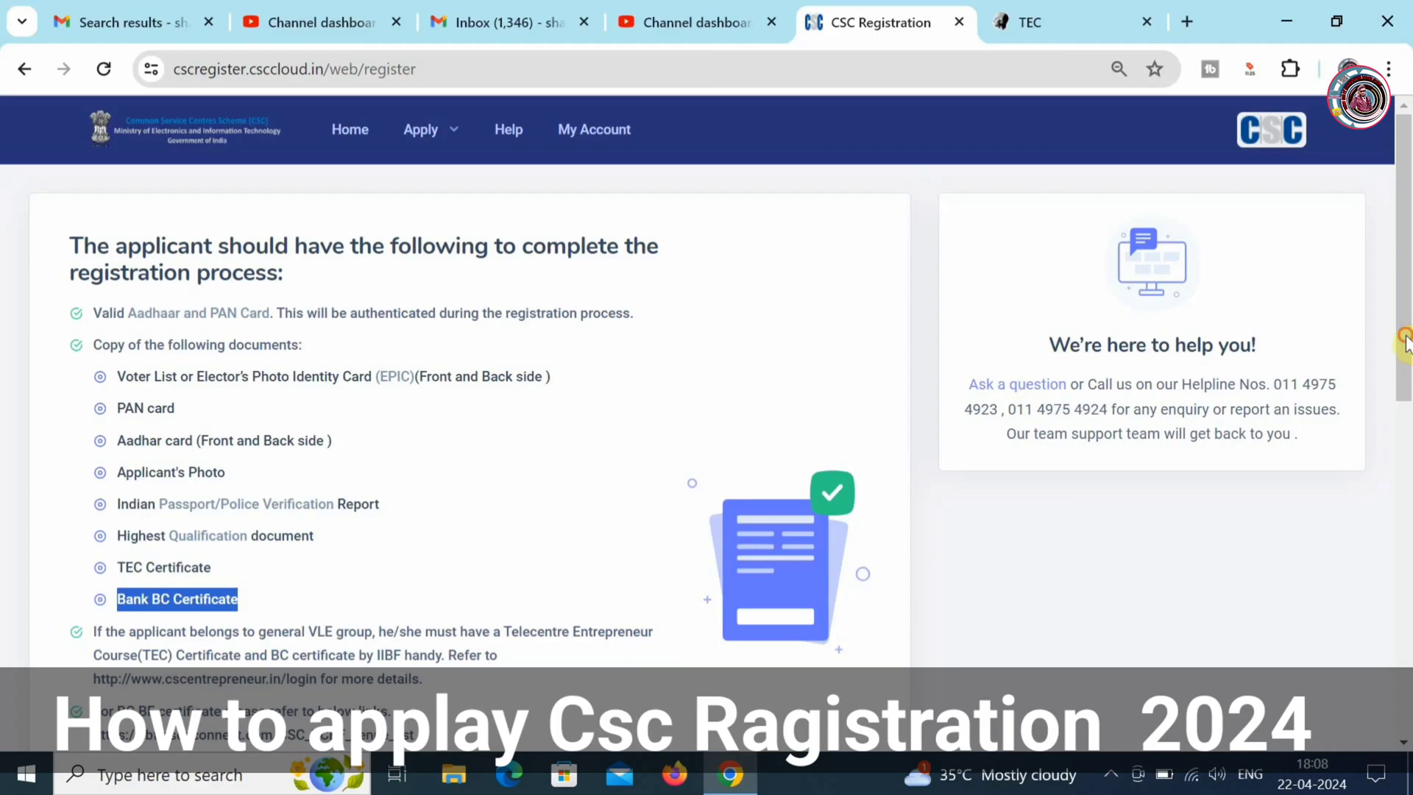
pyautogui.moveTo(1407, 352); pyautogui.dragTo(1407, 419)
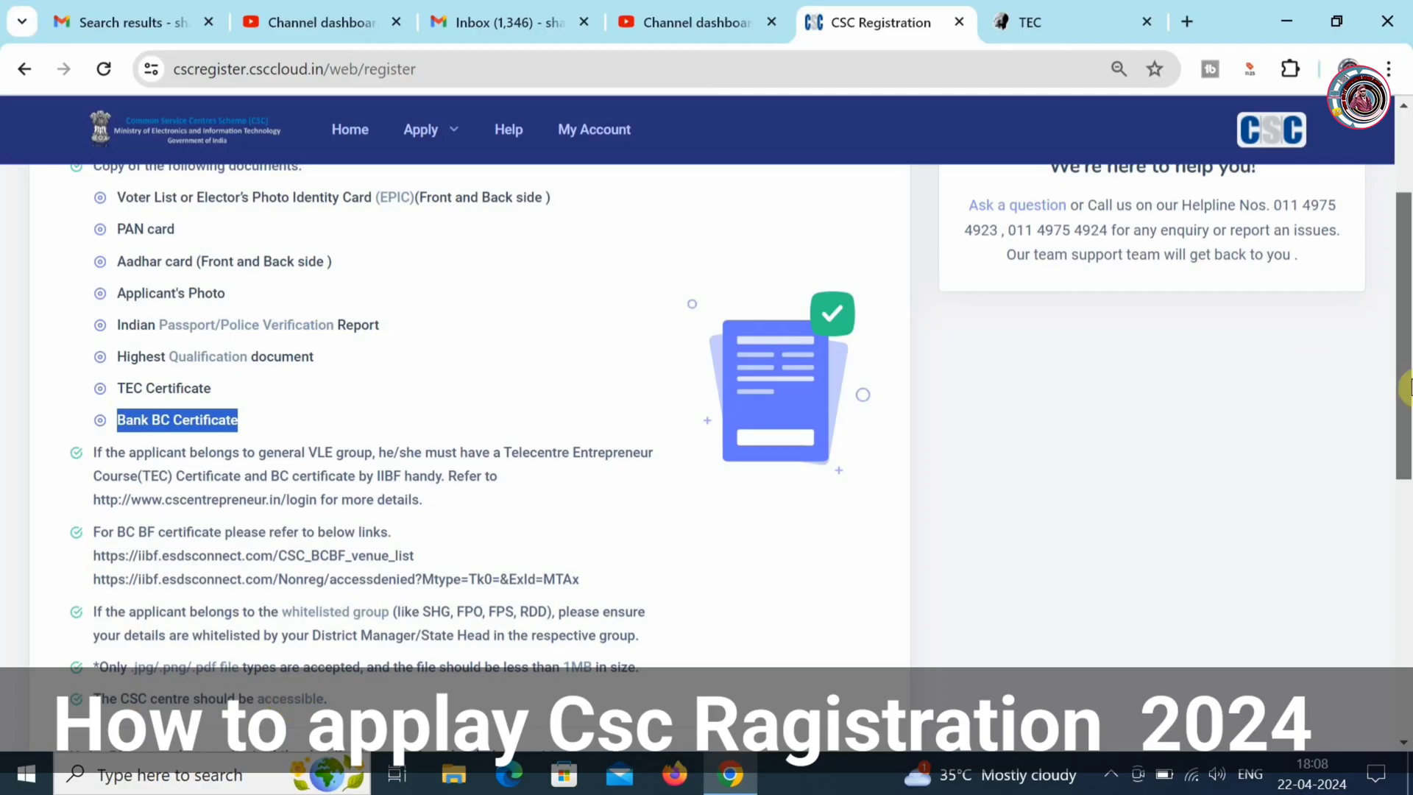
# Accept the terms and conditions and proceed to the VLE Registration form
pyautogui.moveTo(1405, 388); pyautogui.dragTo(1405, 559)
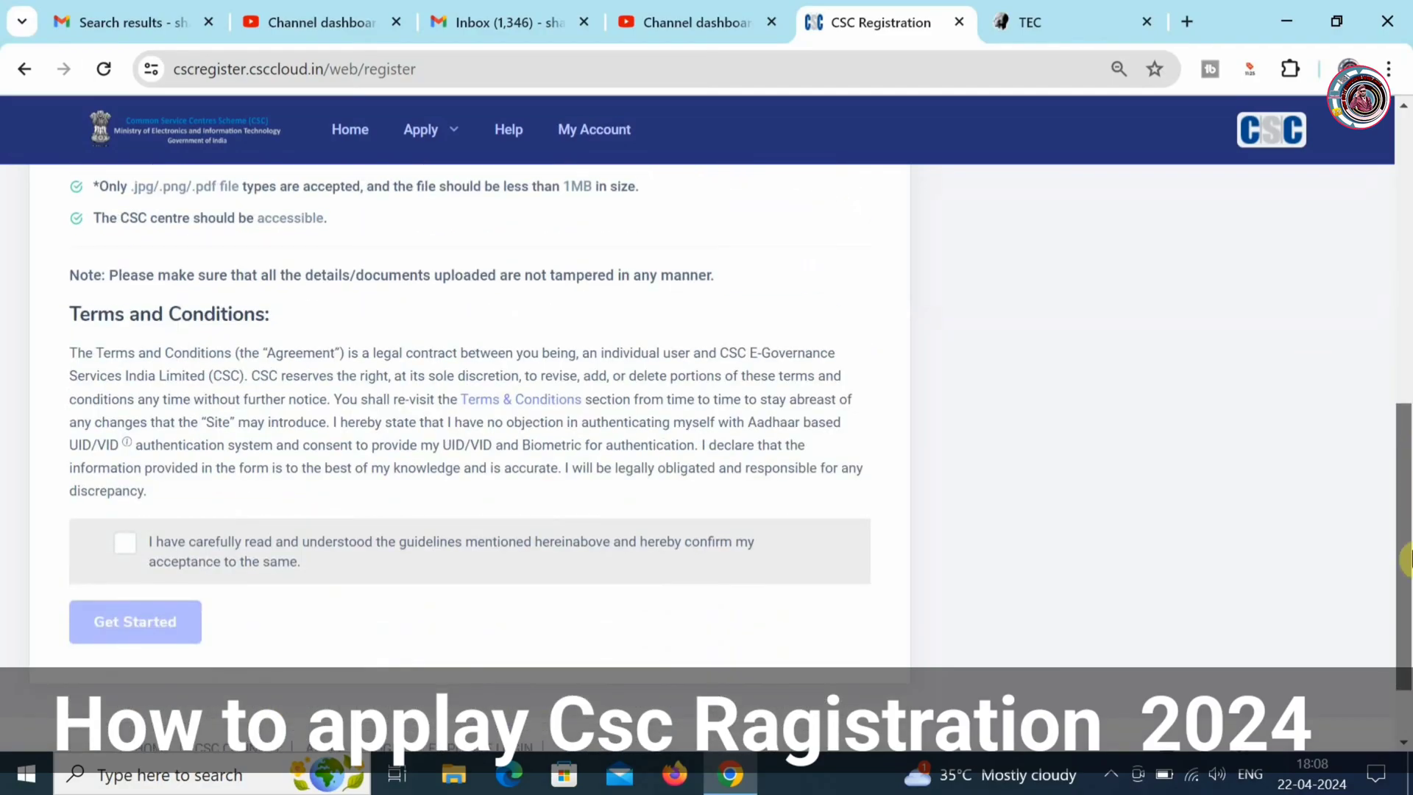
pyautogui.click(125, 546)
pyautogui.click(143, 619)
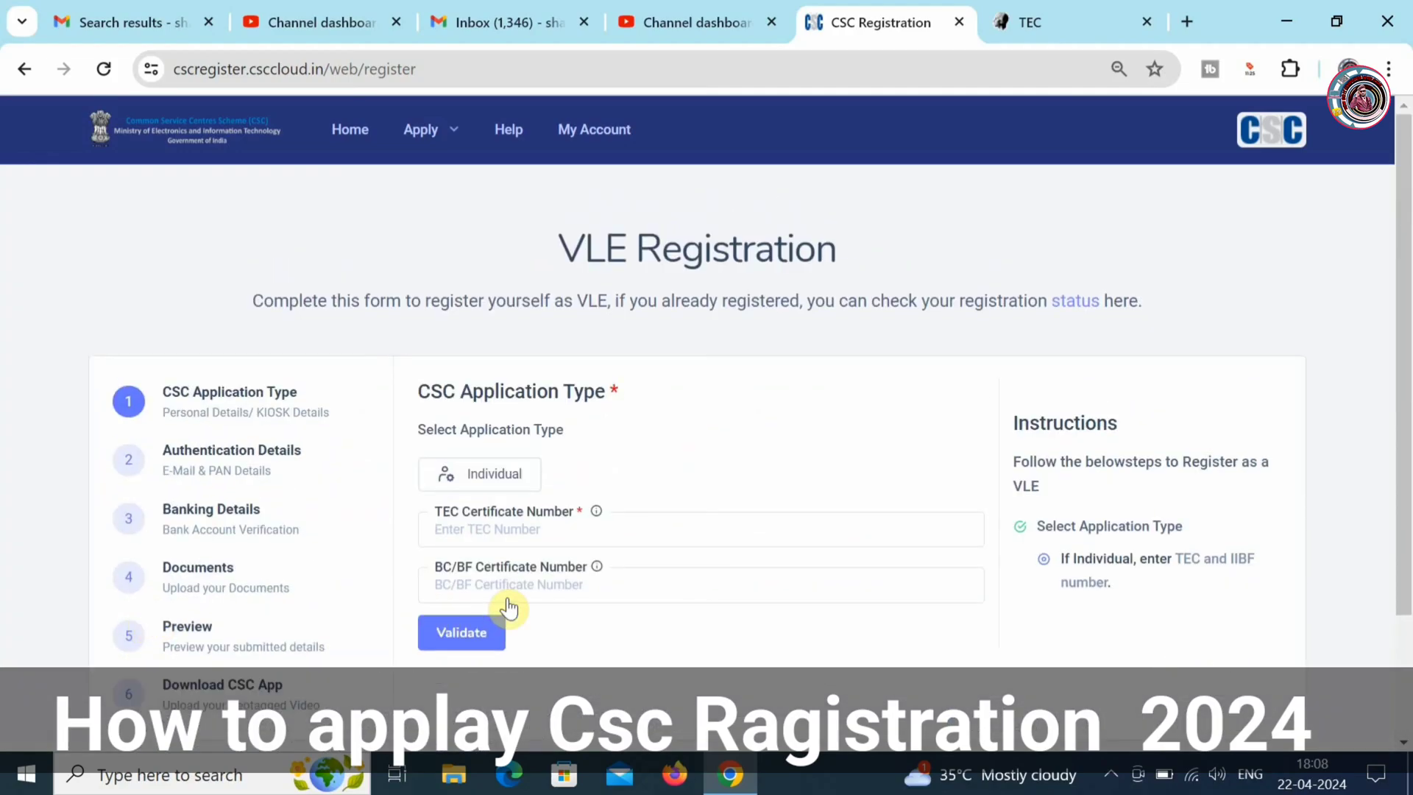
# Choose the Individual application type and paste the TEC certificate number copied from the certificate PDF
pyautogui.click(493, 476)
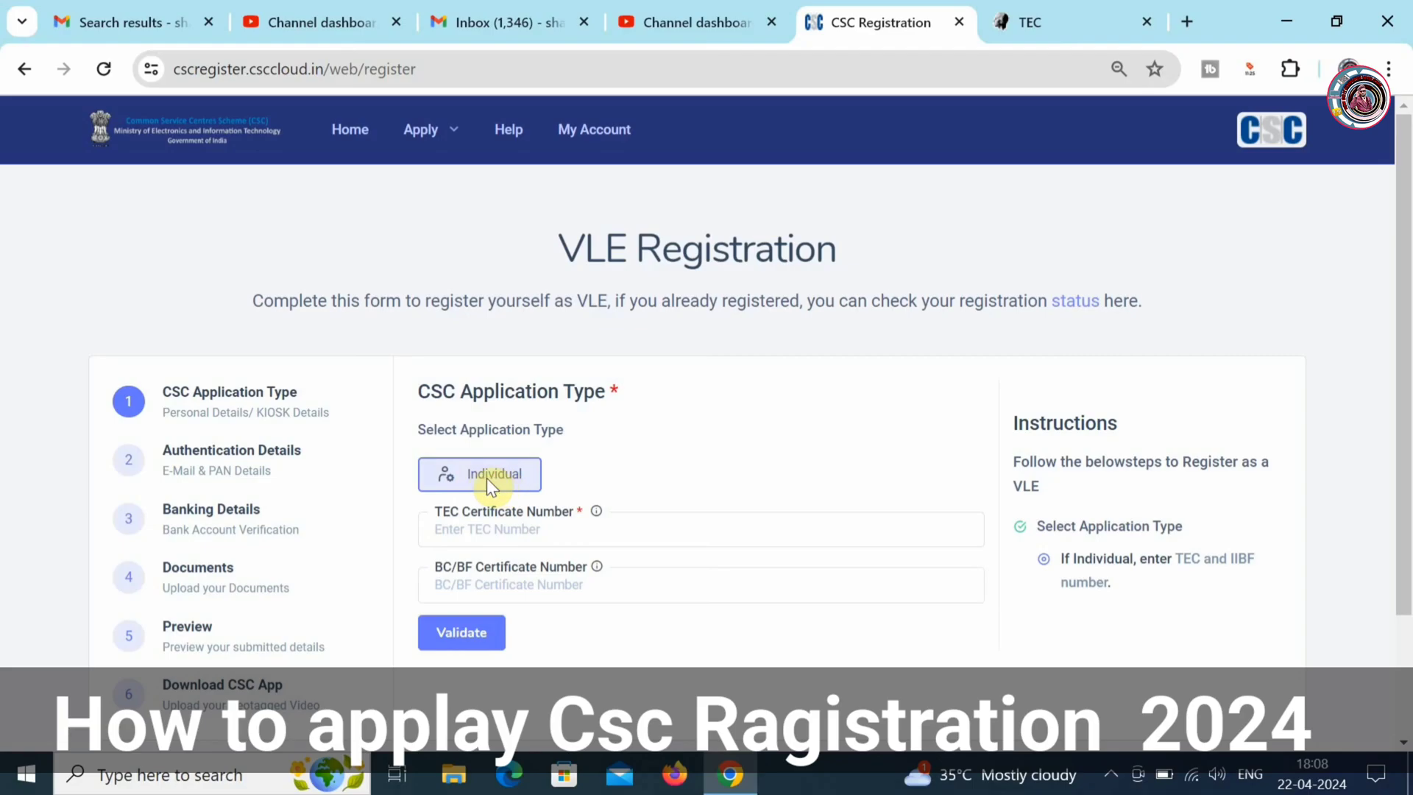
pyautogui.click(567, 524)
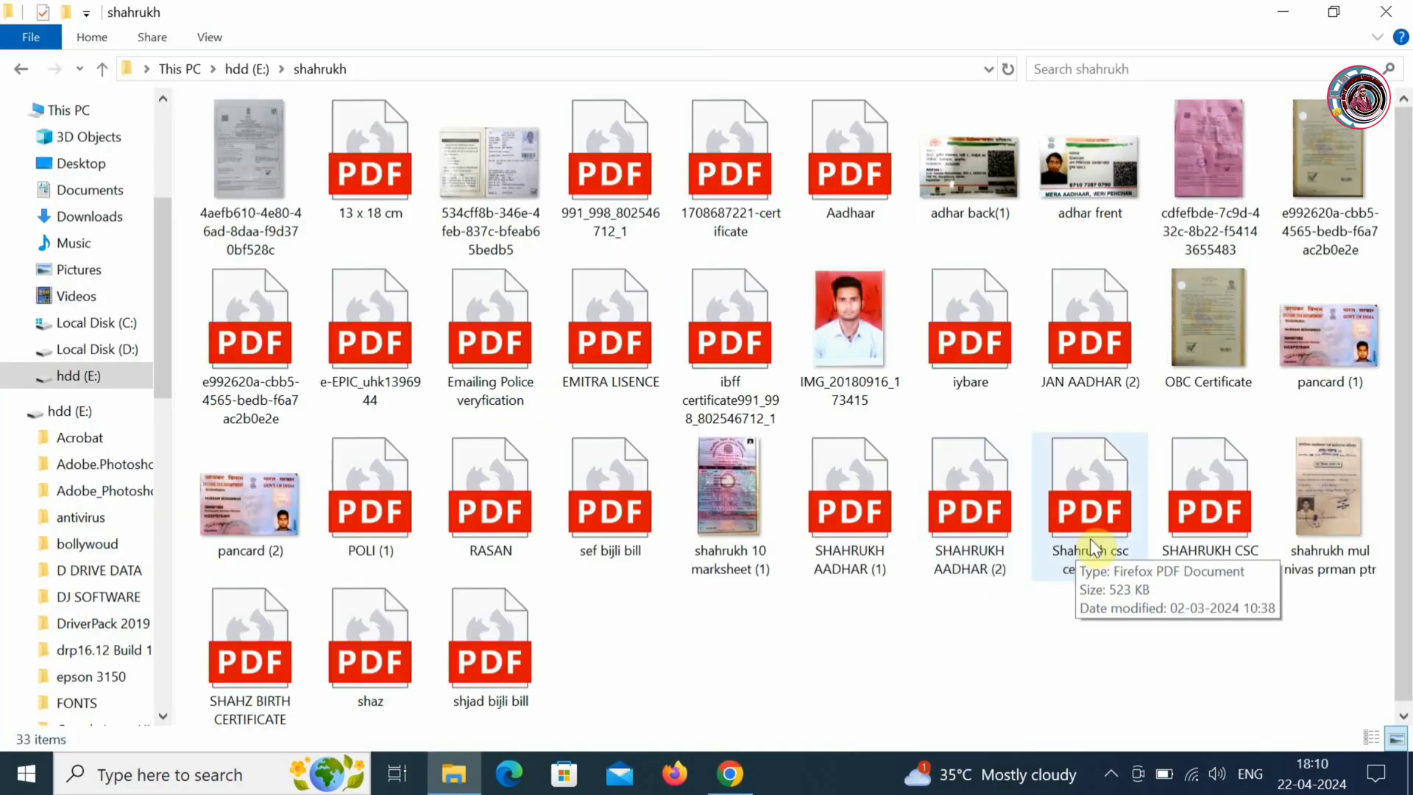
pyautogui.doubleClick(1091, 515)
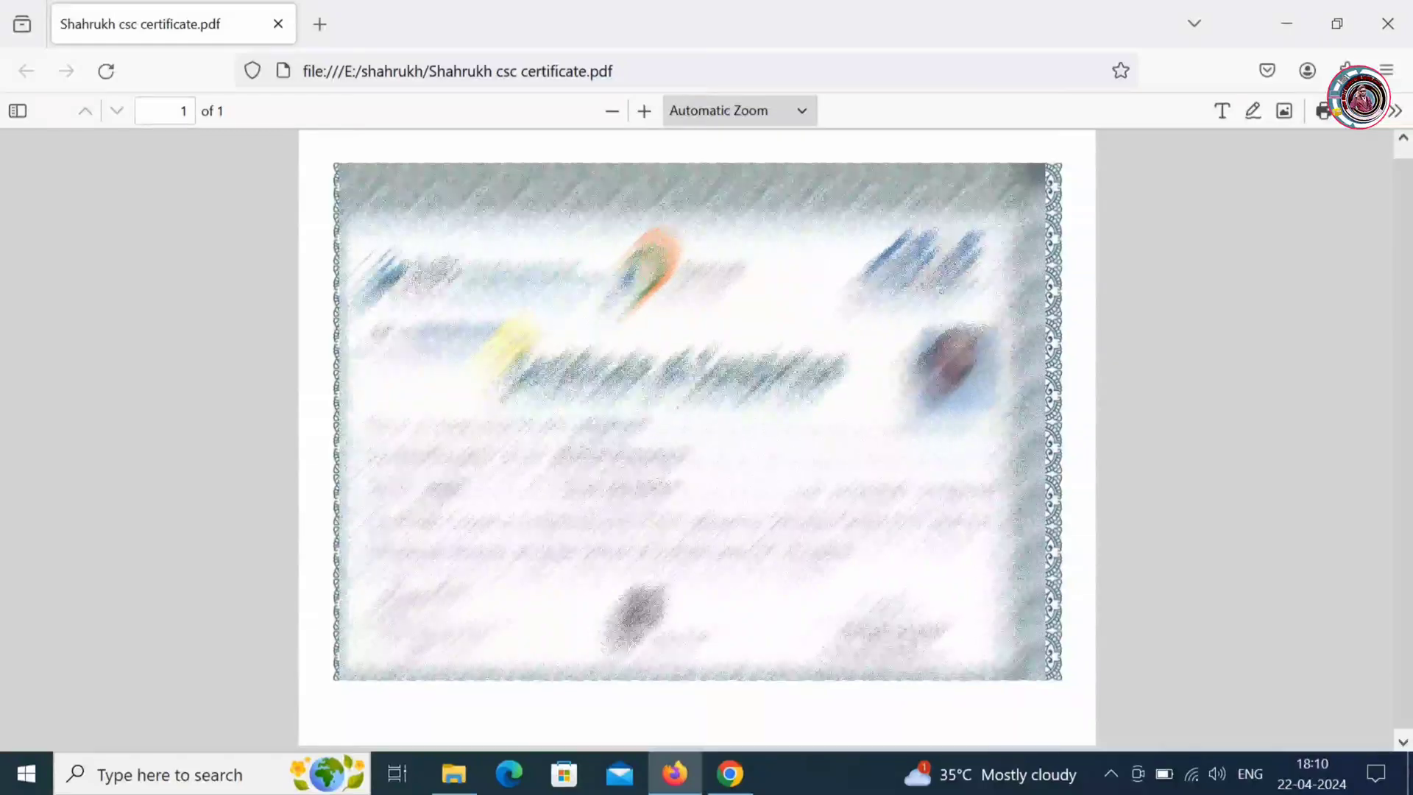
pyautogui.click(725, 787)
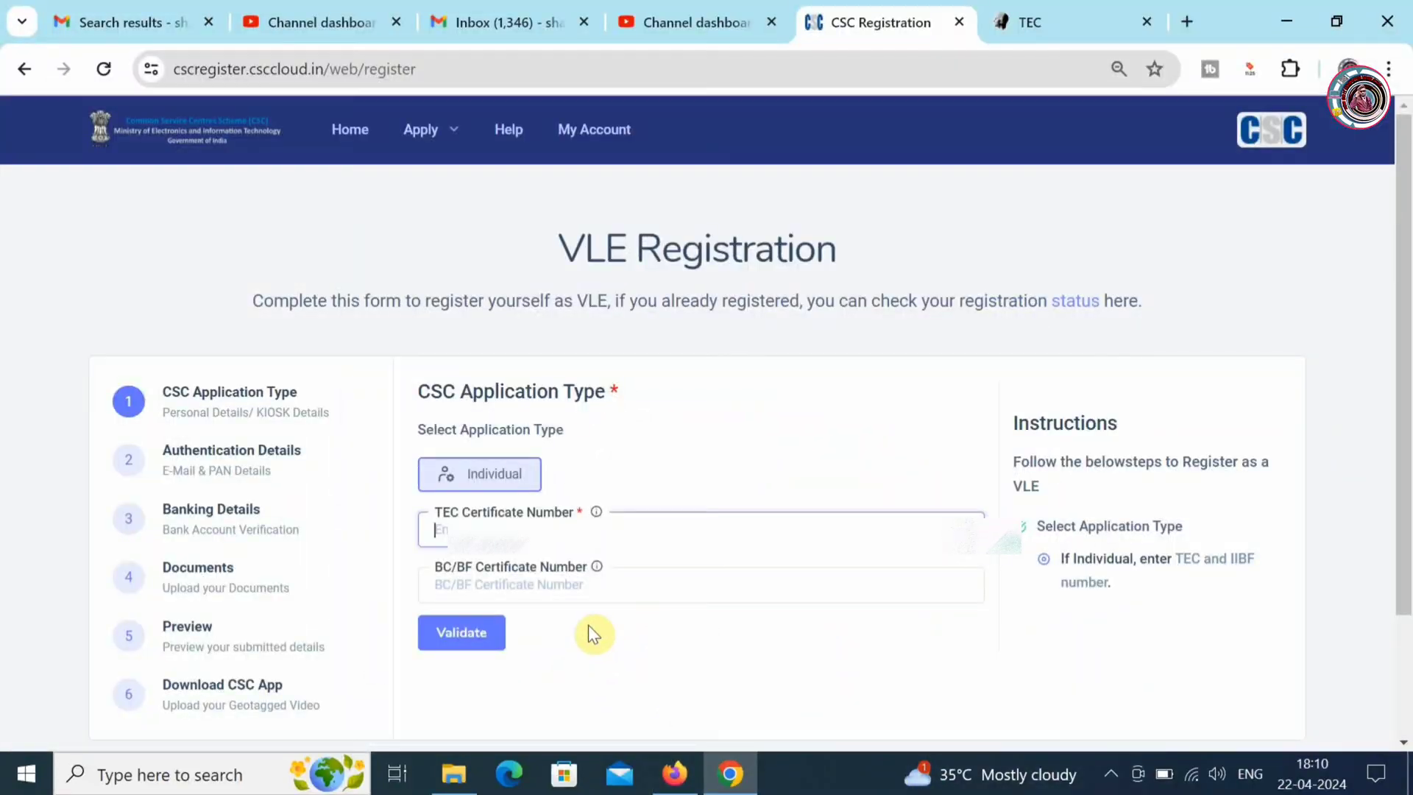
pyautogui.hotkey('ctrl', 'v')
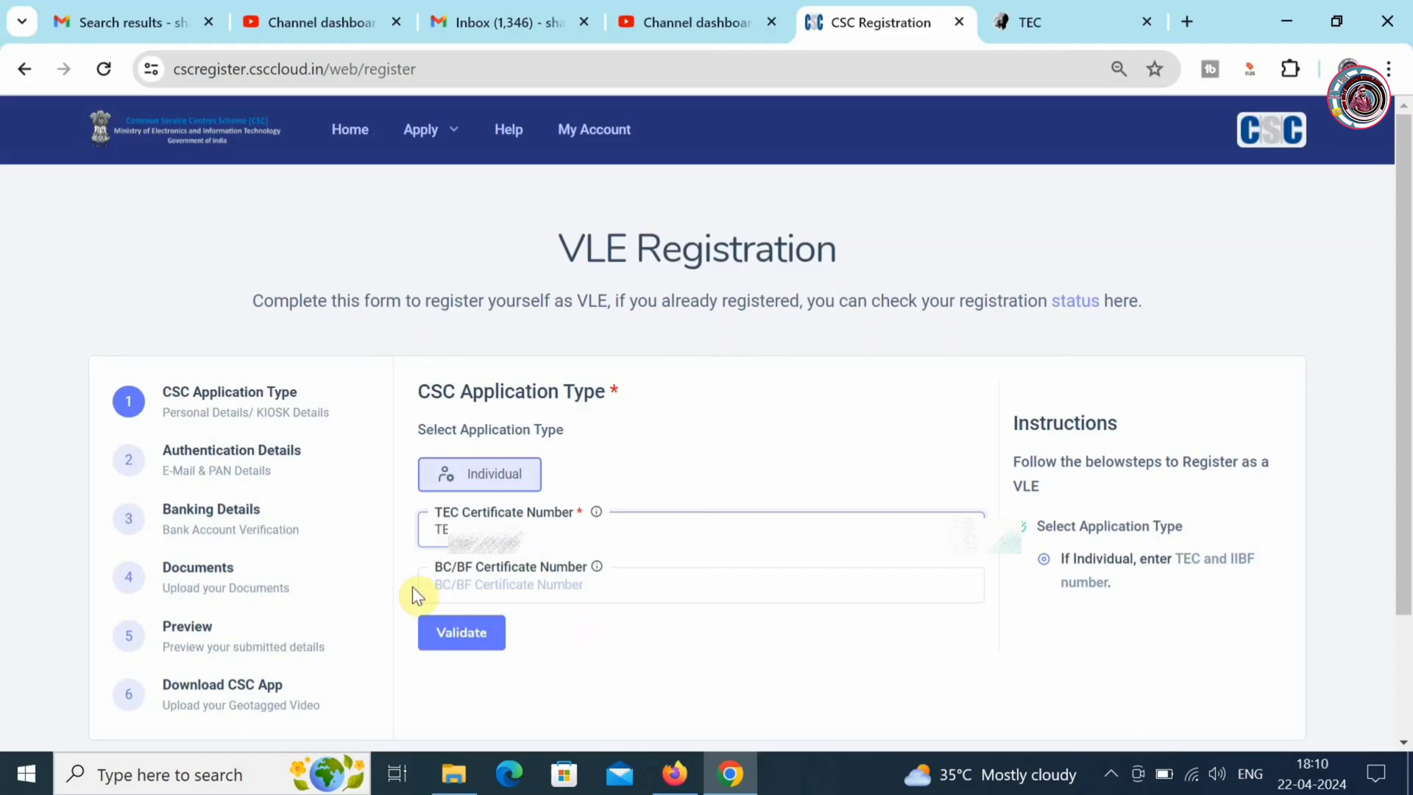
# Open the BC/BF Certificate Number field and switch to the folder holding the applicant's certificate files
pyautogui.click(500, 585)
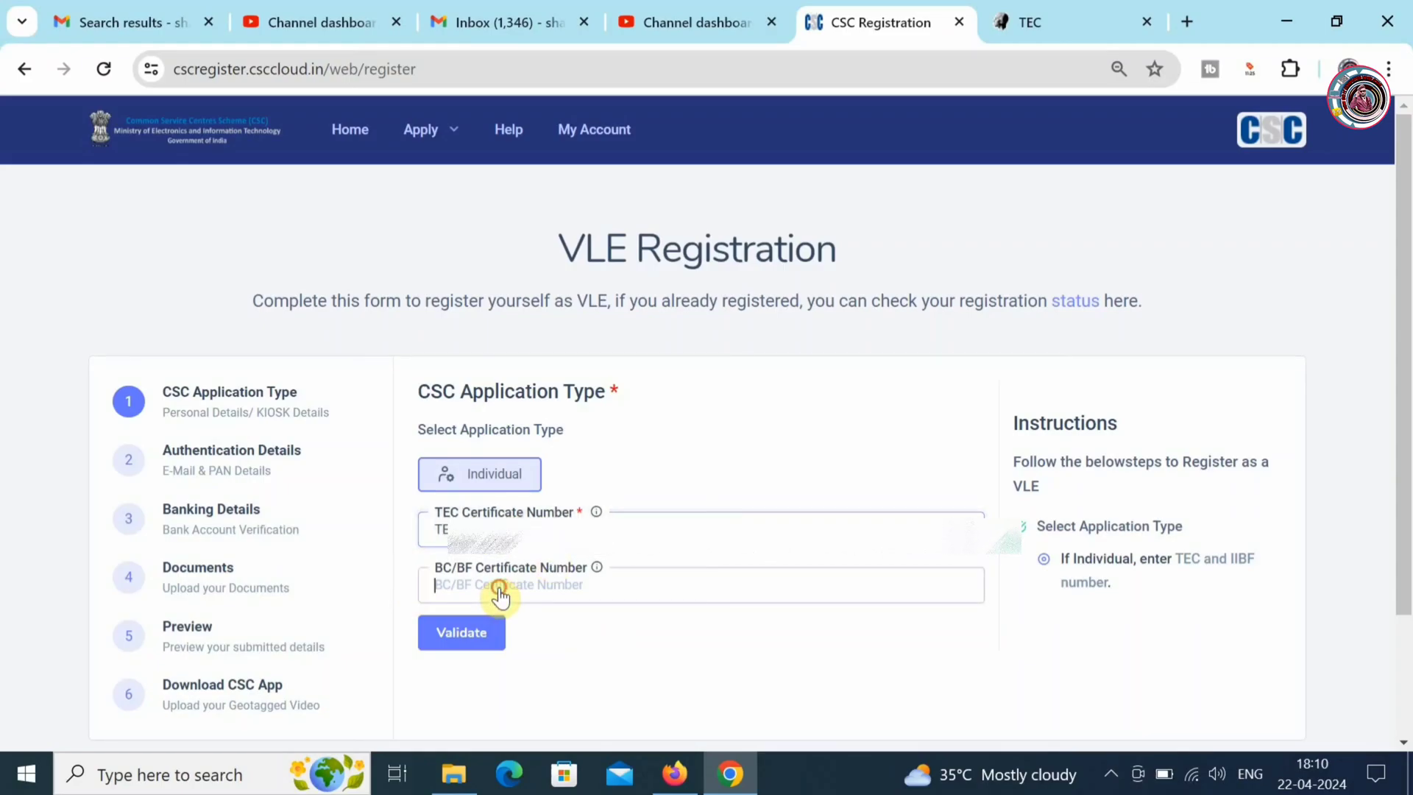
pyautogui.moveTo(581, 514)
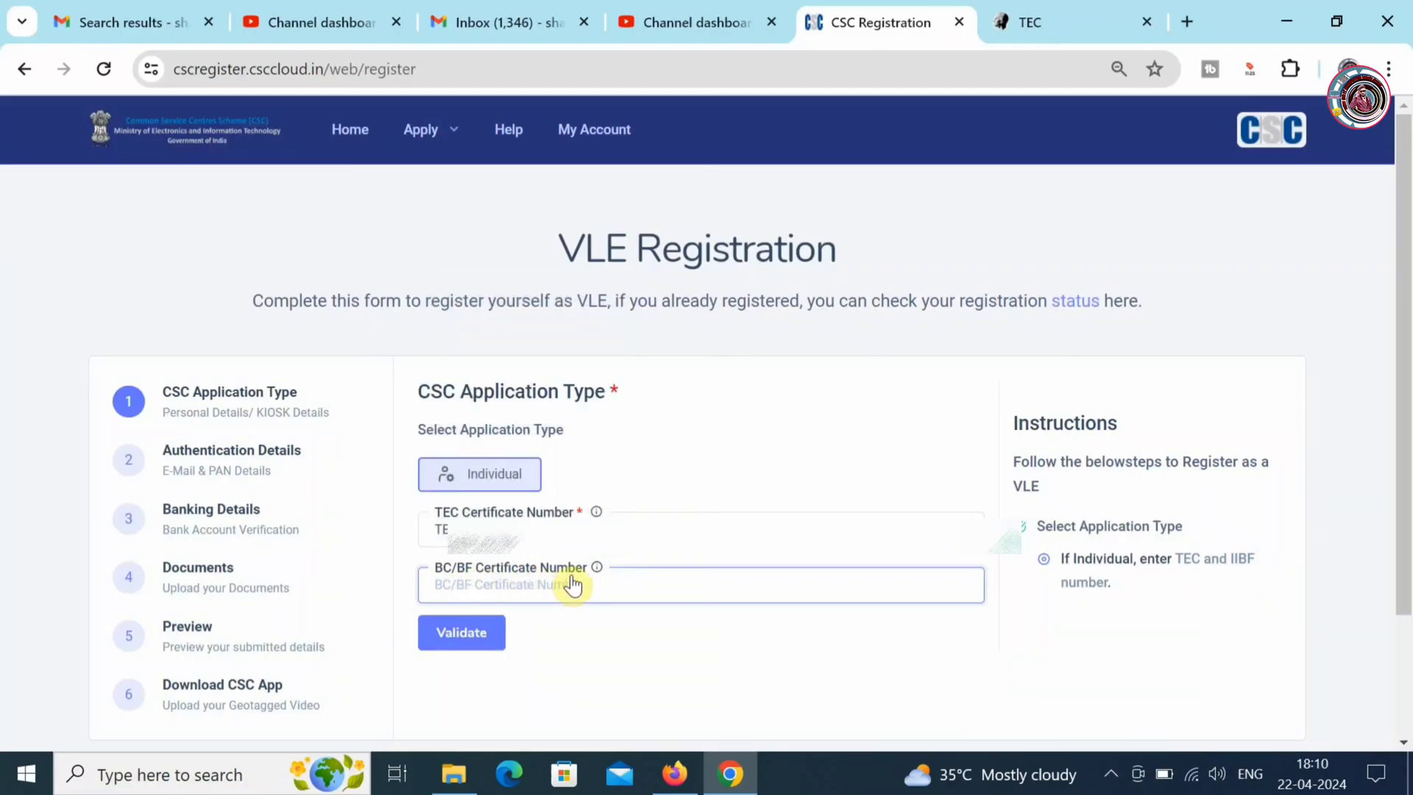
pyautogui.click(465, 781)
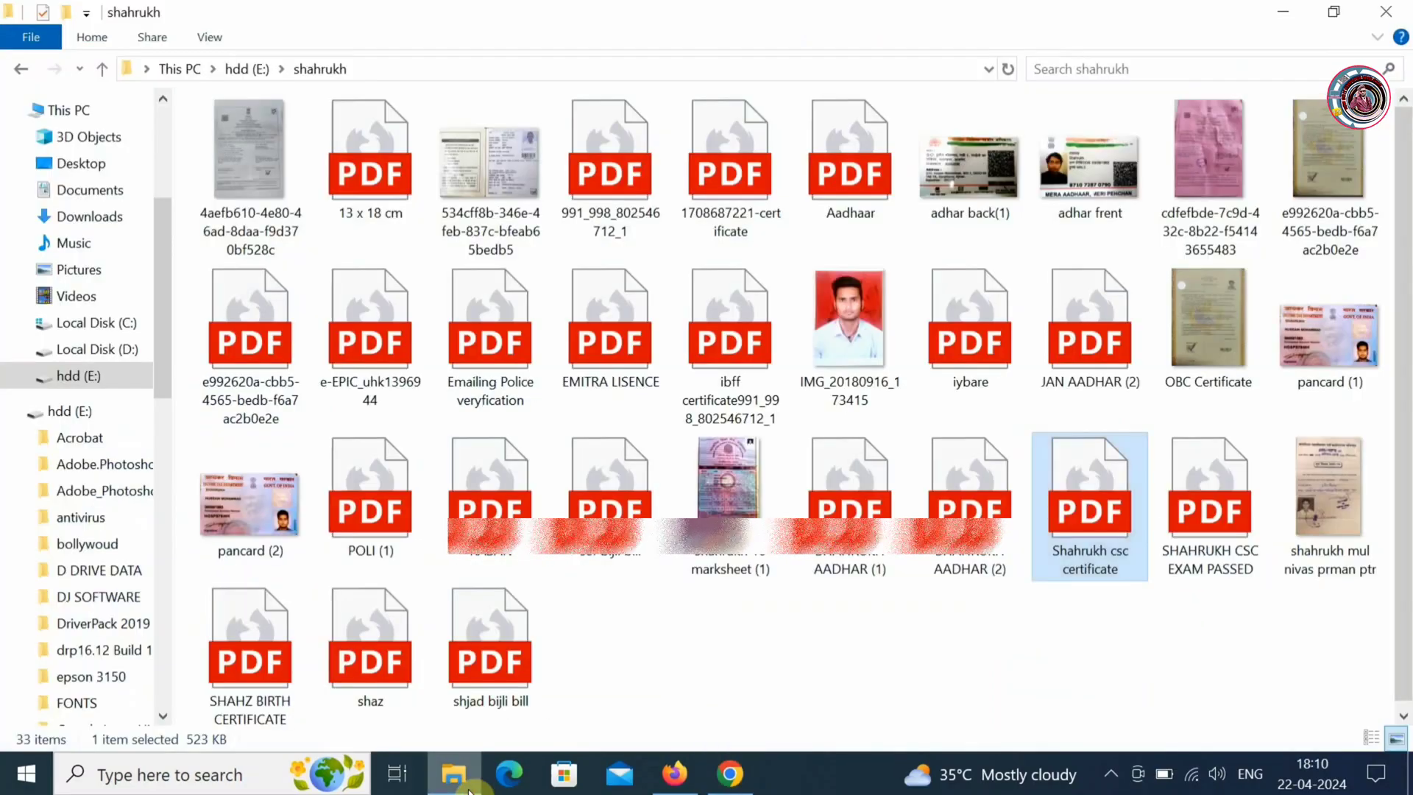
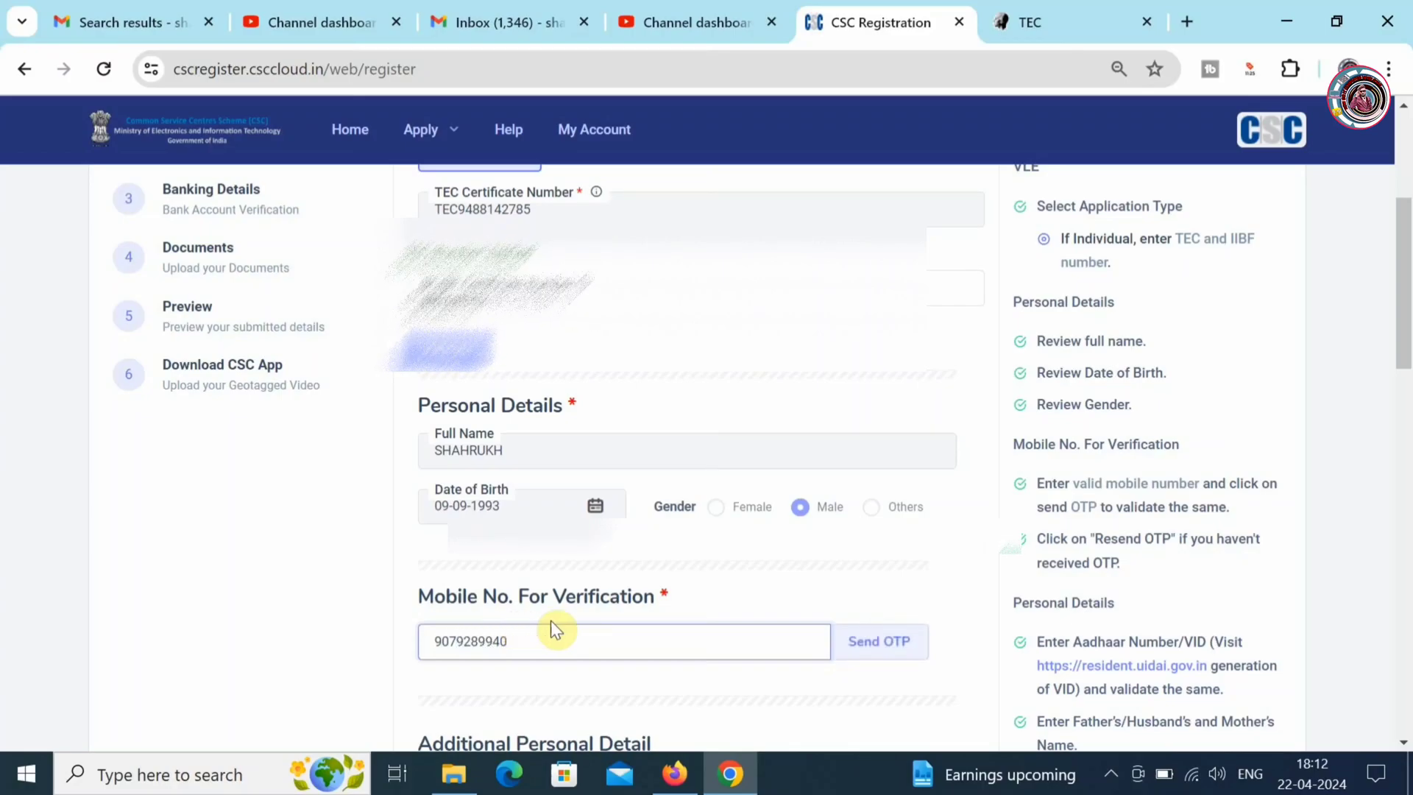
# Finish the mobile number for verification, send an OTP and validate it with the received verification code
pyautogui.click(867, 647)
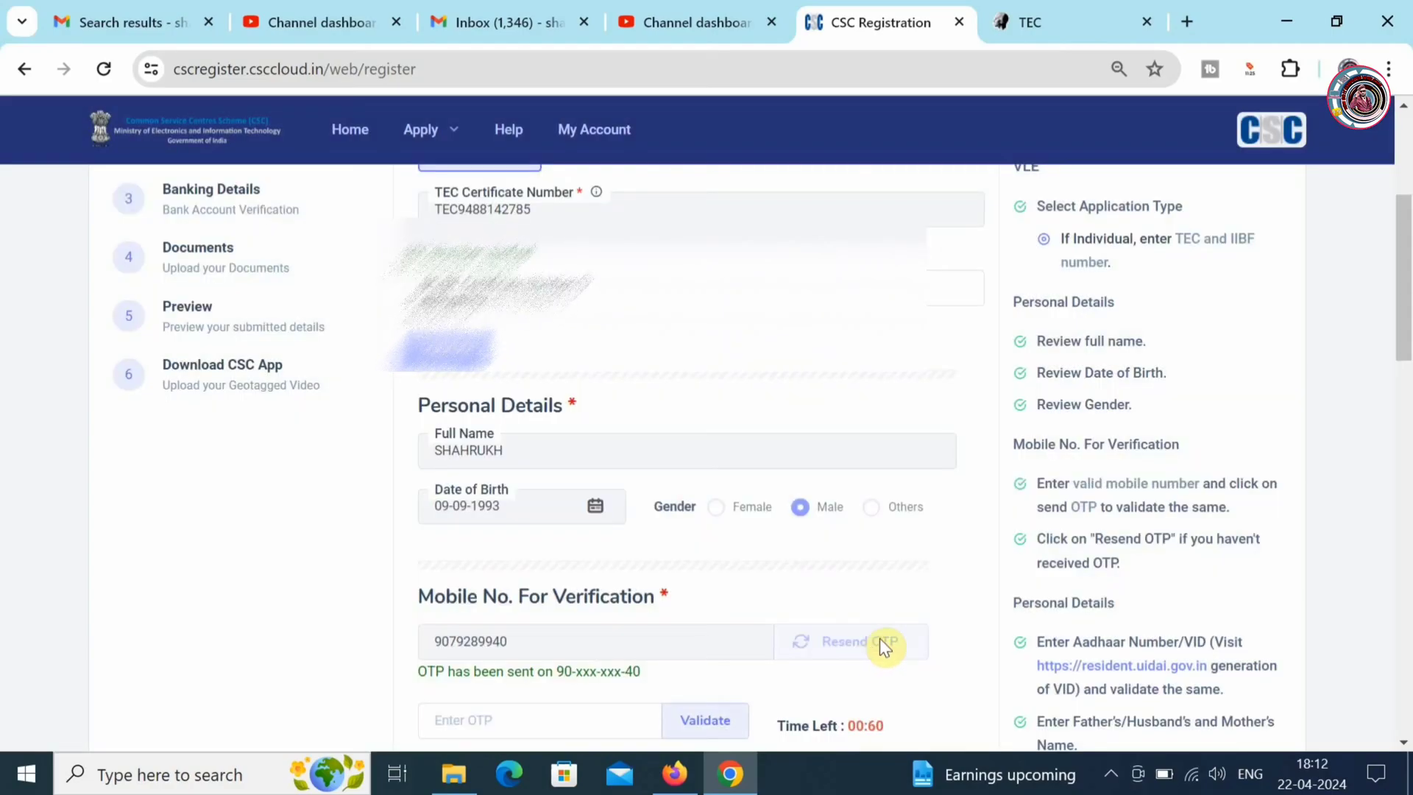
pyautogui.click(599, 713)
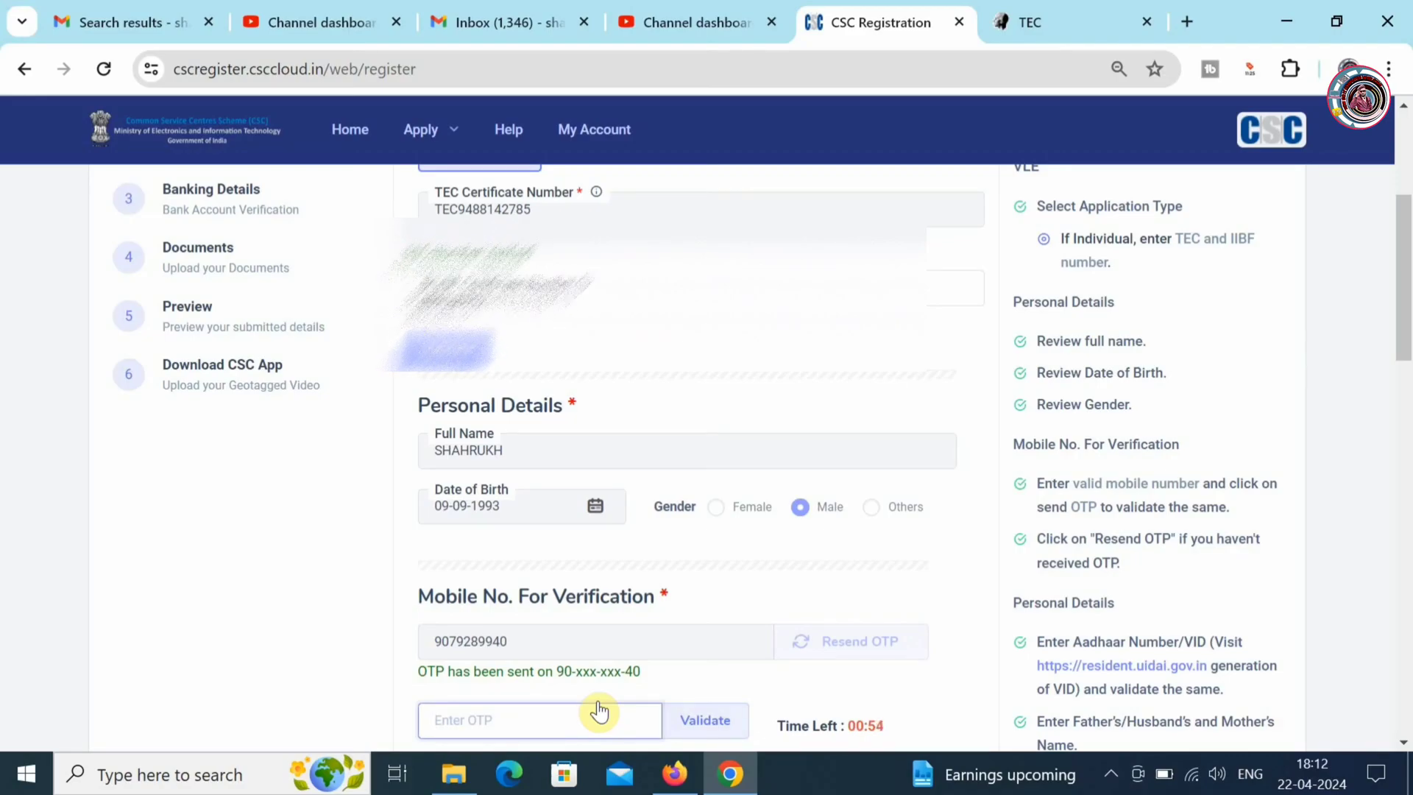
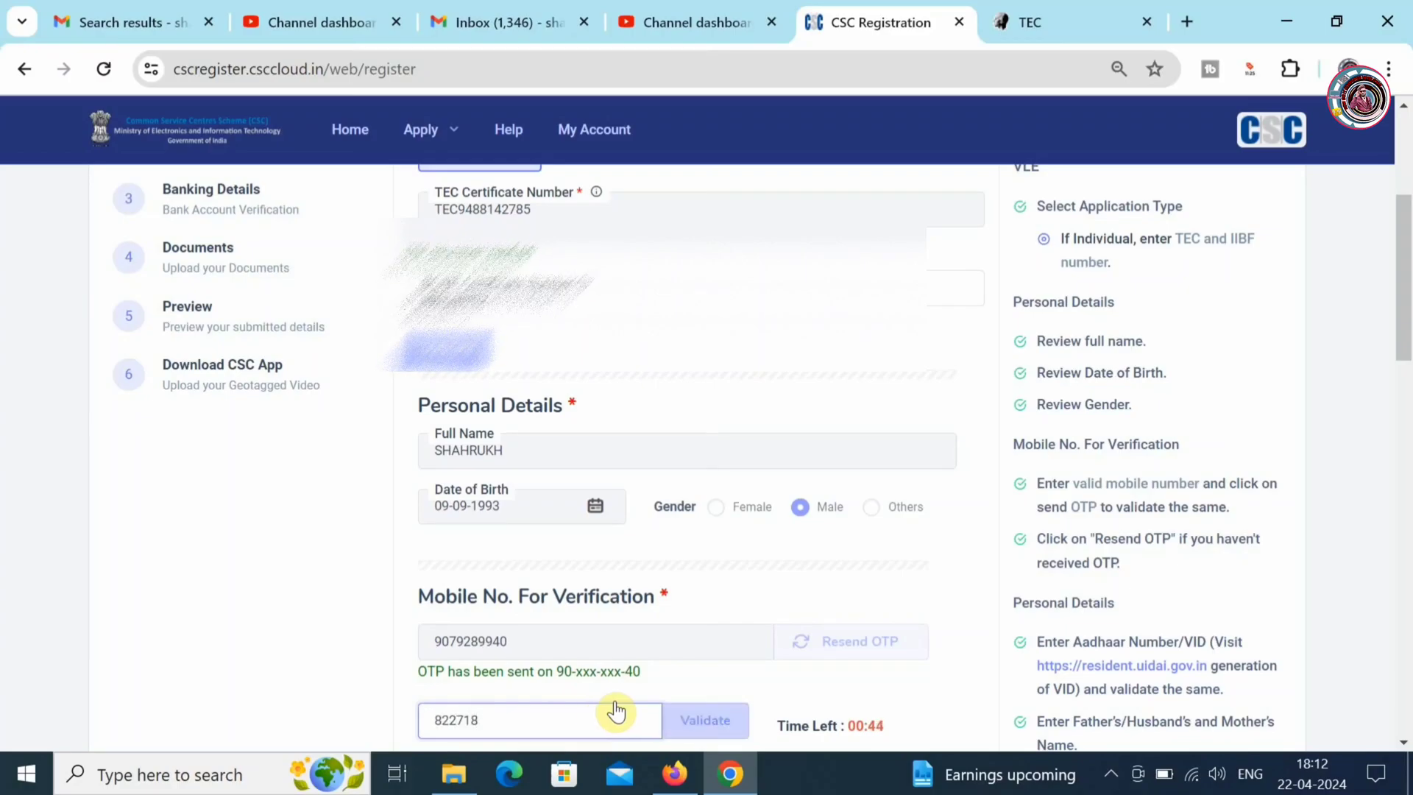
pyautogui.click(710, 723)
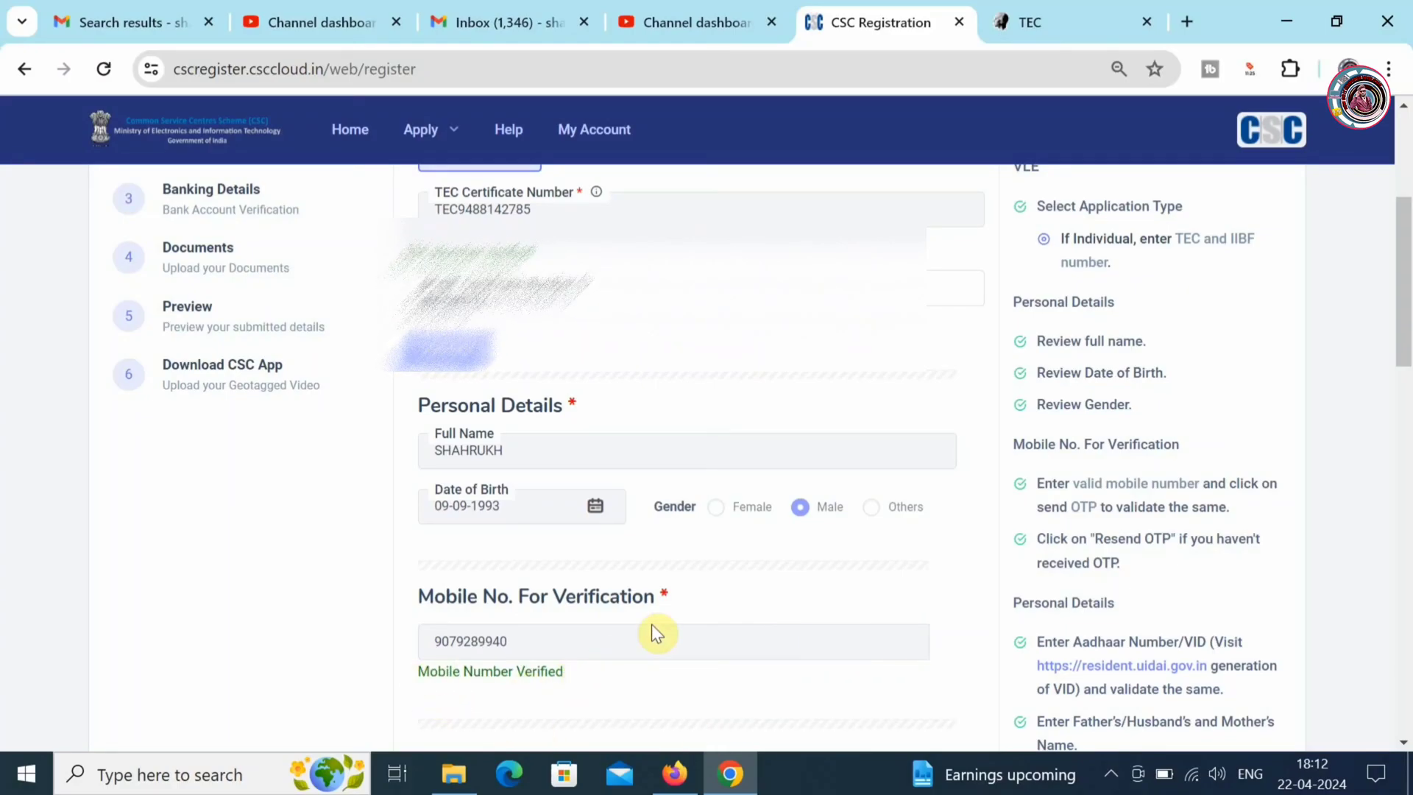
# Enter the applicant's Aadhaar number in Additional Personal Detail and validate it
pyautogui.moveTo(1407, 239); pyautogui.dragTo(1407, 353)
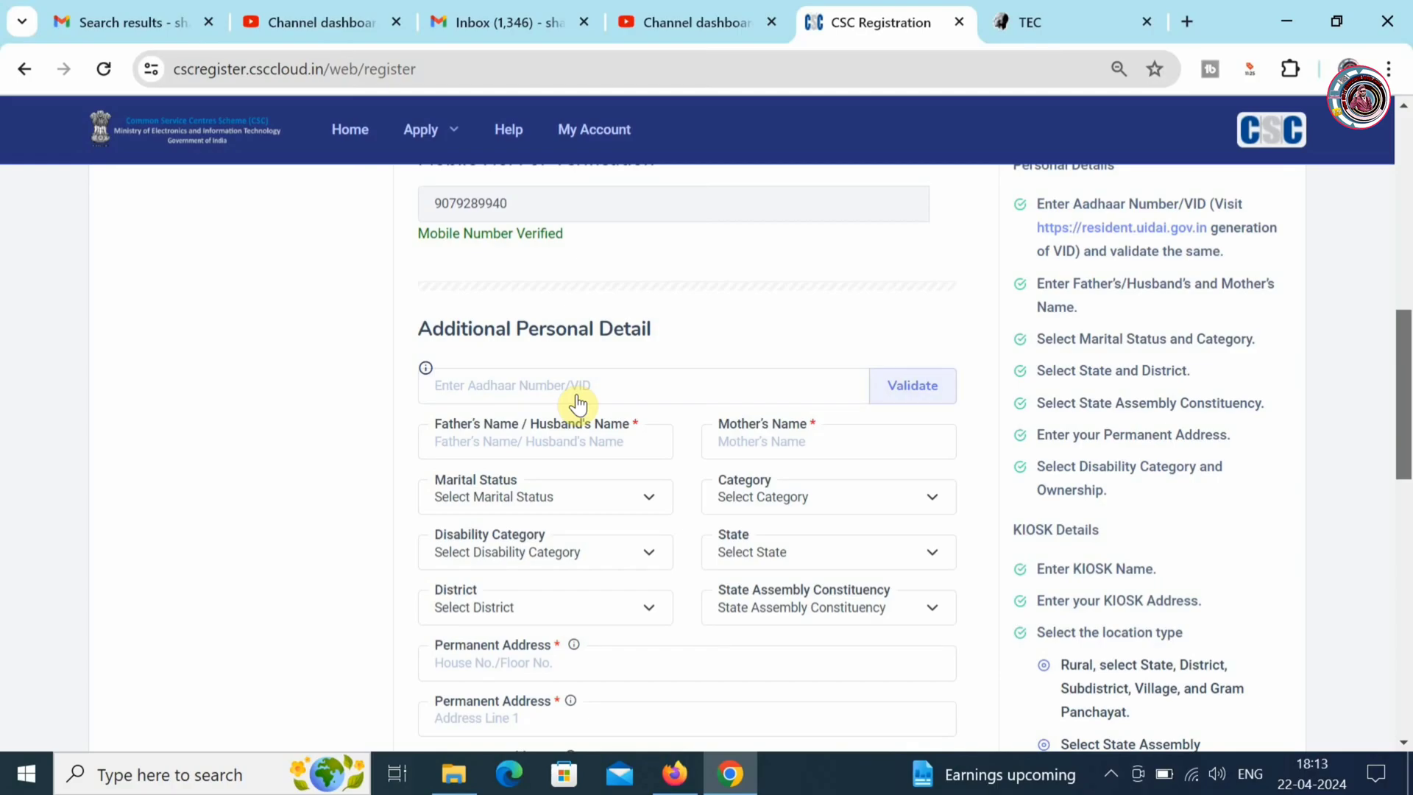
pyautogui.click(566, 380)
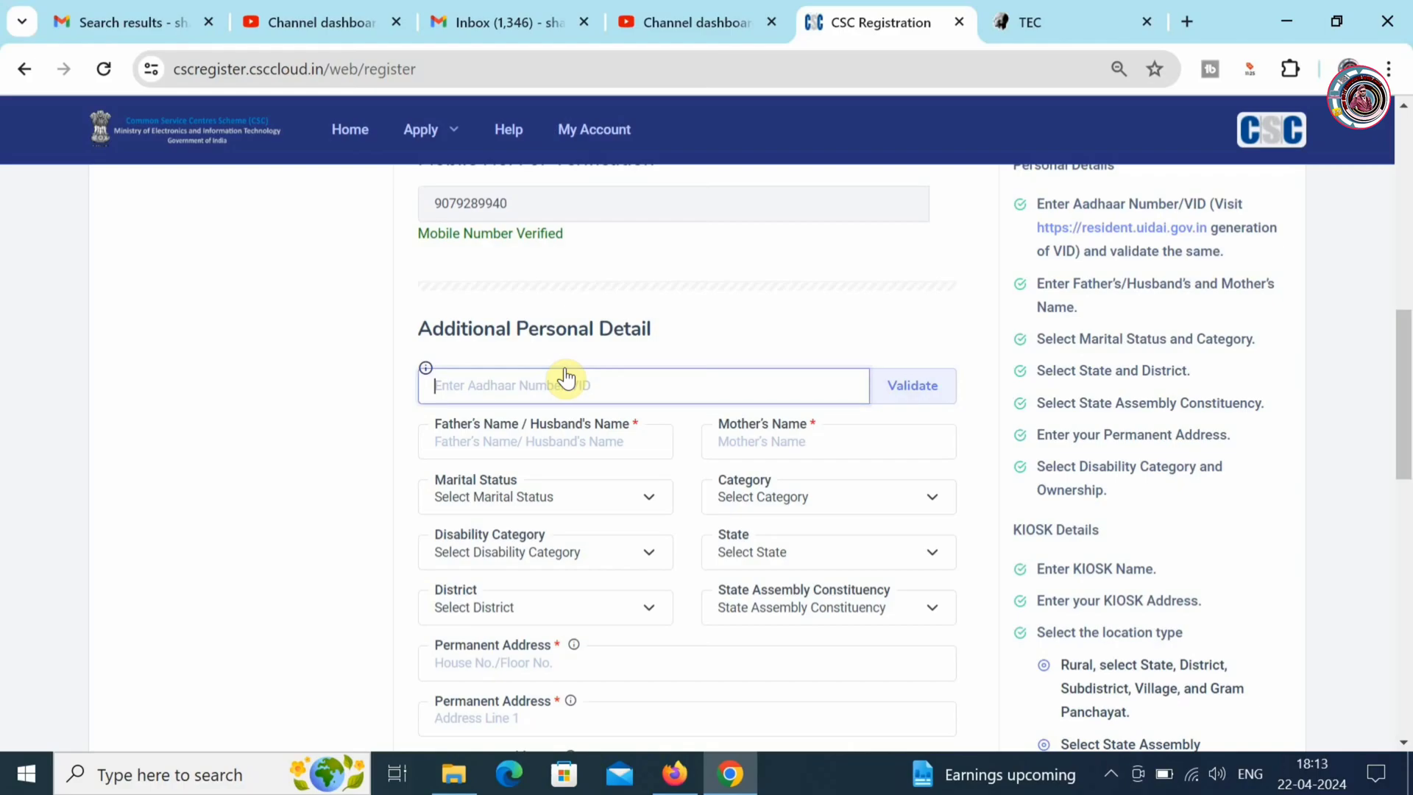
pyautogui.write('••••••')
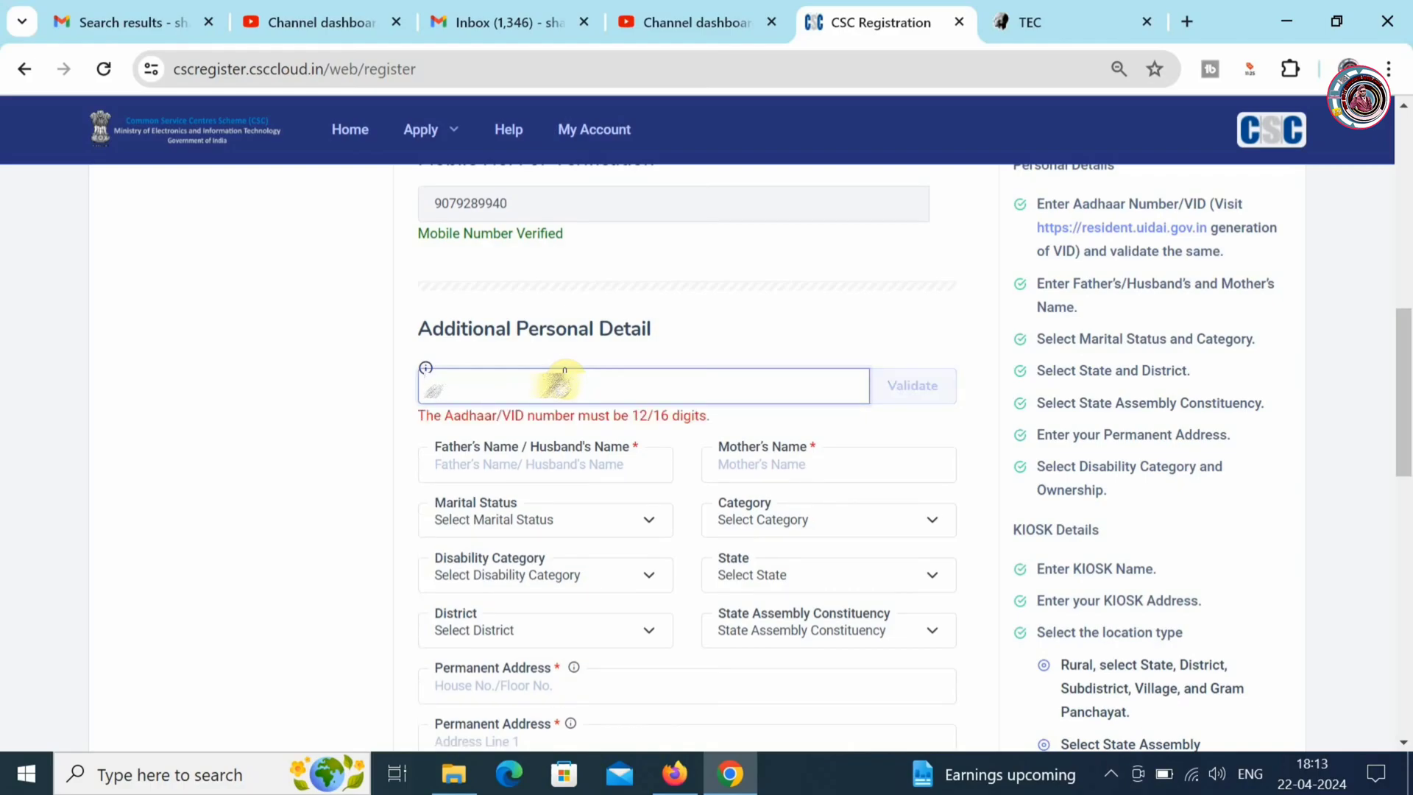
pyautogui.write('••••••')
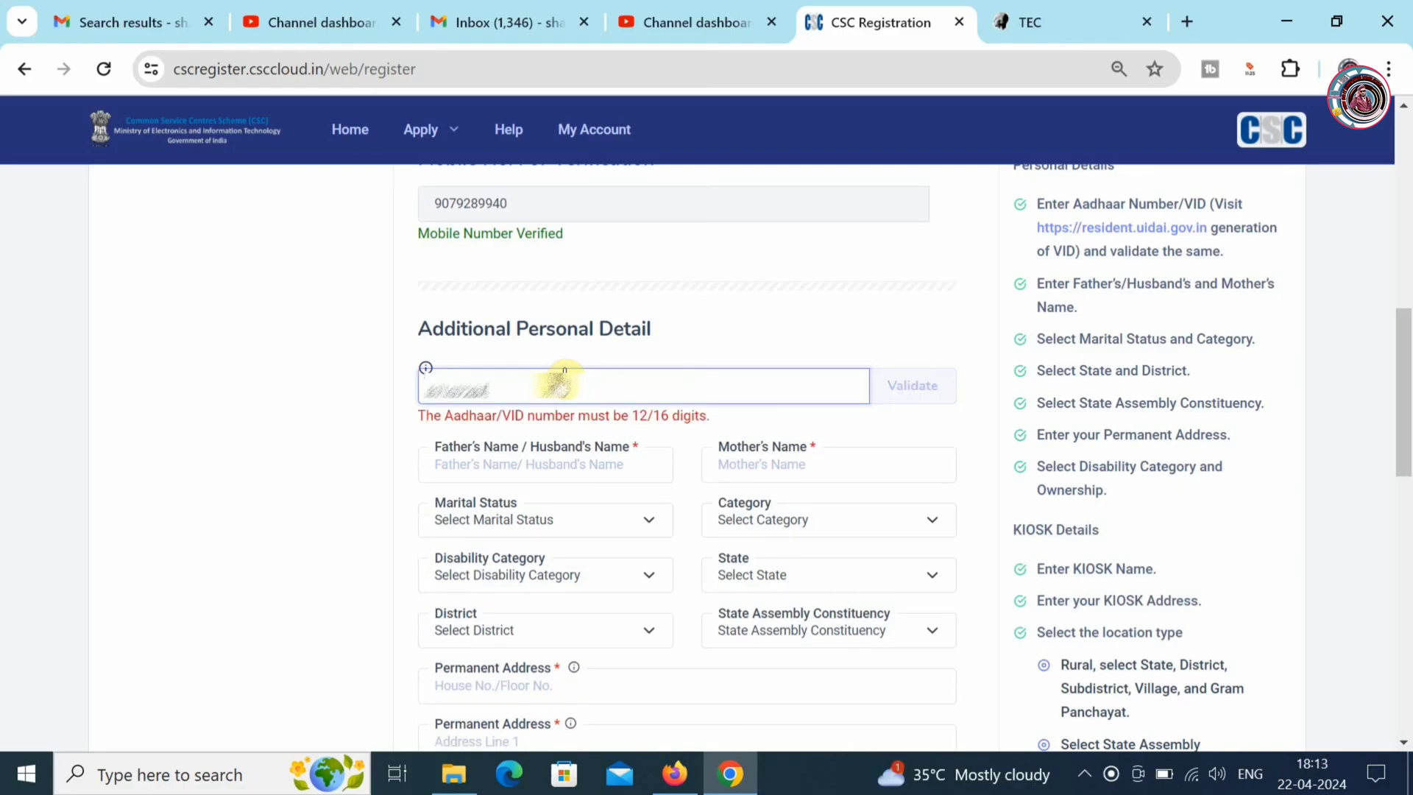
pyautogui.click(933, 386)
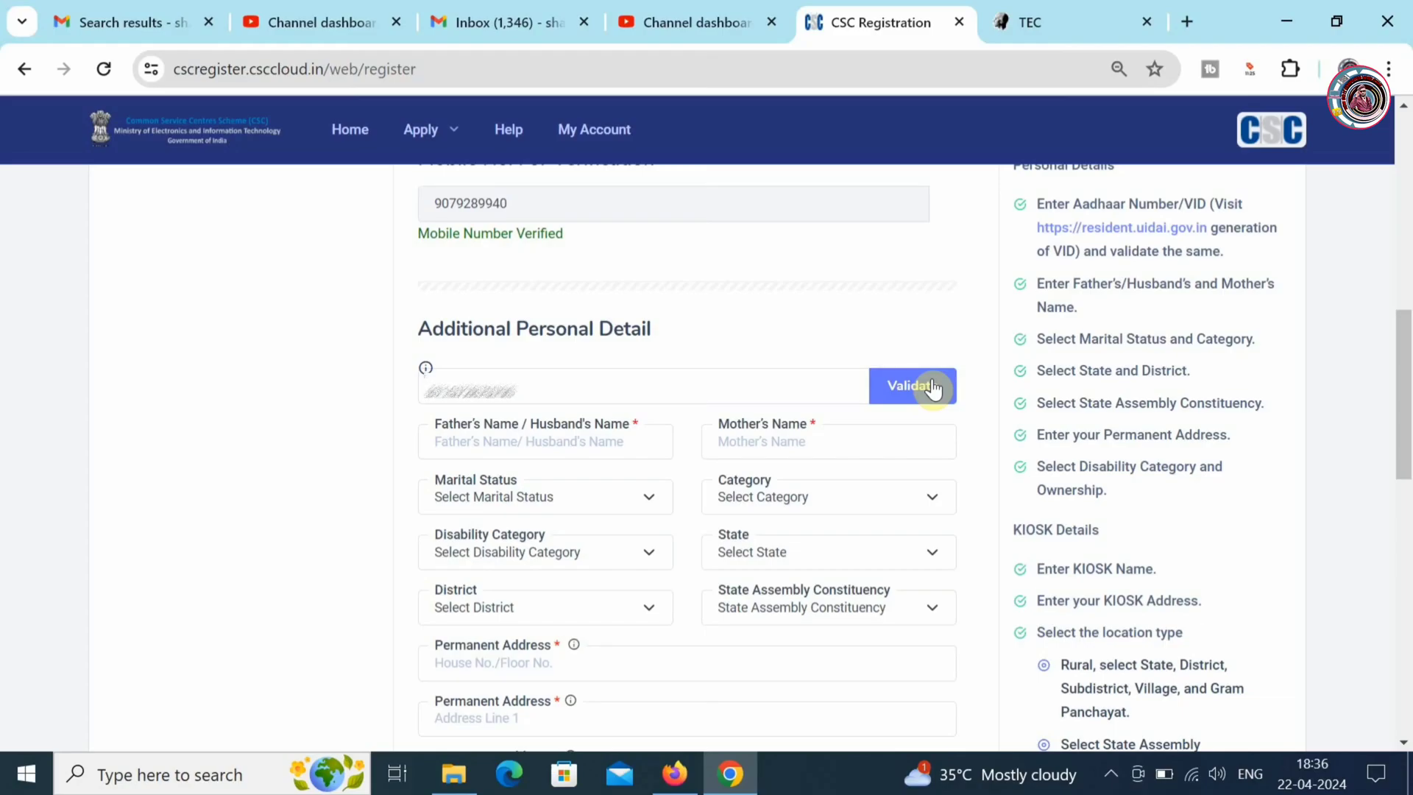
# Fill in the father's/husband's name and the mother's name fields
pyautogui.click(543, 445)
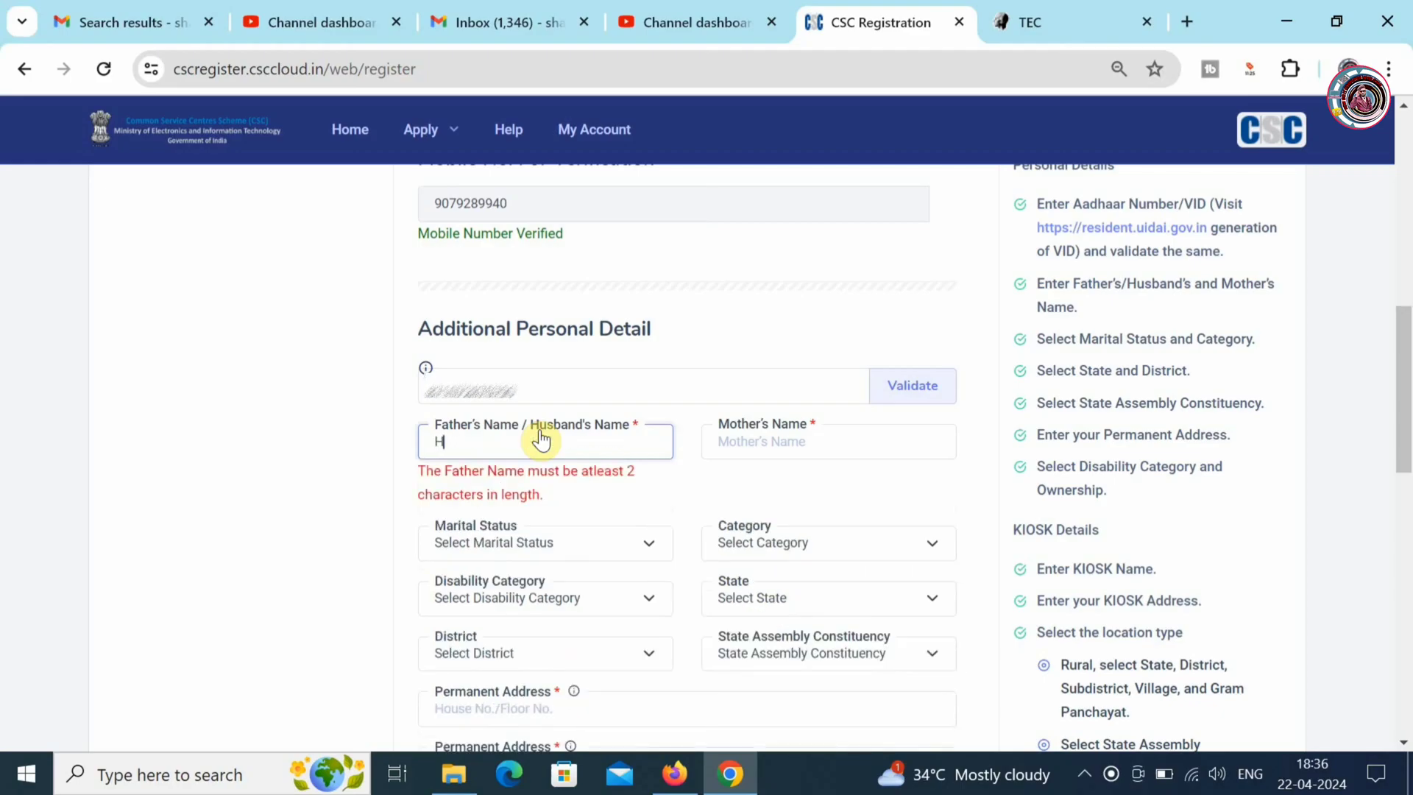
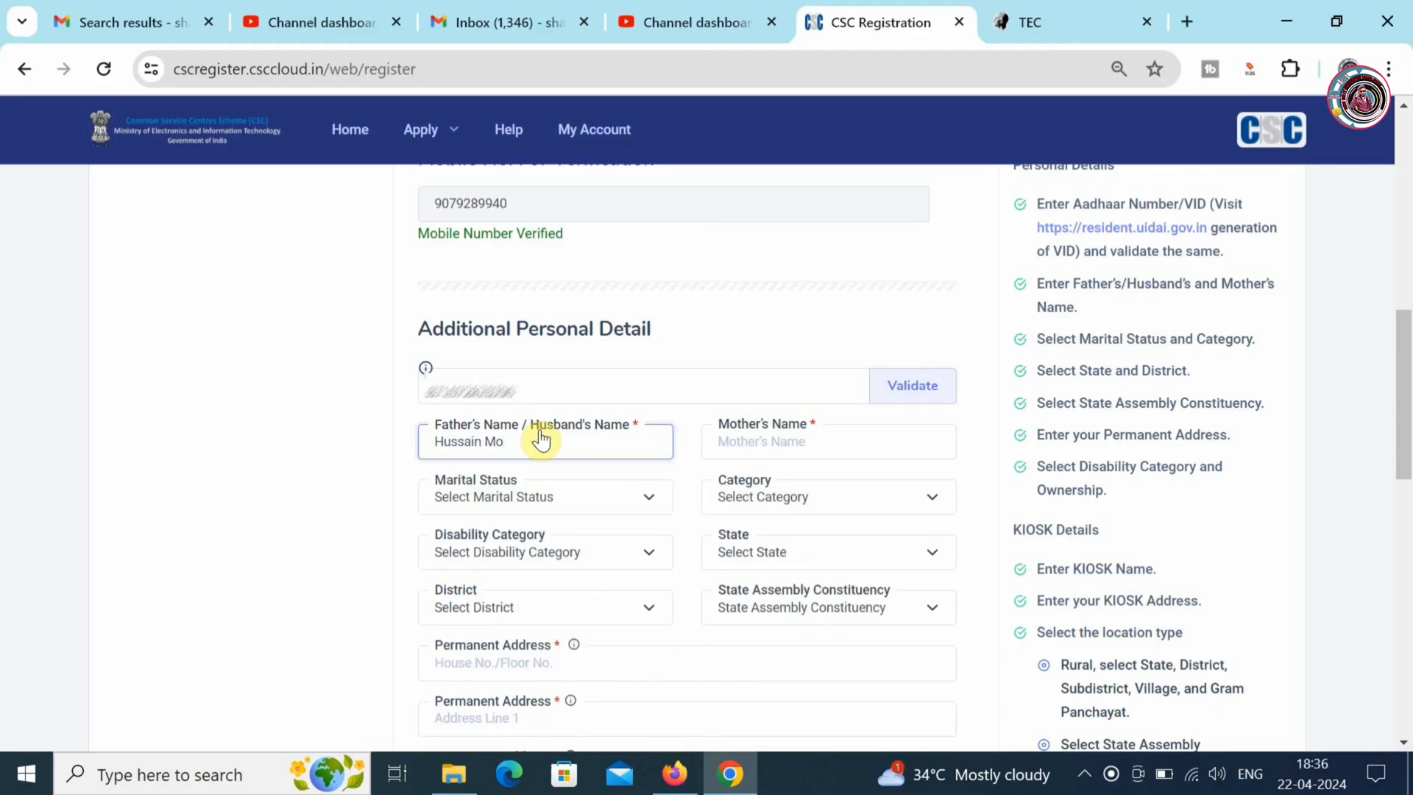
pyautogui.click(790, 441)
pyautogui.write('Shena')
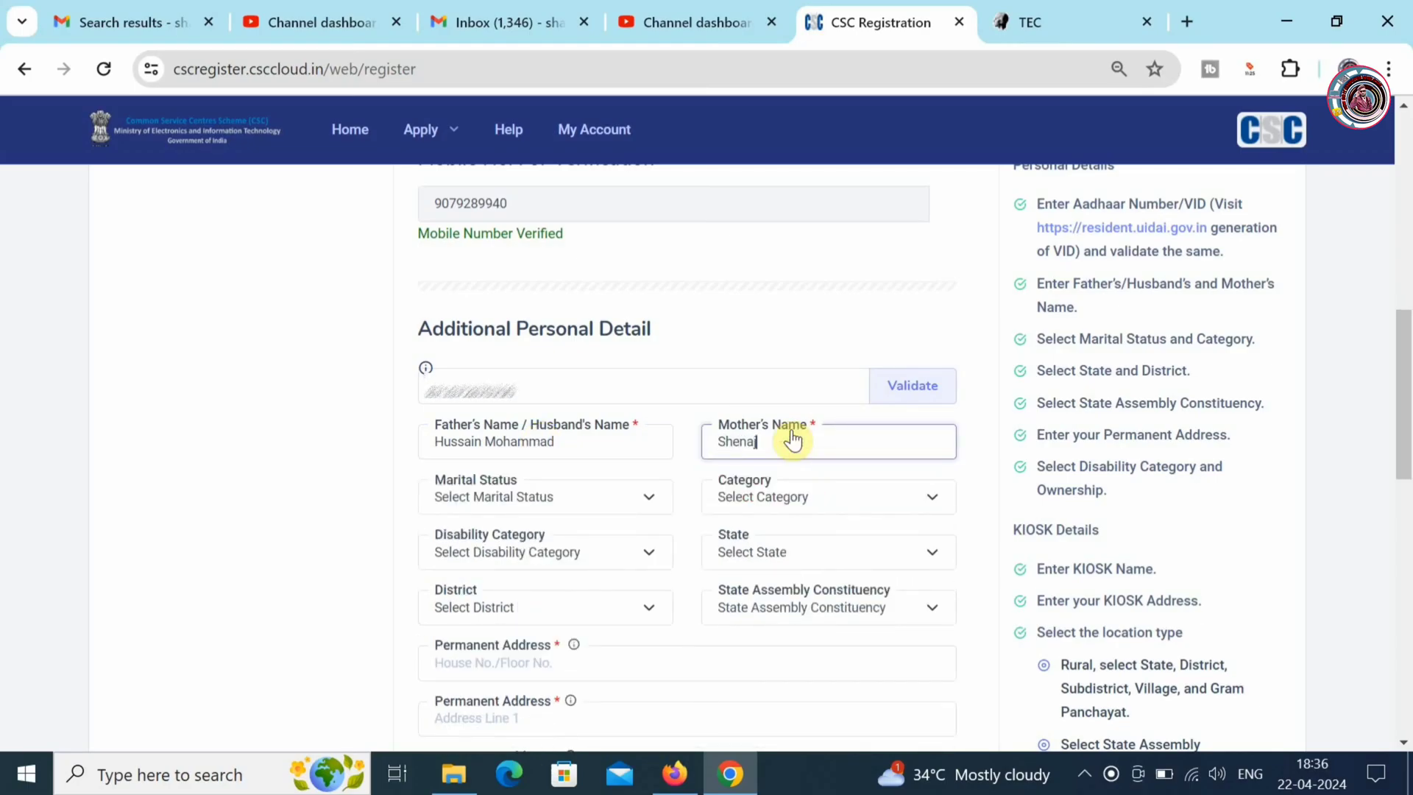
pyautogui.write('j')
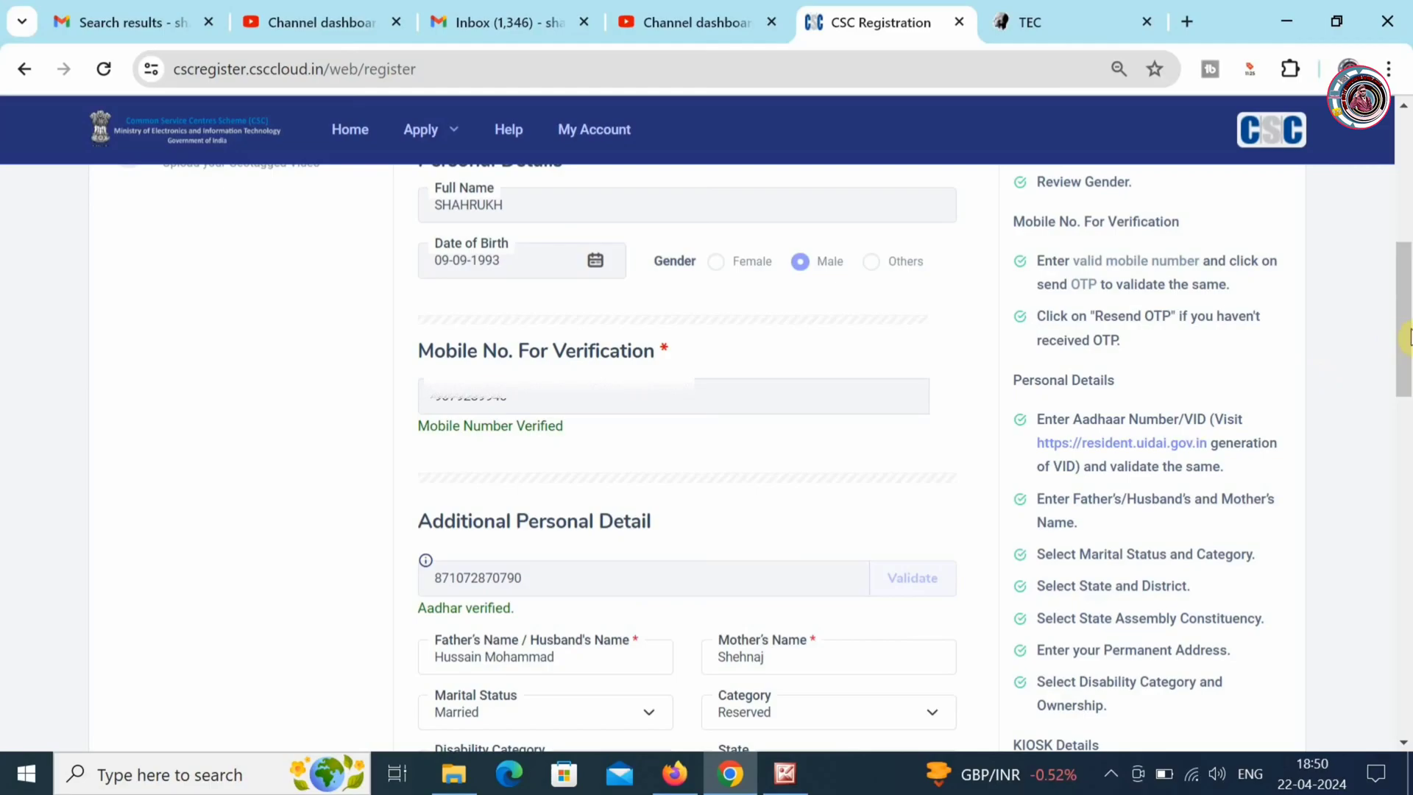
# Submit the completed application type section to move on to Authentication Details
pyautogui.moveTo(1407, 335); pyautogui.dragTo(1253, 682)
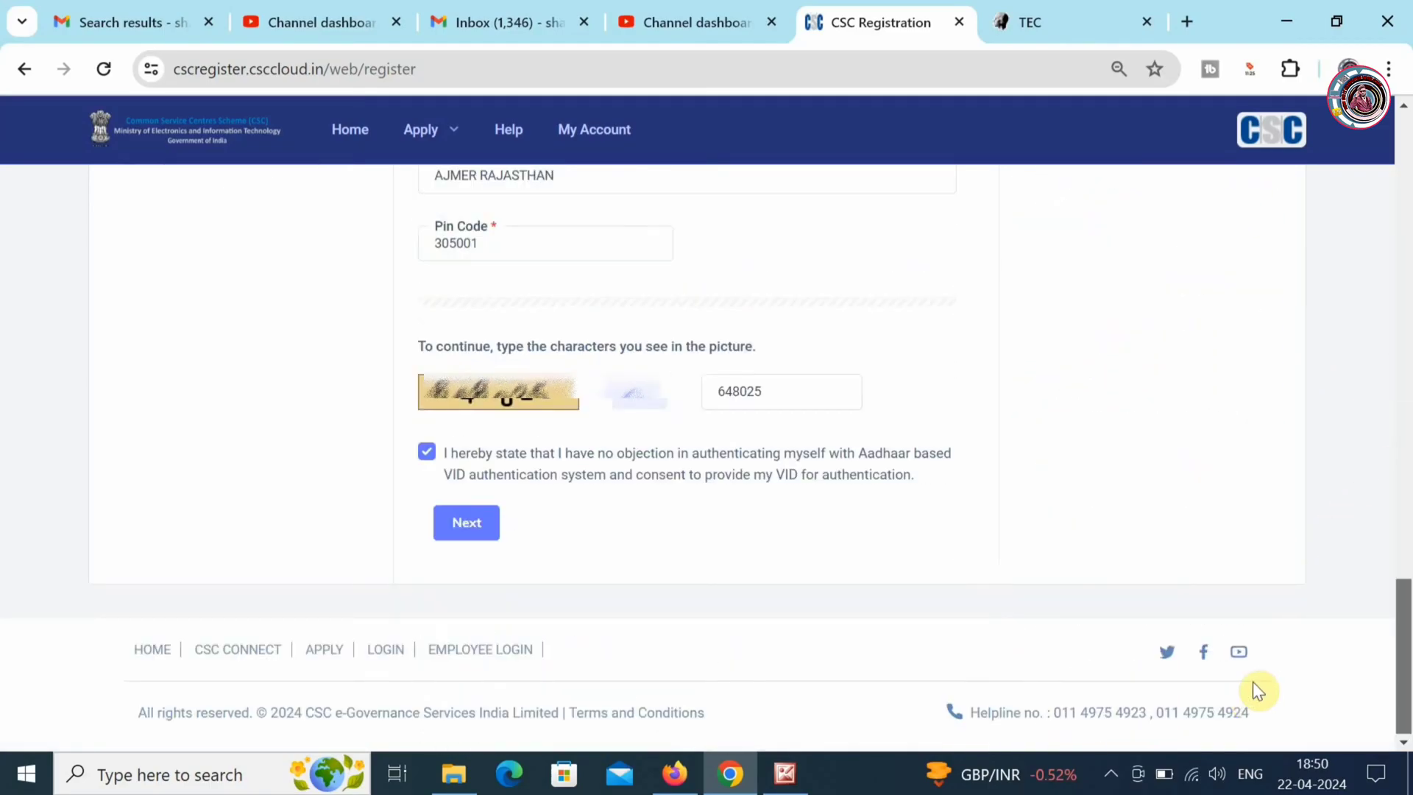
pyautogui.click(469, 536)
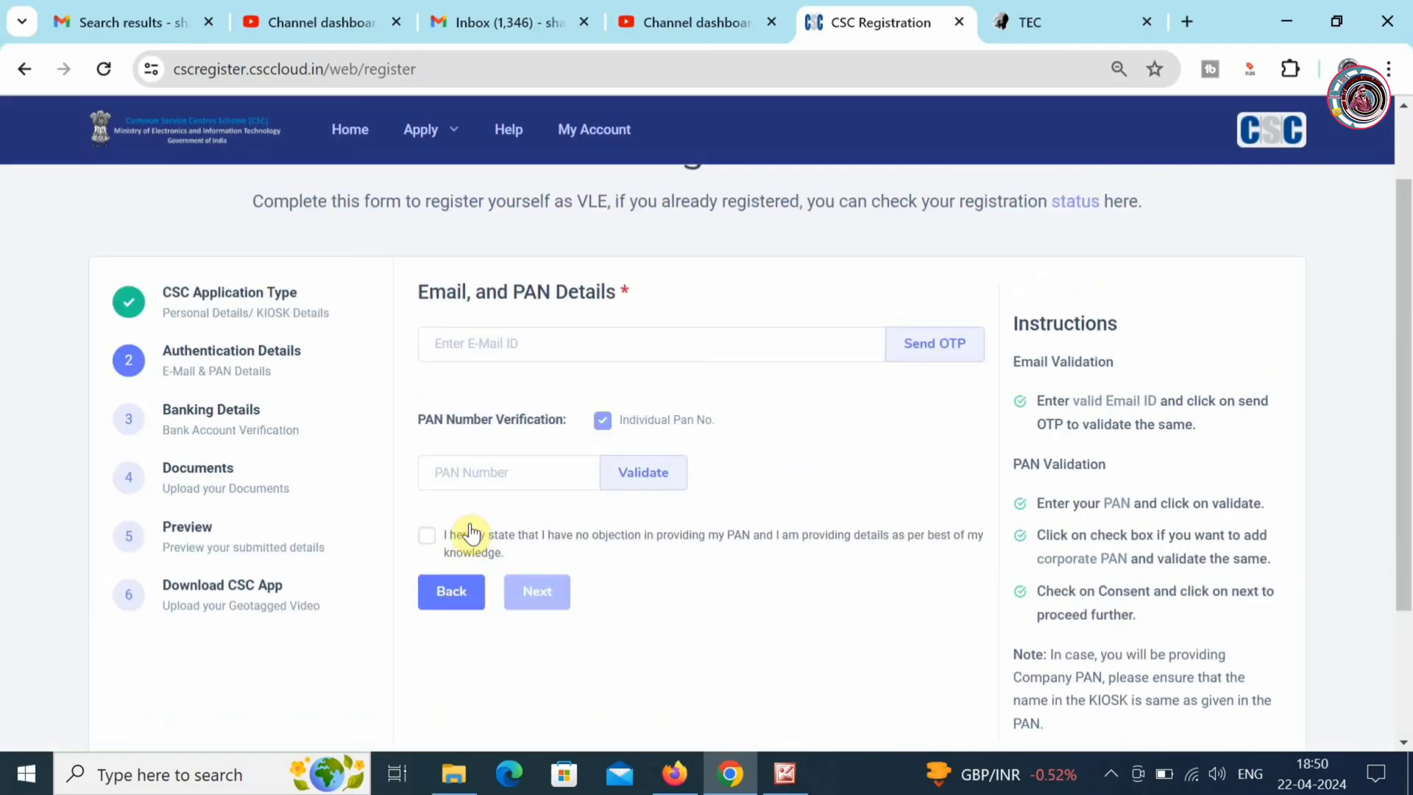
# Enter the applicant's e-mail address, send an OTP and validate it with the received verification code
pyautogui.click(483, 340)
pyautogui.write('IA...GMAIL.COM')
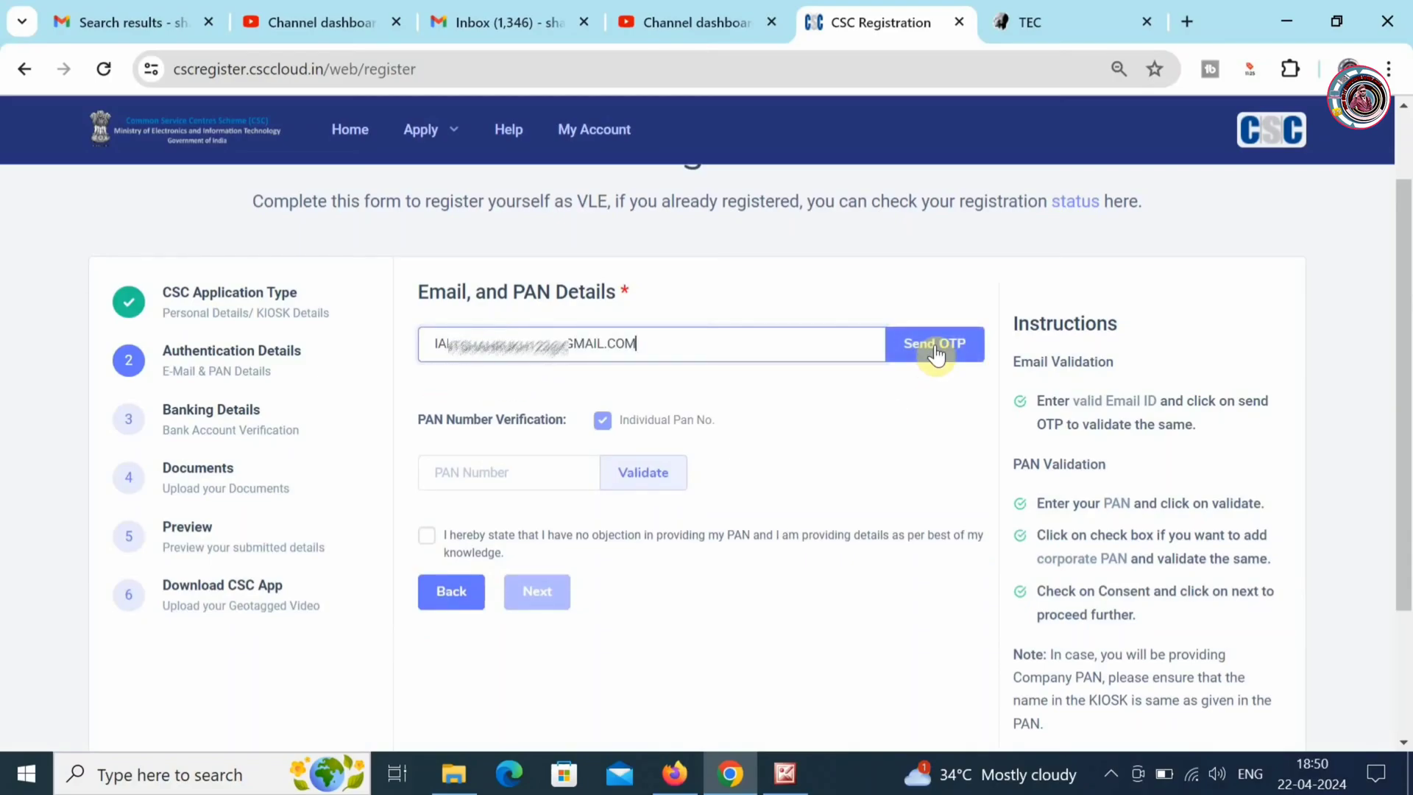
pyautogui.click(933, 348)
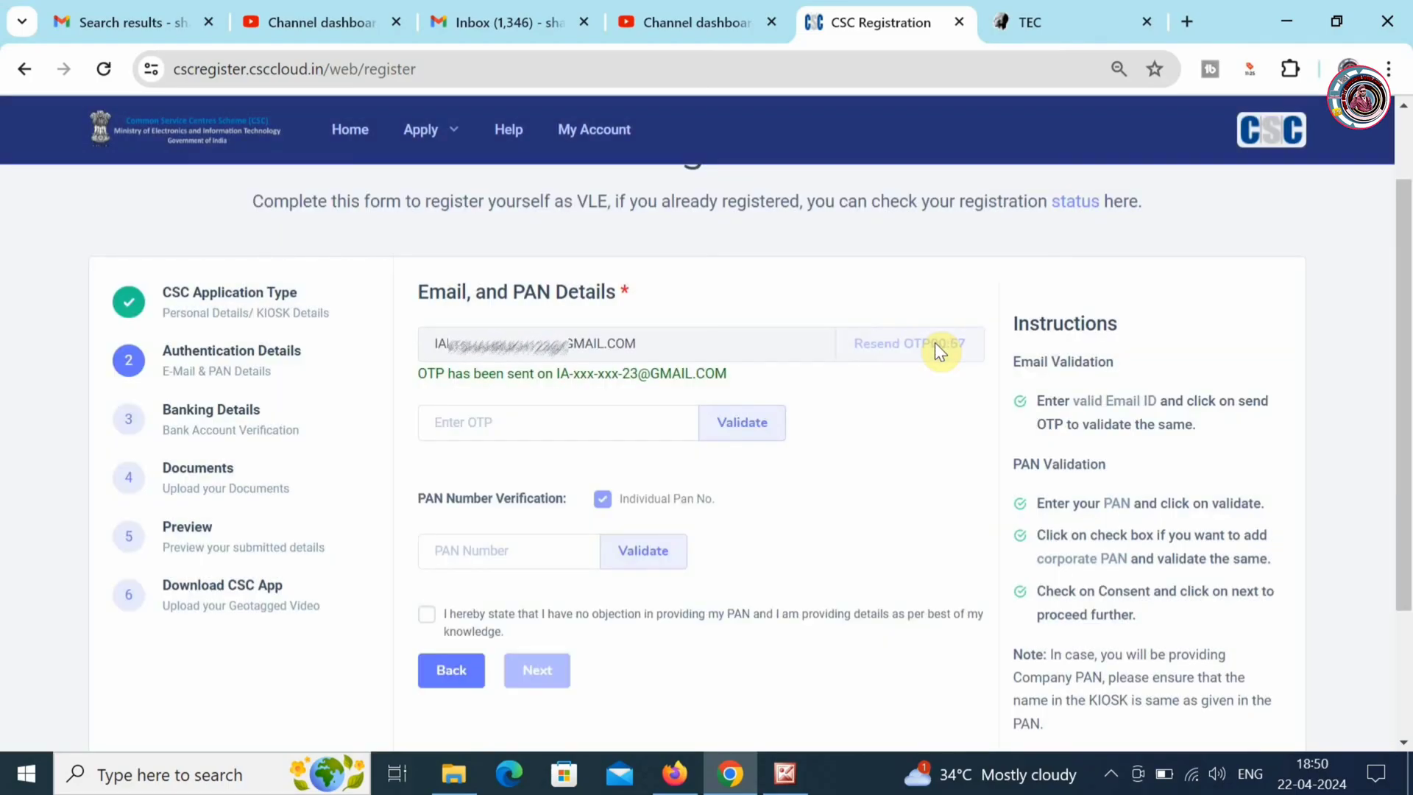
pyautogui.click(665, 420)
pyautogui.click(758, 435)
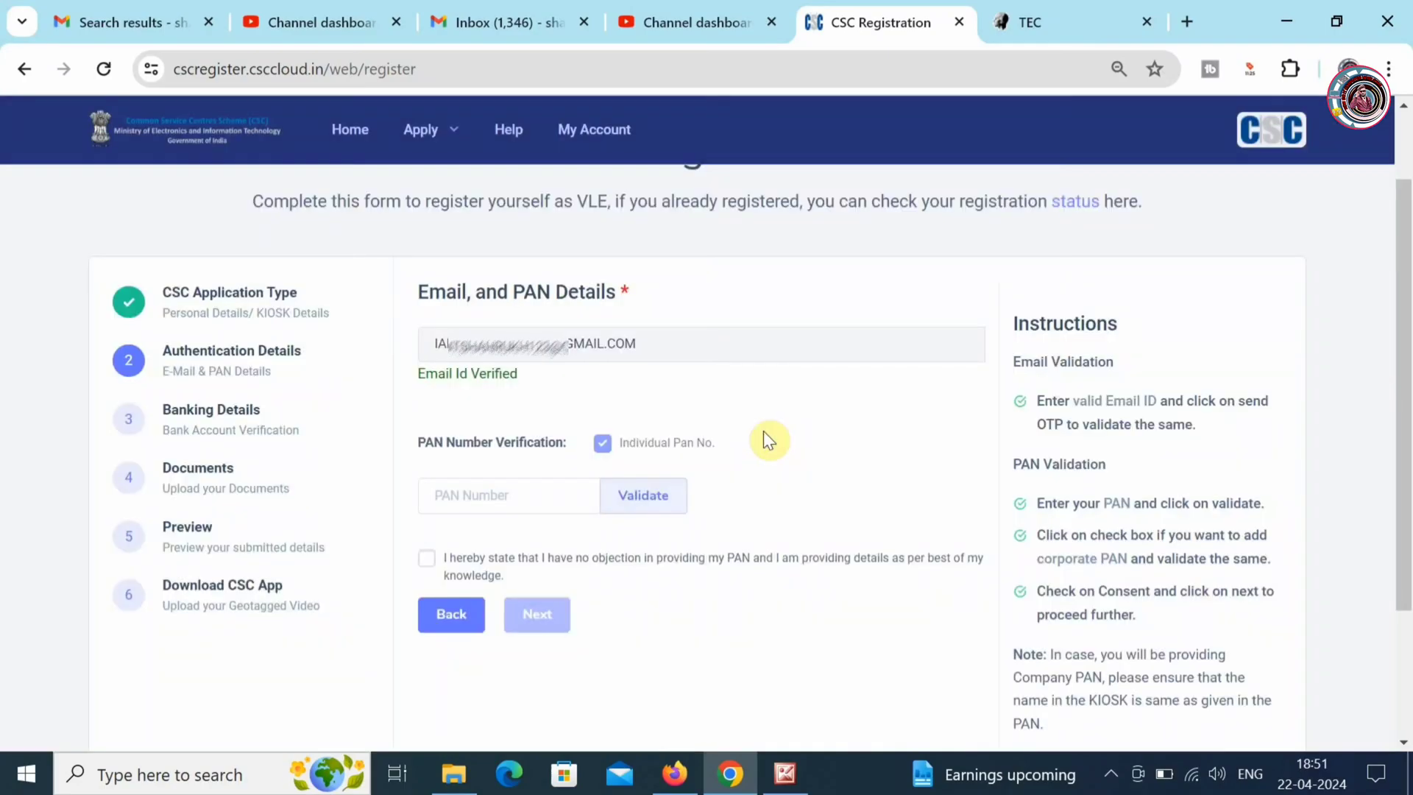
# Validate the individual PAN number, accept the PAN consent declaration and continue to Banking Details
pyautogui.click(542, 490)
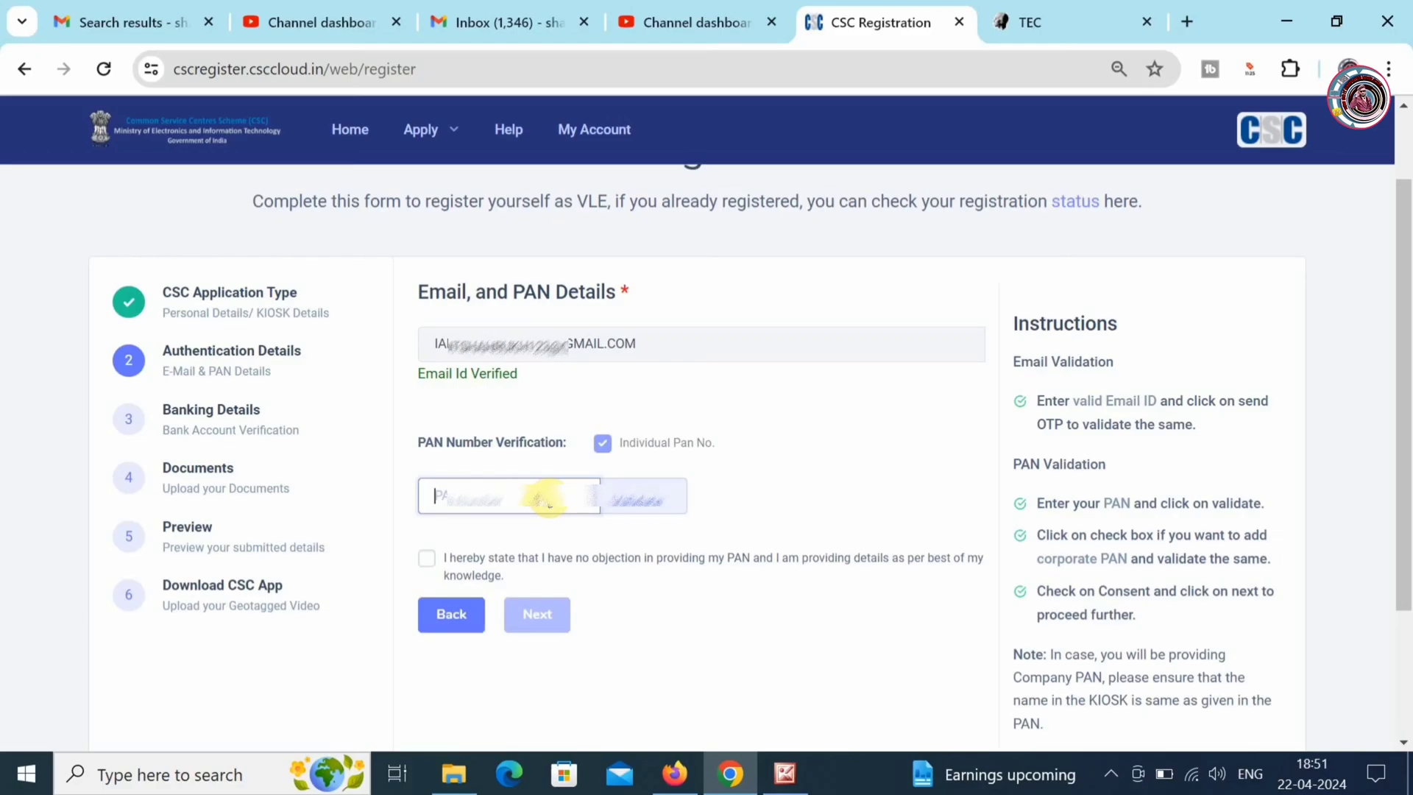
pyautogui.write('HC')
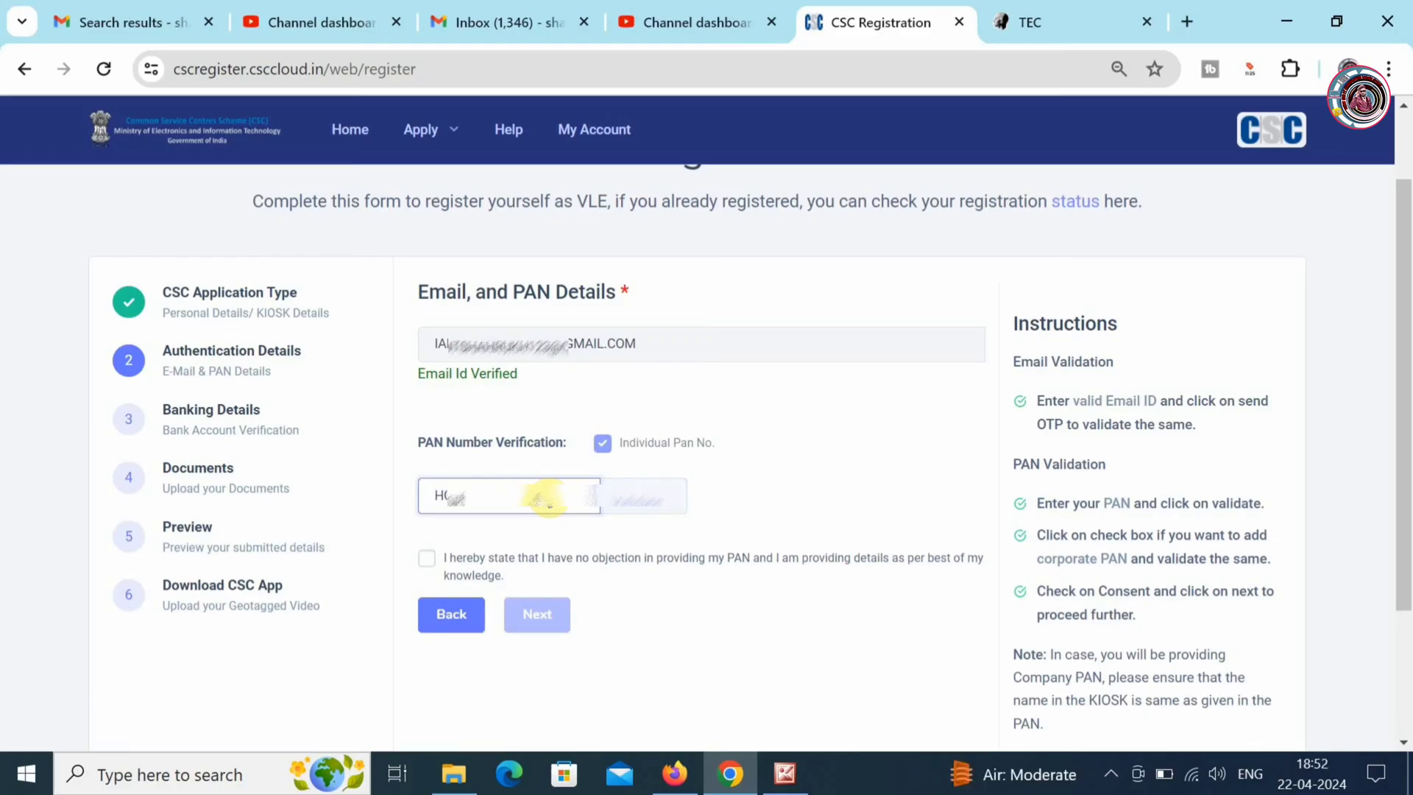
pyautogui.write('P????')
pyautogui.click(627, 501)
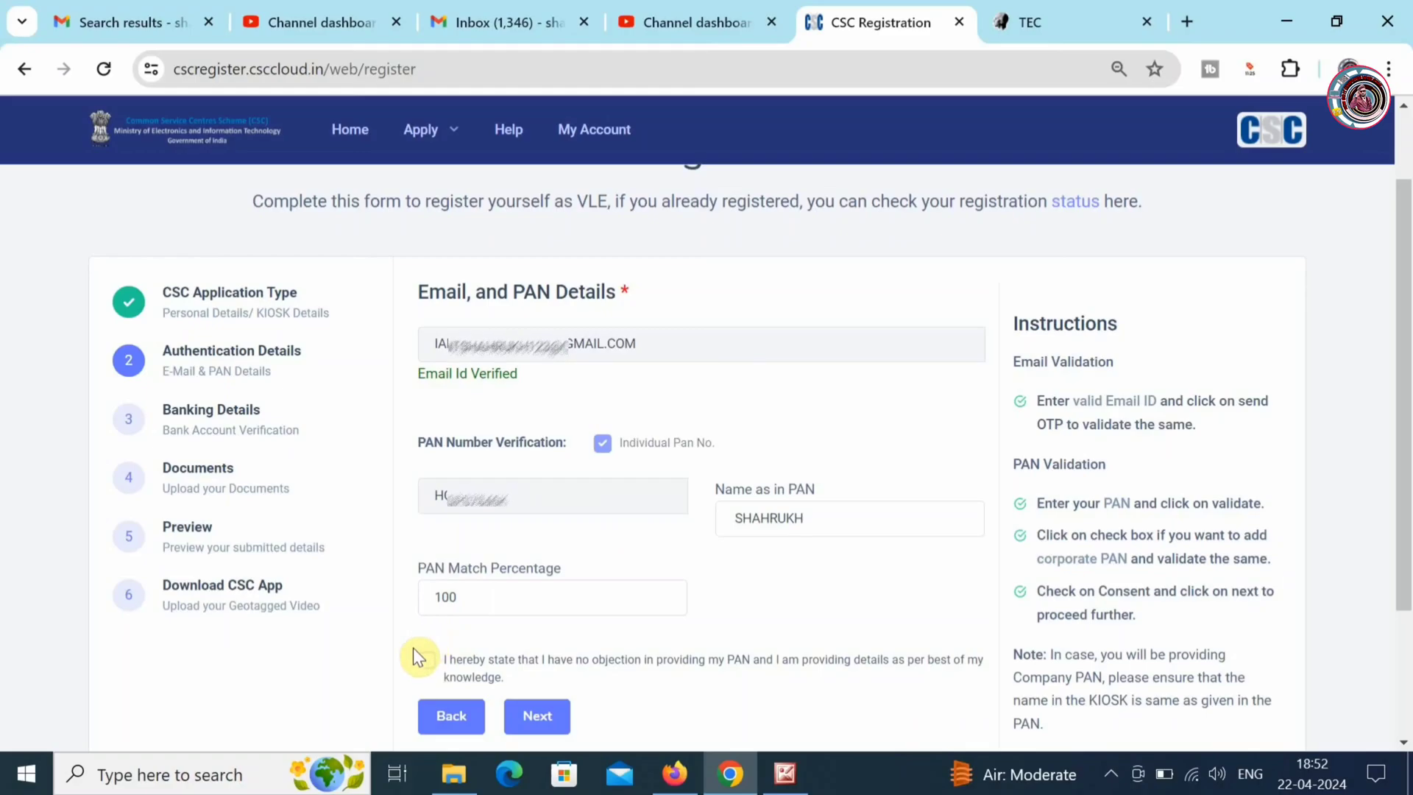
pyautogui.click(426, 659)
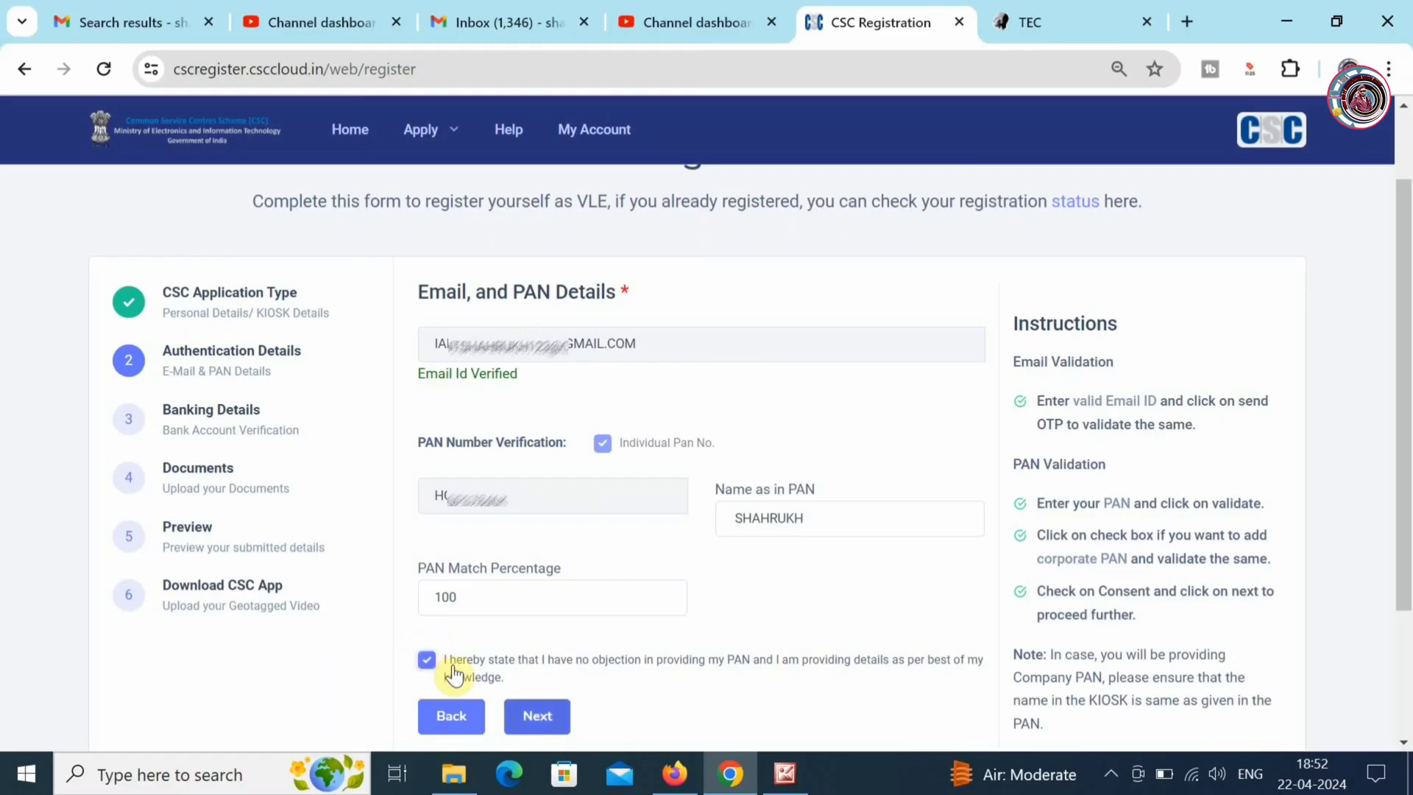
pyautogui.click(527, 716)
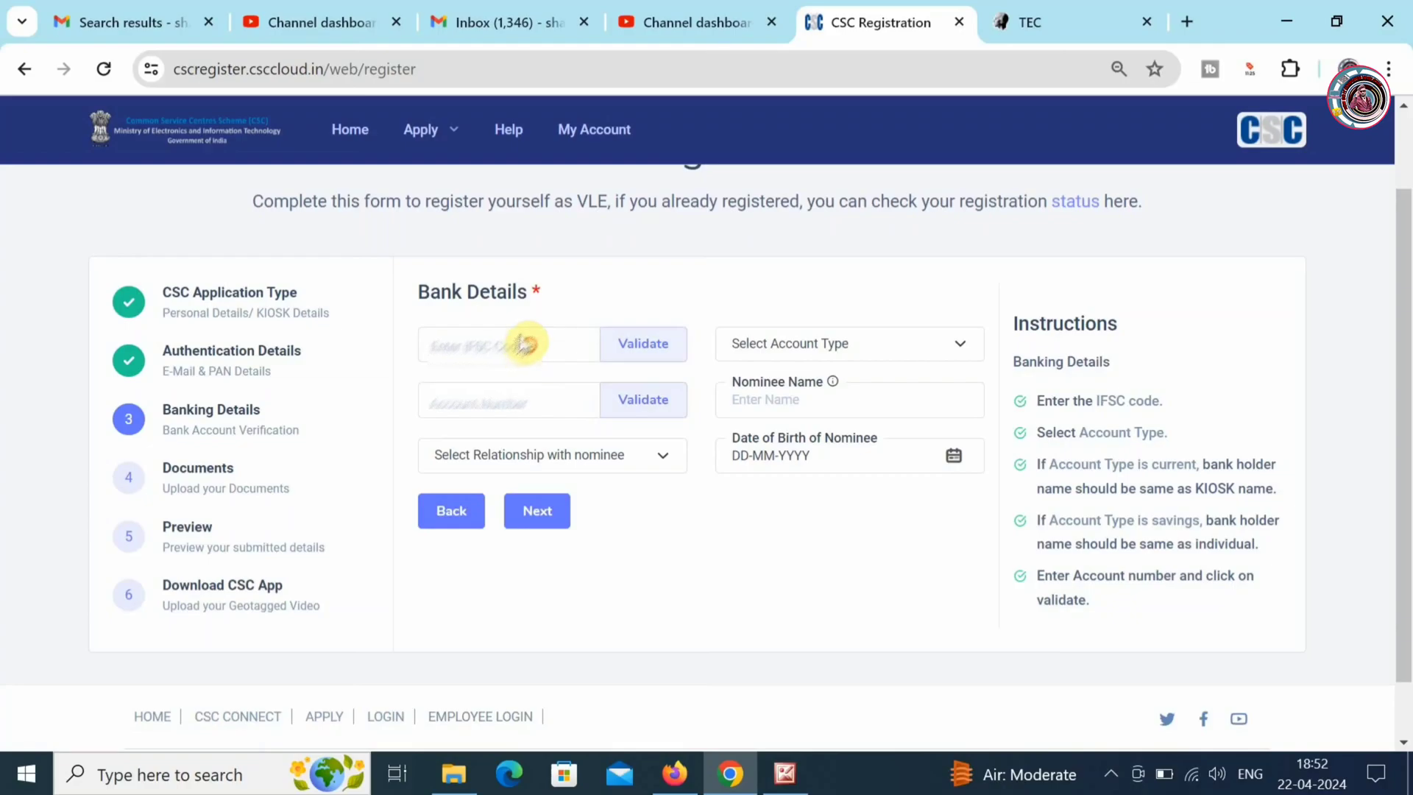
# Enter the bank branch's IFSC code and validate it
pyautogui.click(521, 343)
pyautogui.write('S')
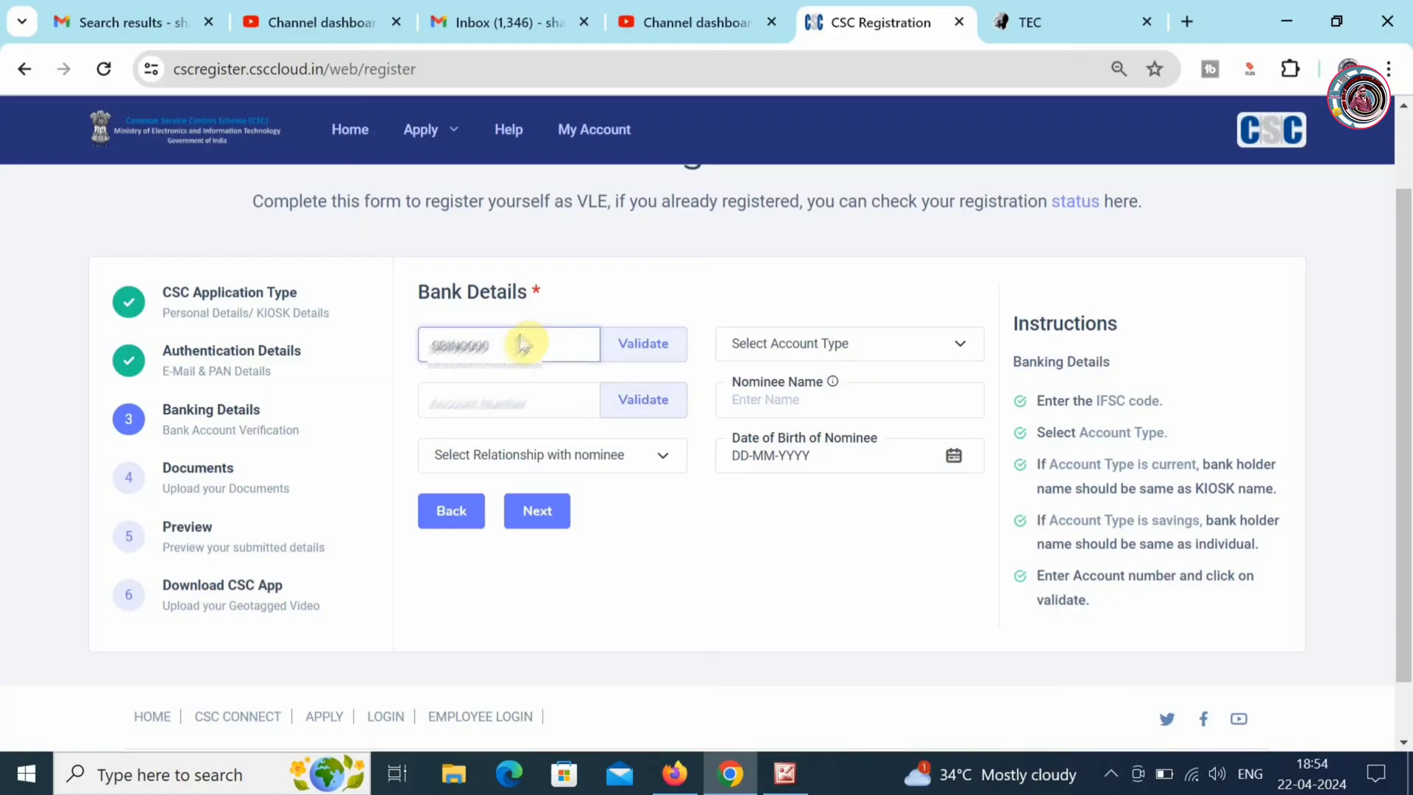
pyautogui.click(643, 343)
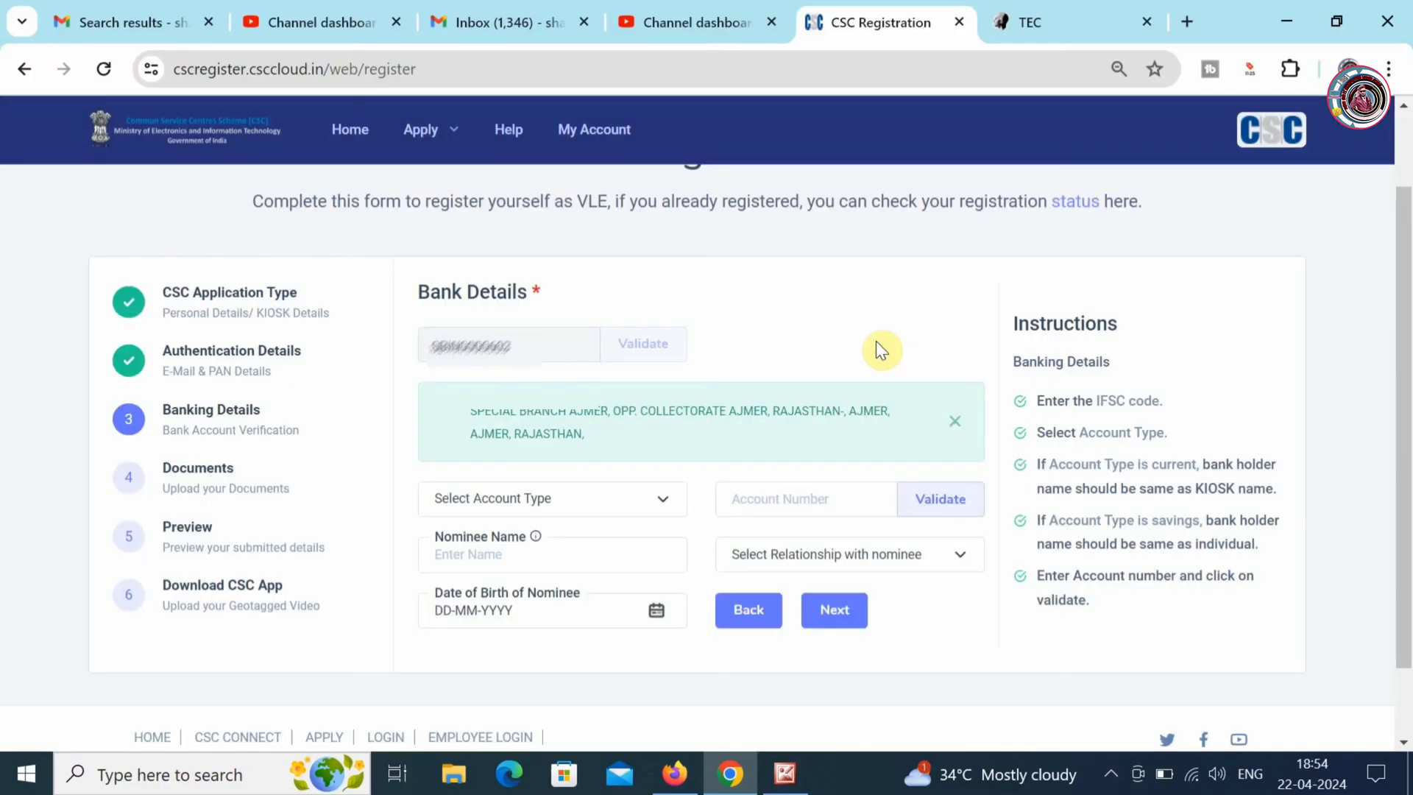
# Set the account type to Savings and enter and validate the bank account number
pyautogui.click(643, 500)
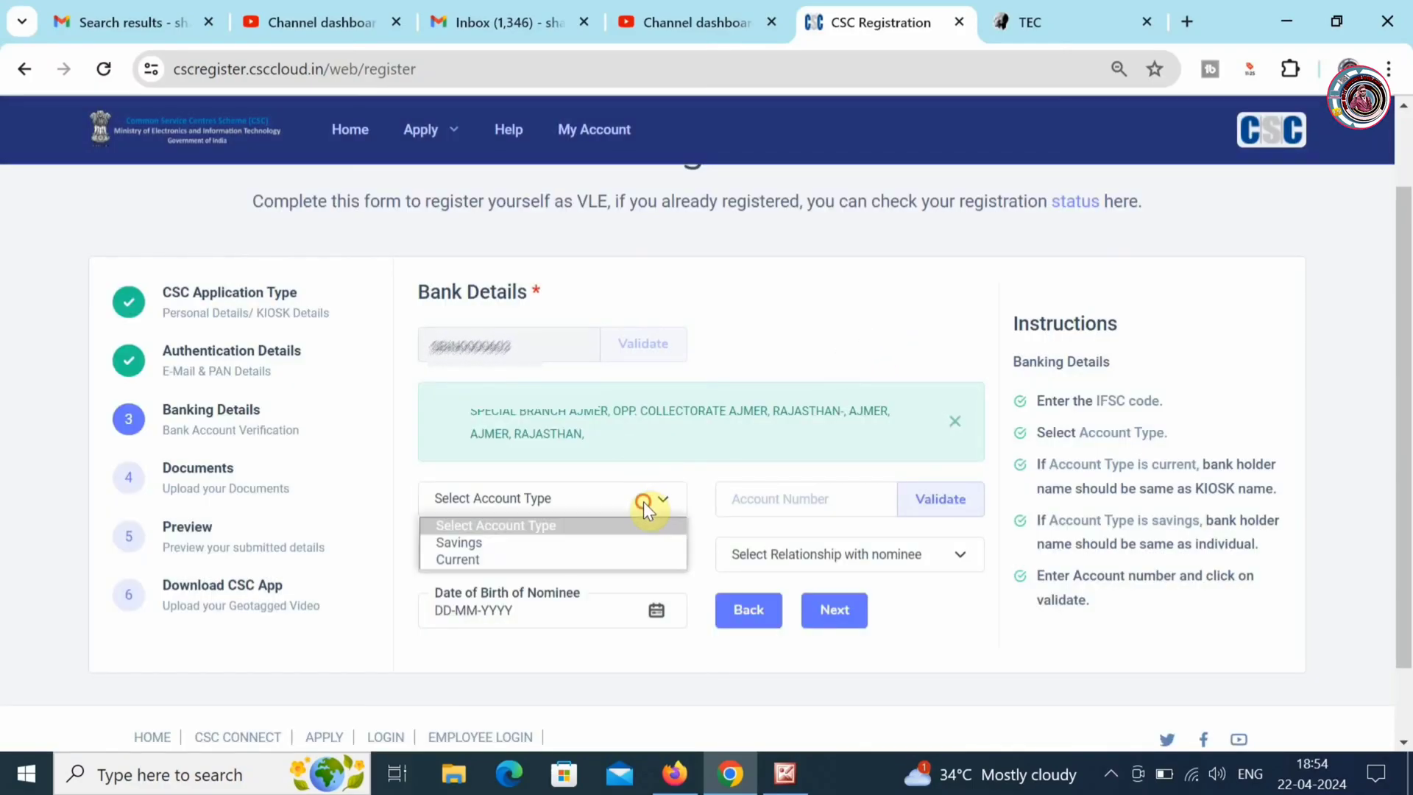
pyautogui.click(565, 543)
pyautogui.click(789, 479)
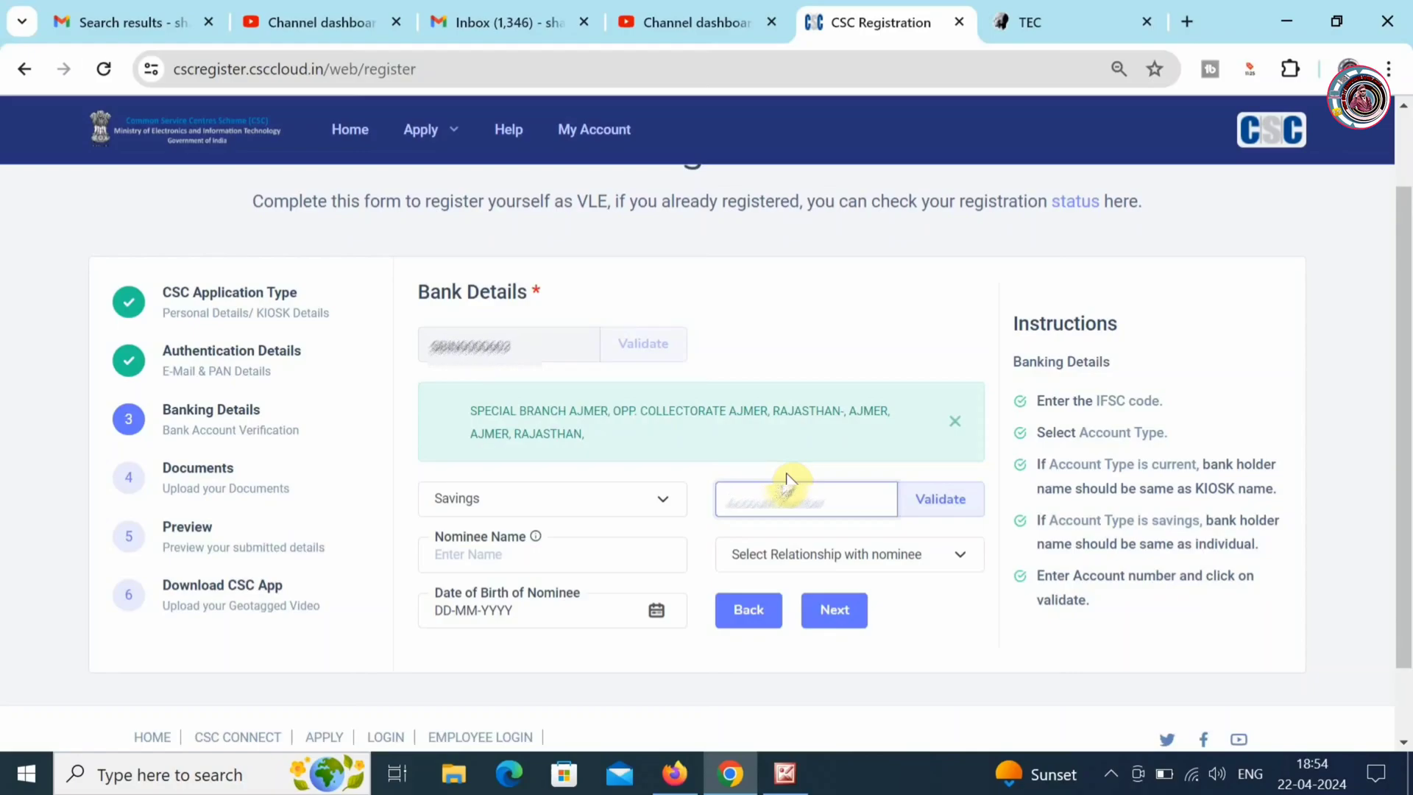
pyautogui.click(921, 498)
pyautogui.click(585, 600)
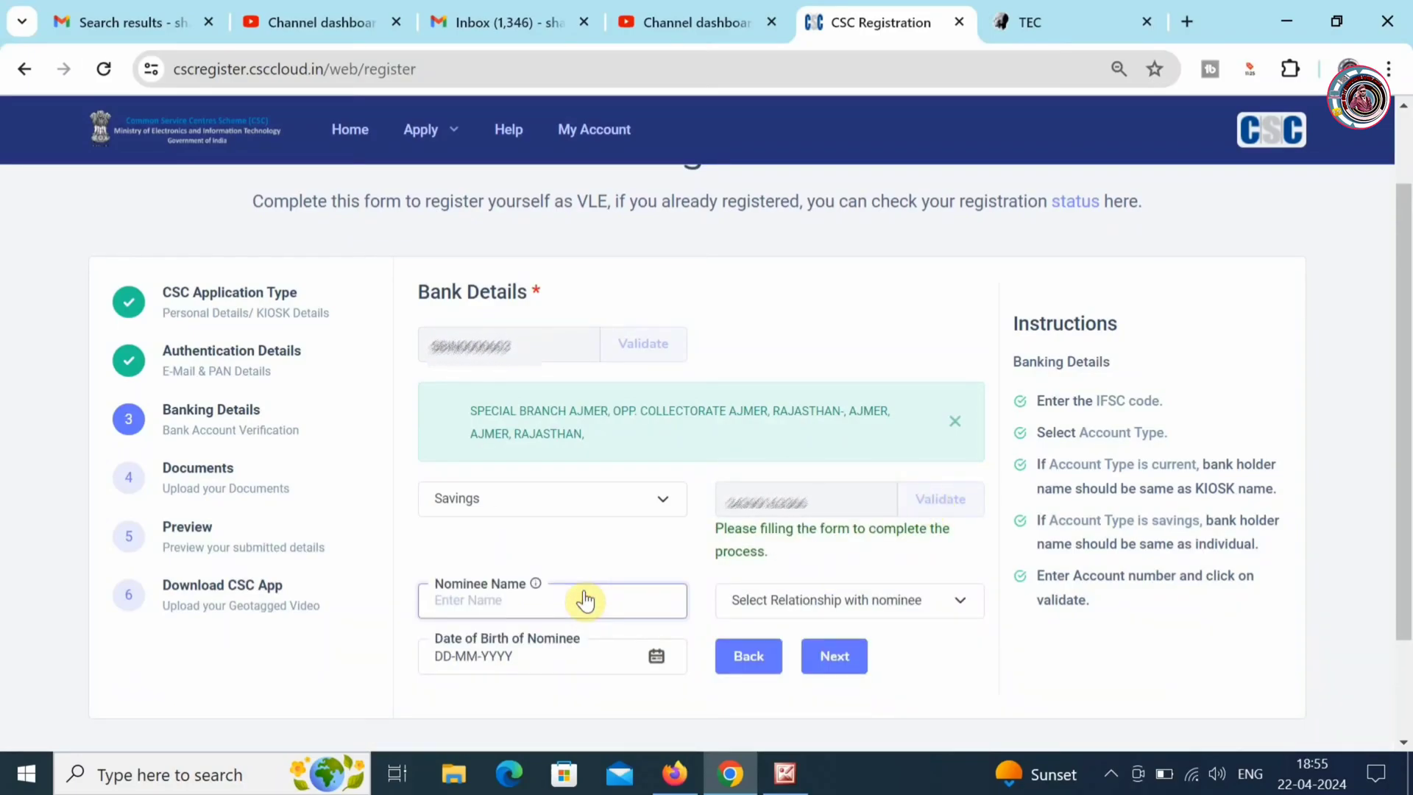
pyautogui.write('ShahRukh')
pyautogui.click(880, 597)
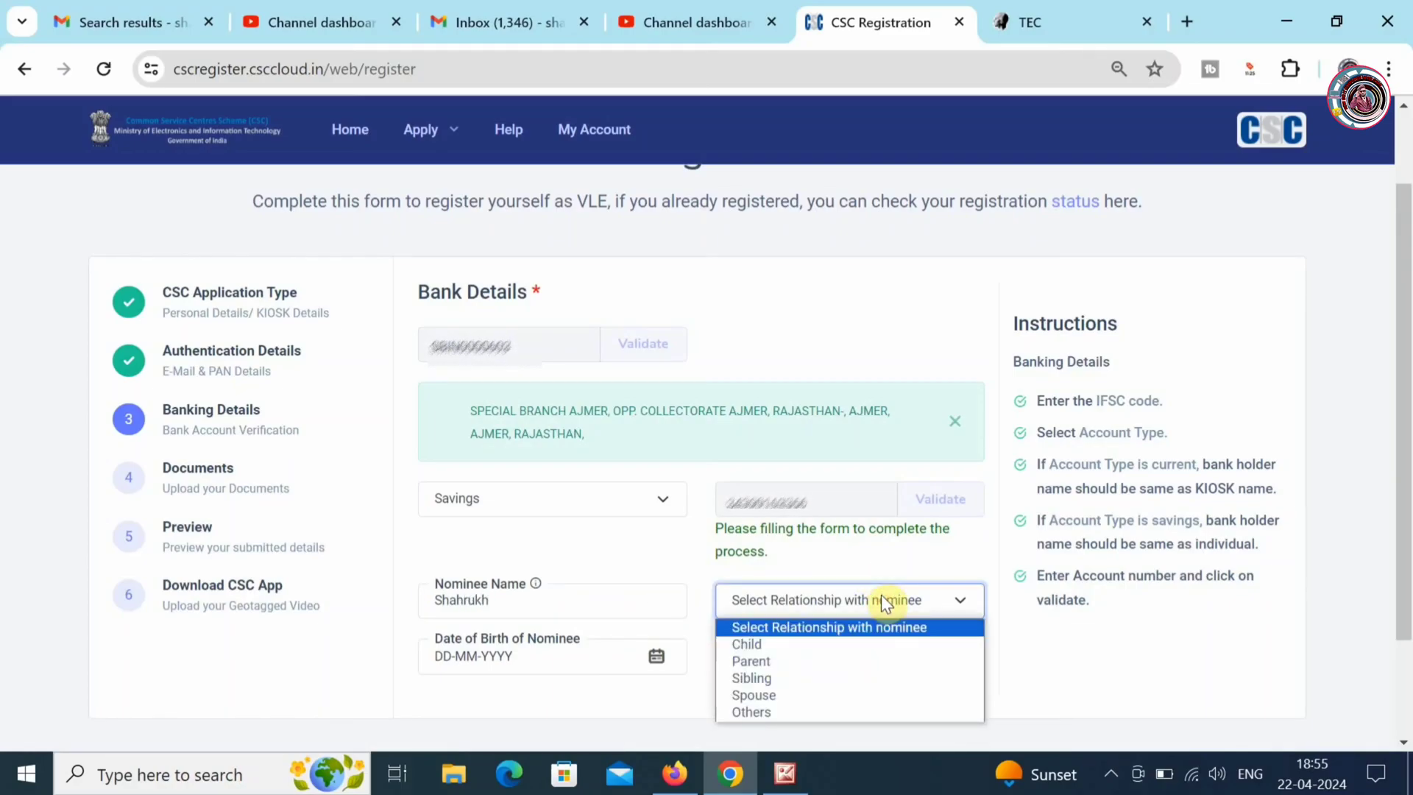
# Enter the nominee's name and set the relationship with nominee to Spouse
pyautogui.doubleClick(541, 597)
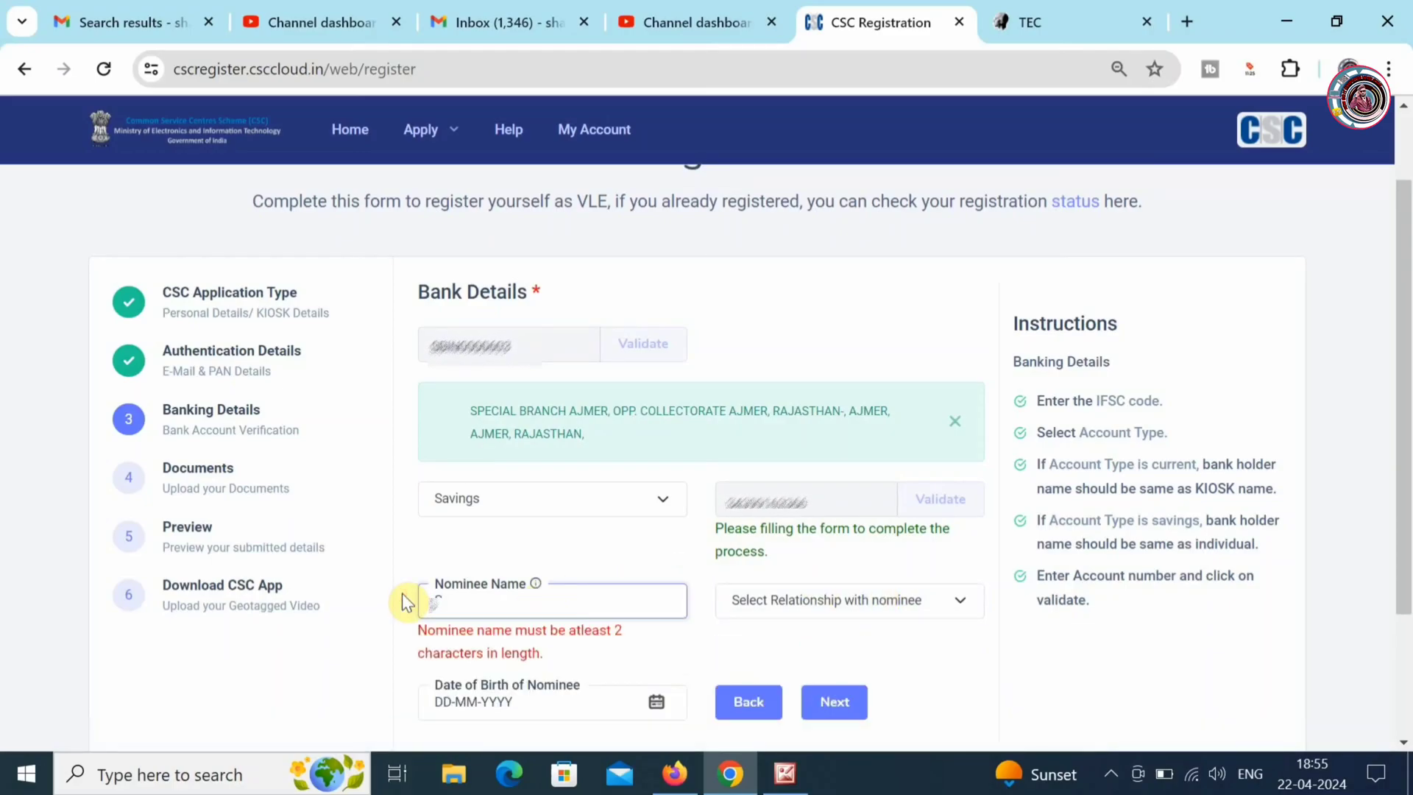
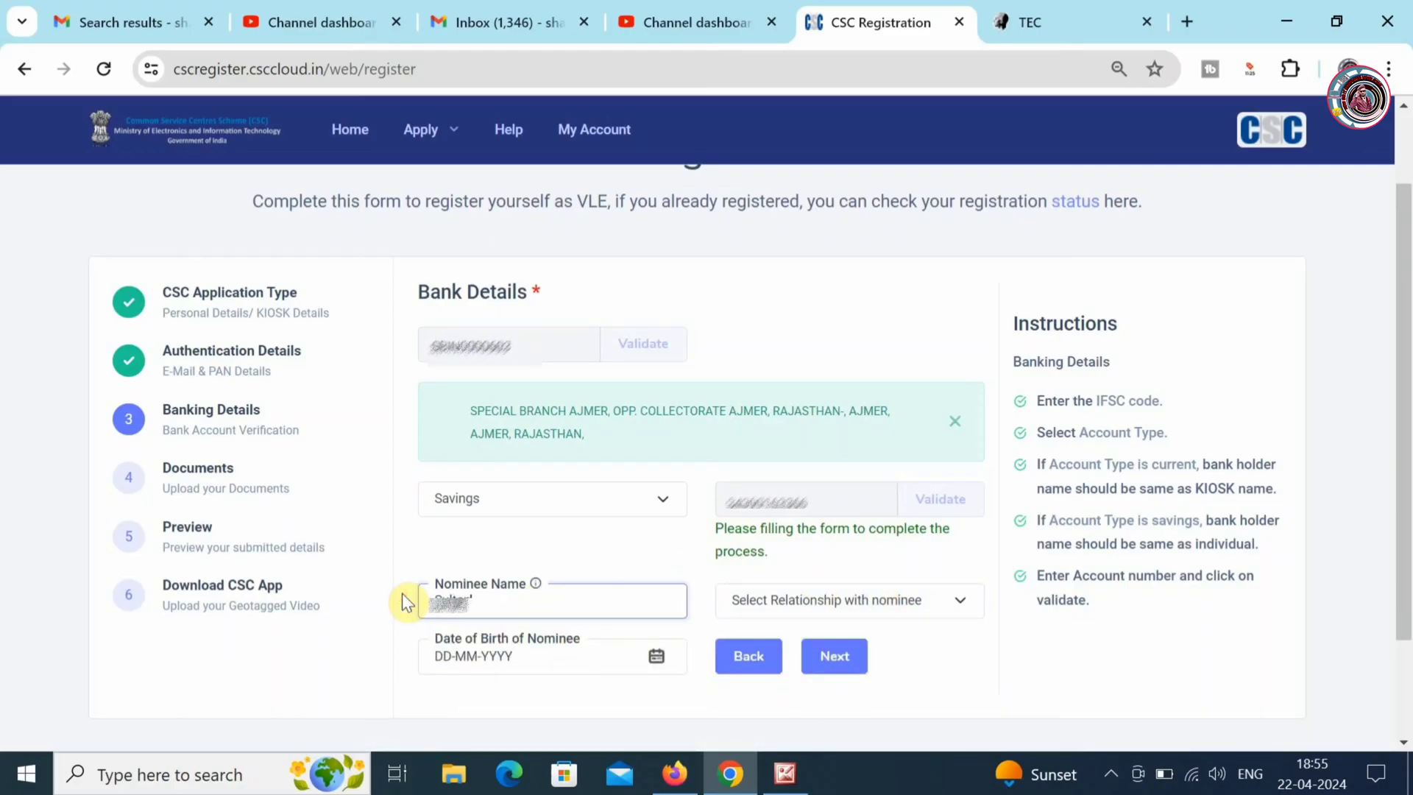
pyautogui.click(956, 600)
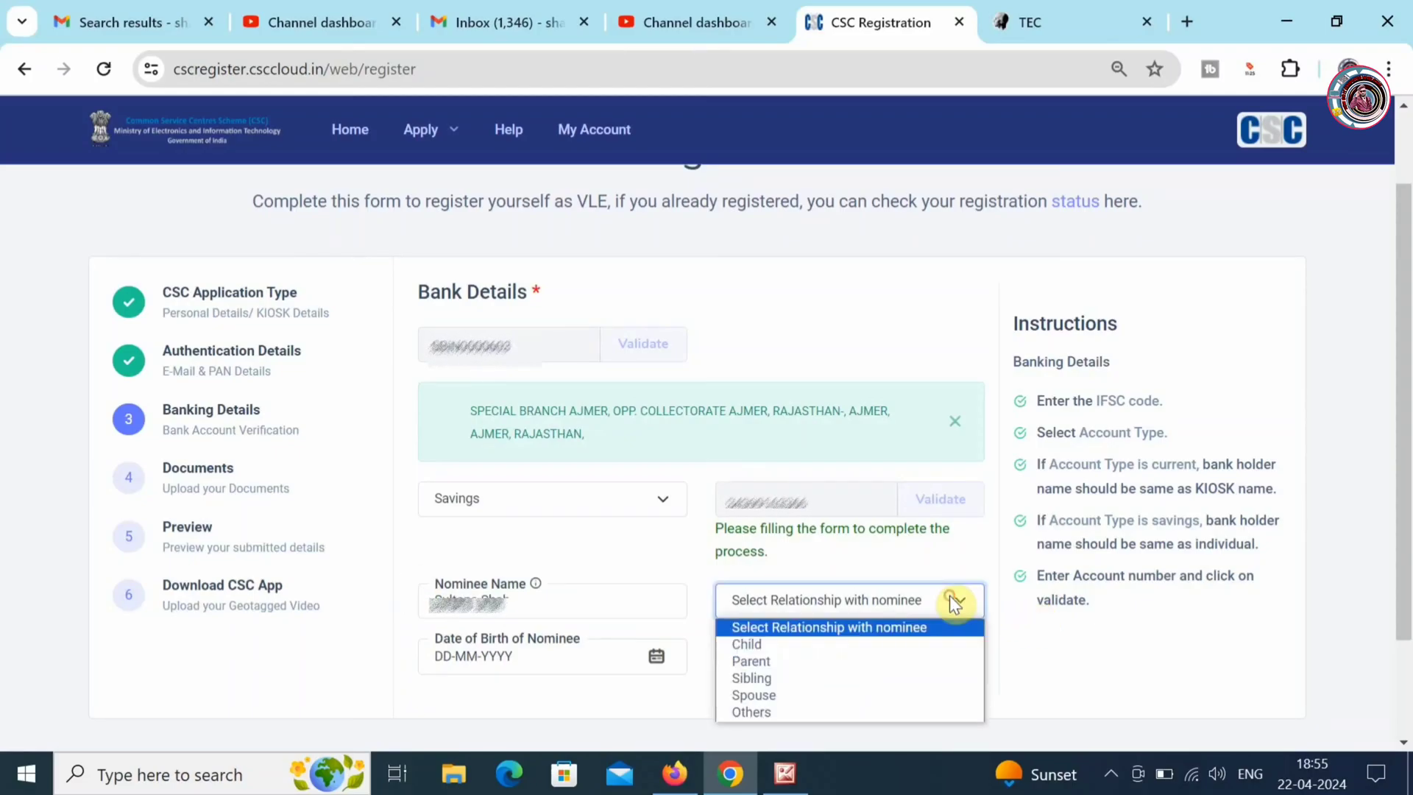
pyautogui.click(846, 694)
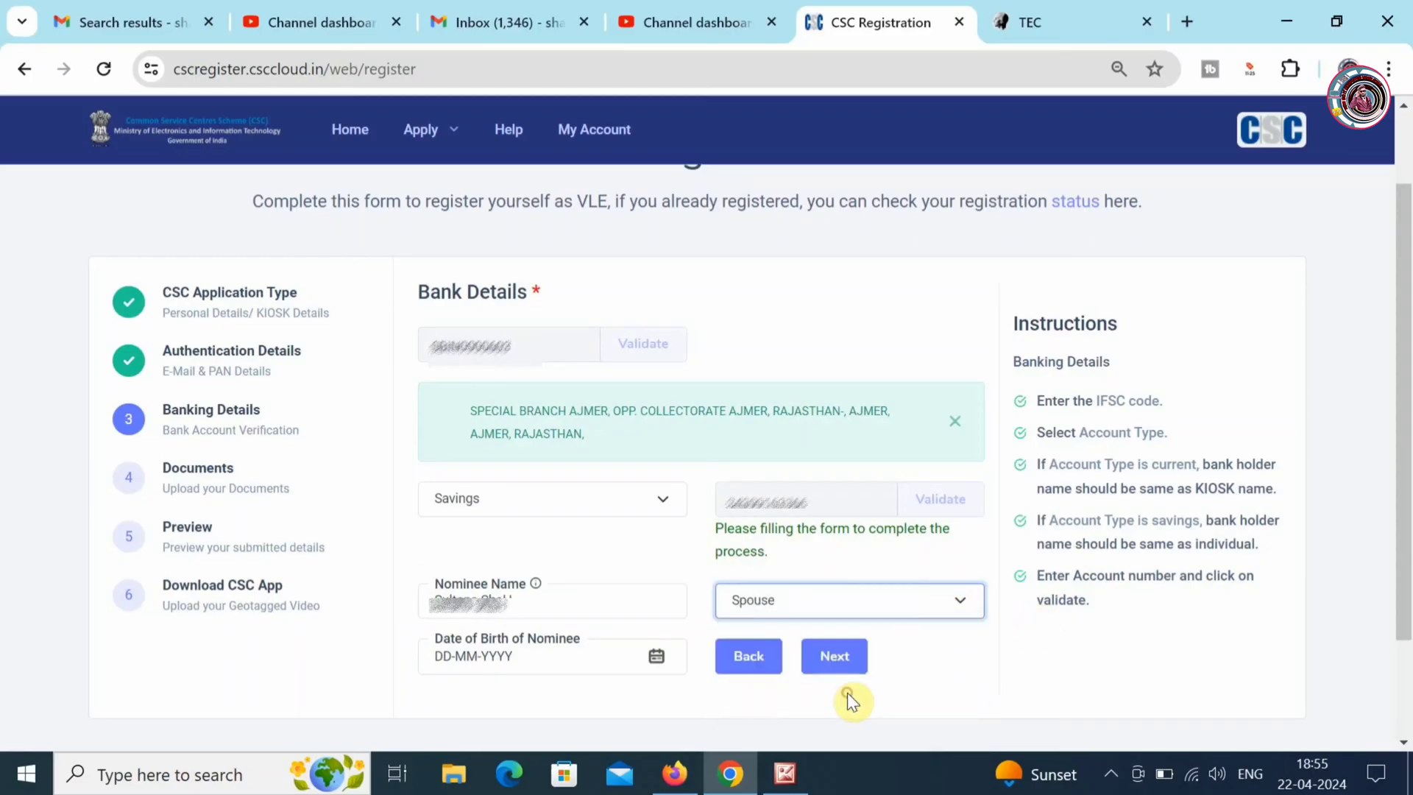
# Pick the nominee's date of birth from the calendar and continue to the Documents step
pyautogui.click(658, 656)
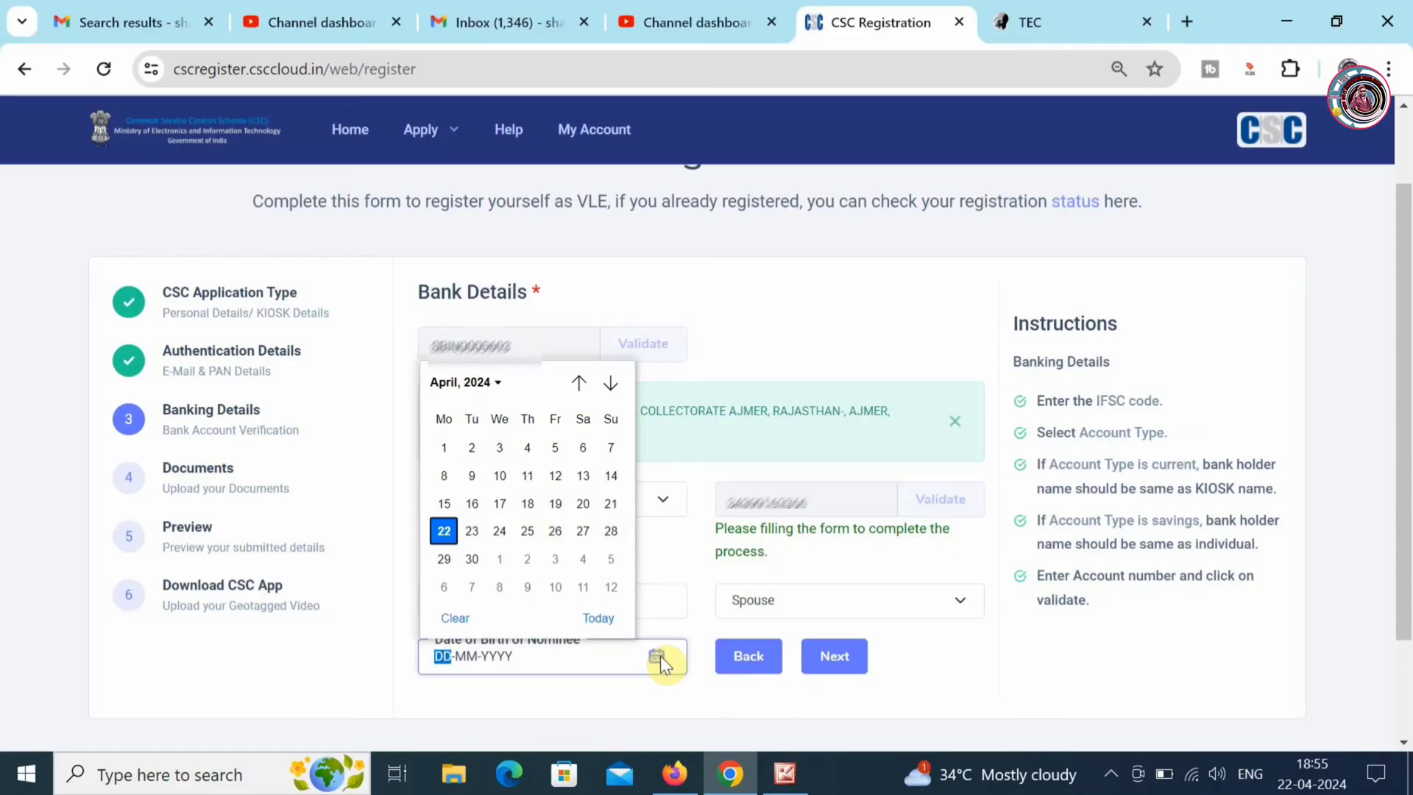
pyautogui.click(464, 382)
pyautogui.scroll(2, 608, 517)
pyautogui.moveTo(616, 567); pyautogui.dragTo(607, 484)
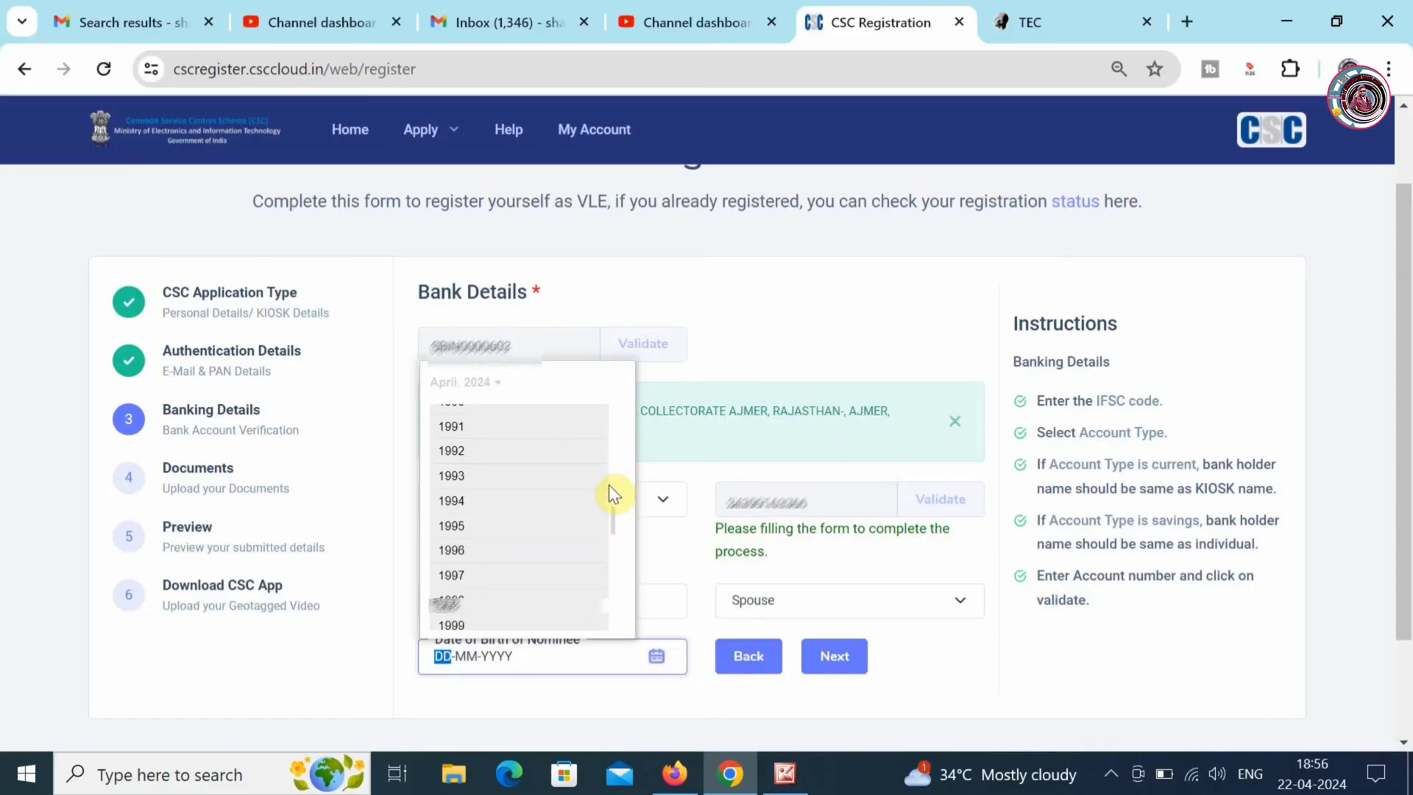
pyautogui.click(470, 425)
pyautogui.click(452, 514)
pyautogui.click(527, 473)
pyautogui.click(837, 648)
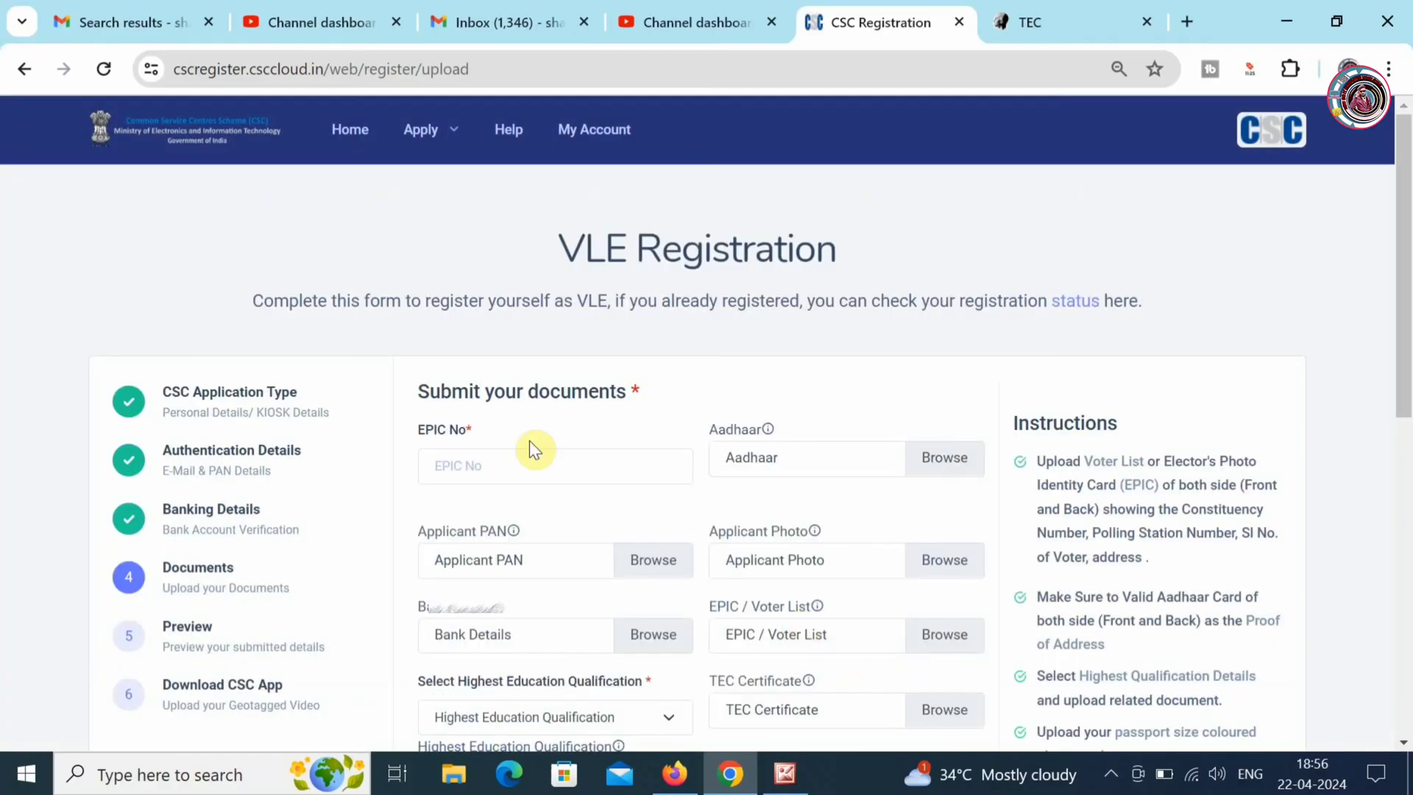
# Enter the applicant's EPIC number in the EPIC No field
pyautogui.click(521, 460)
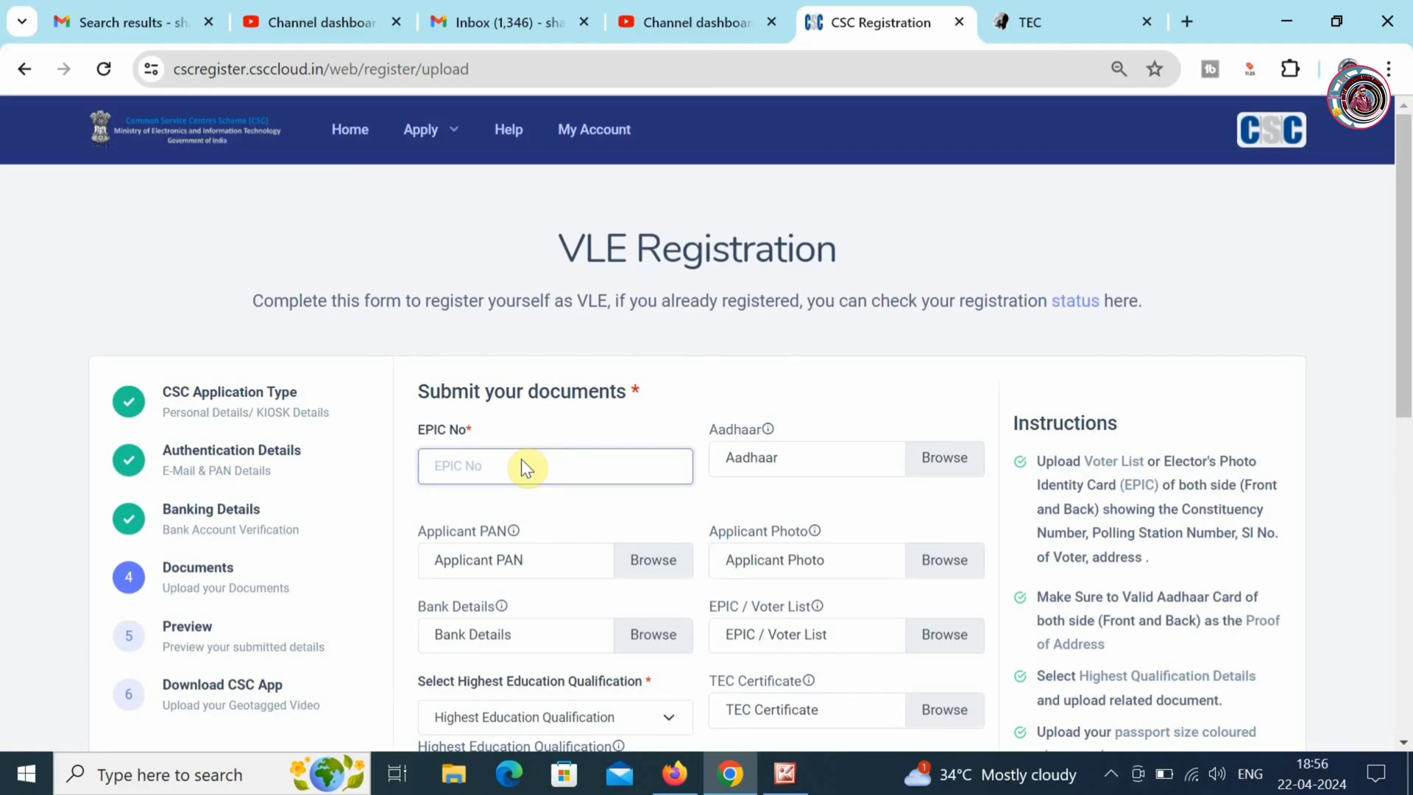
pyautogui.write('XX')
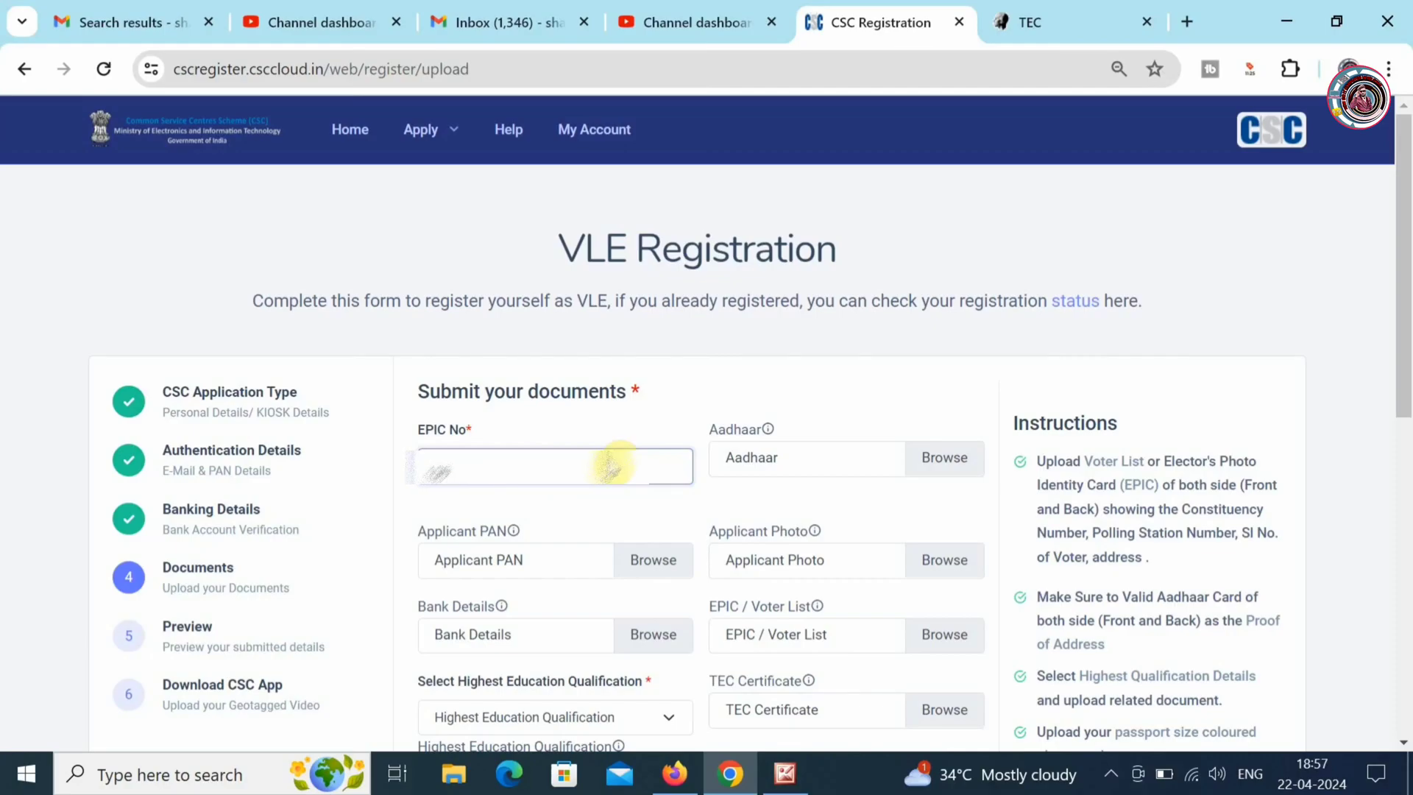
pyautogui.write('XXX')
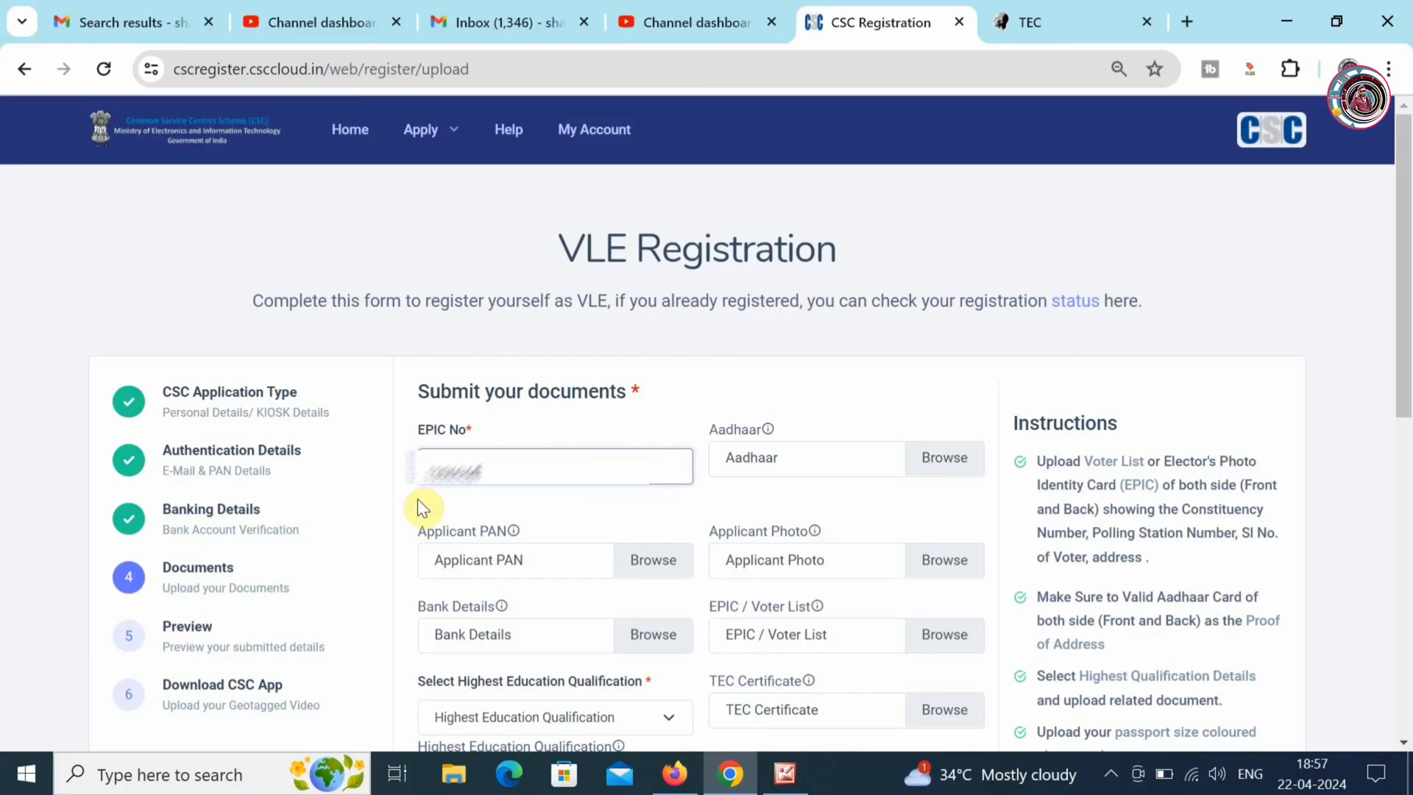
# Upload the Aadhaar document and dismiss the success message
pyautogui.click(959, 456)
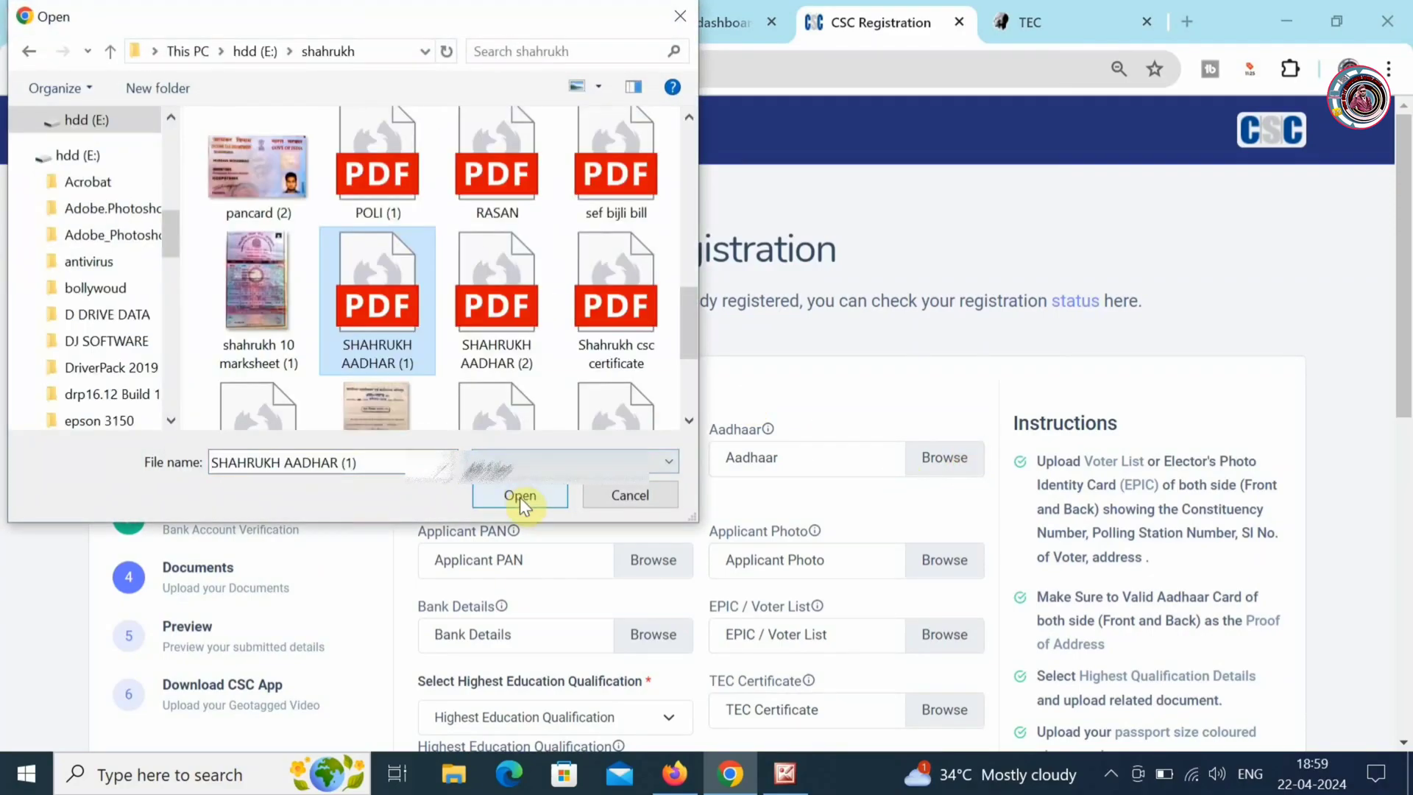
pyautogui.click(519, 496)
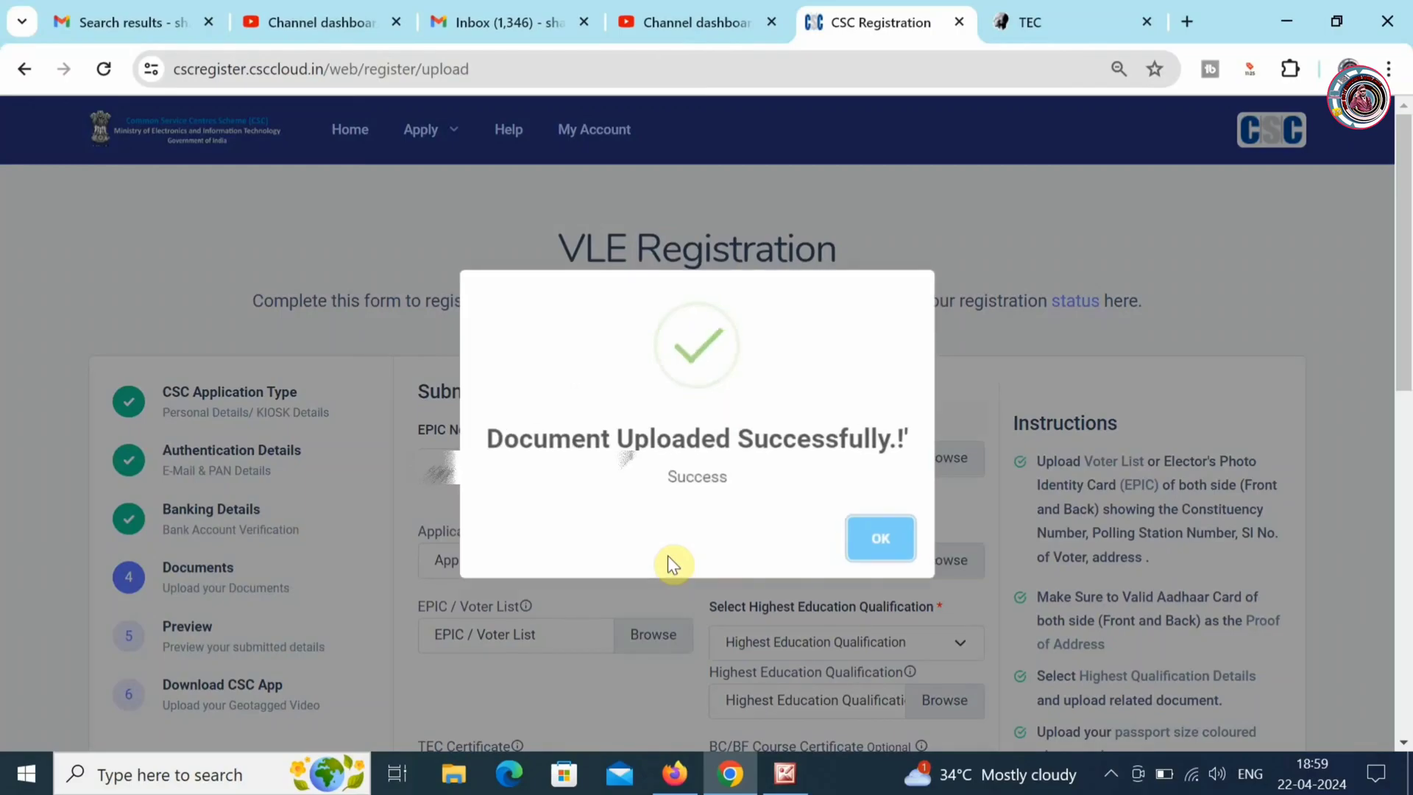
pyautogui.click(885, 549)
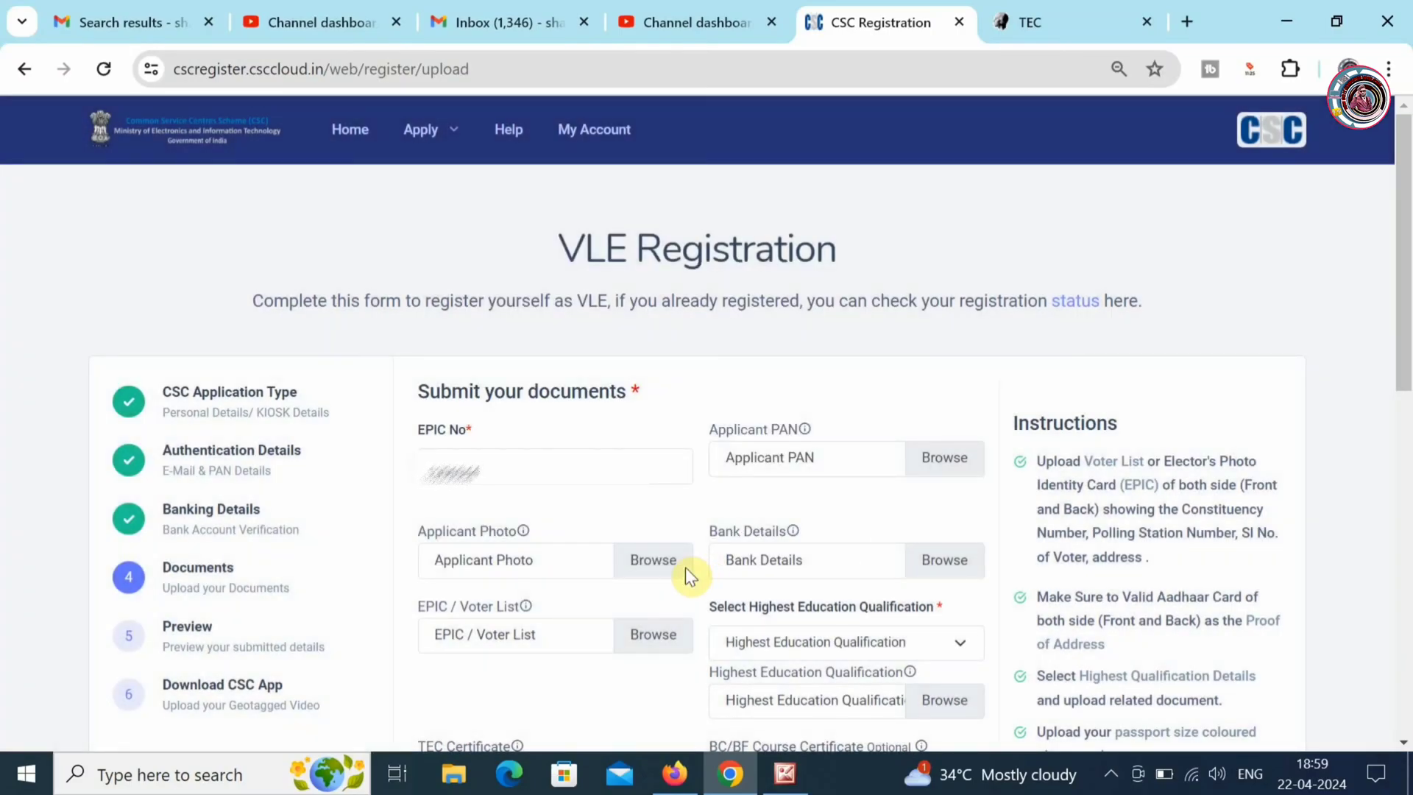
# Upload the applicant's photo image IMG_20180916_173415 and dismiss the success message
pyautogui.click(665, 560)
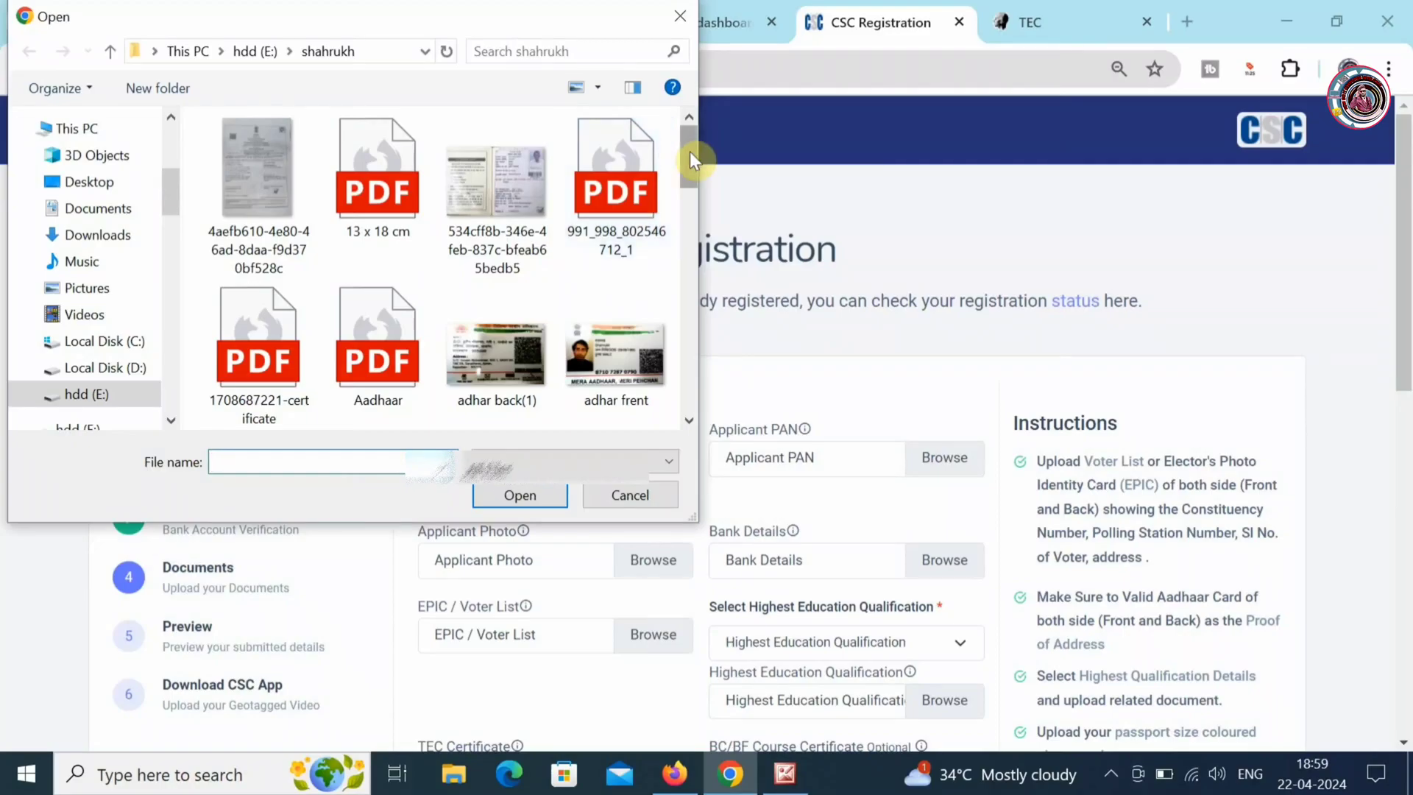
pyautogui.moveTo(690, 152); pyautogui.dragTo(691, 214)
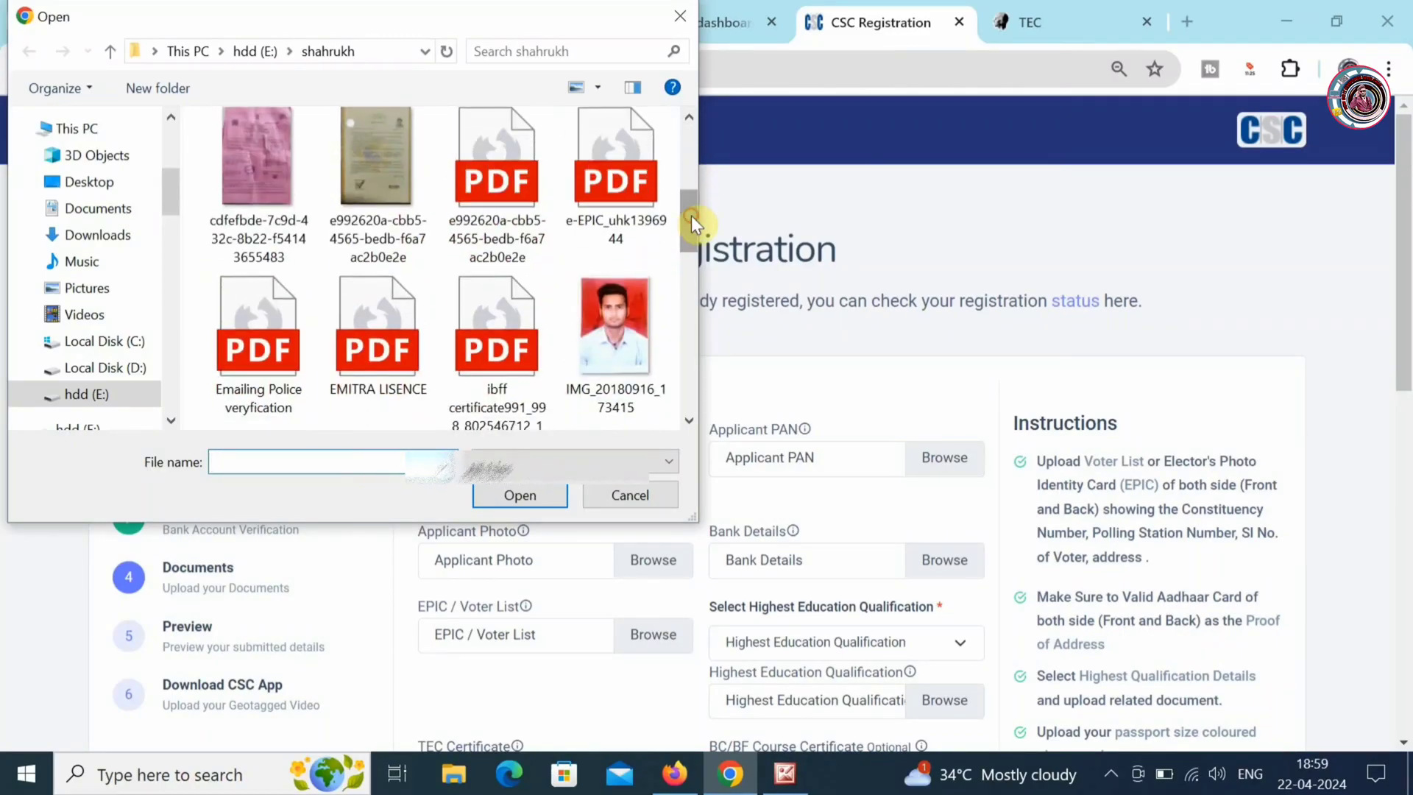
pyautogui.click(653, 305)
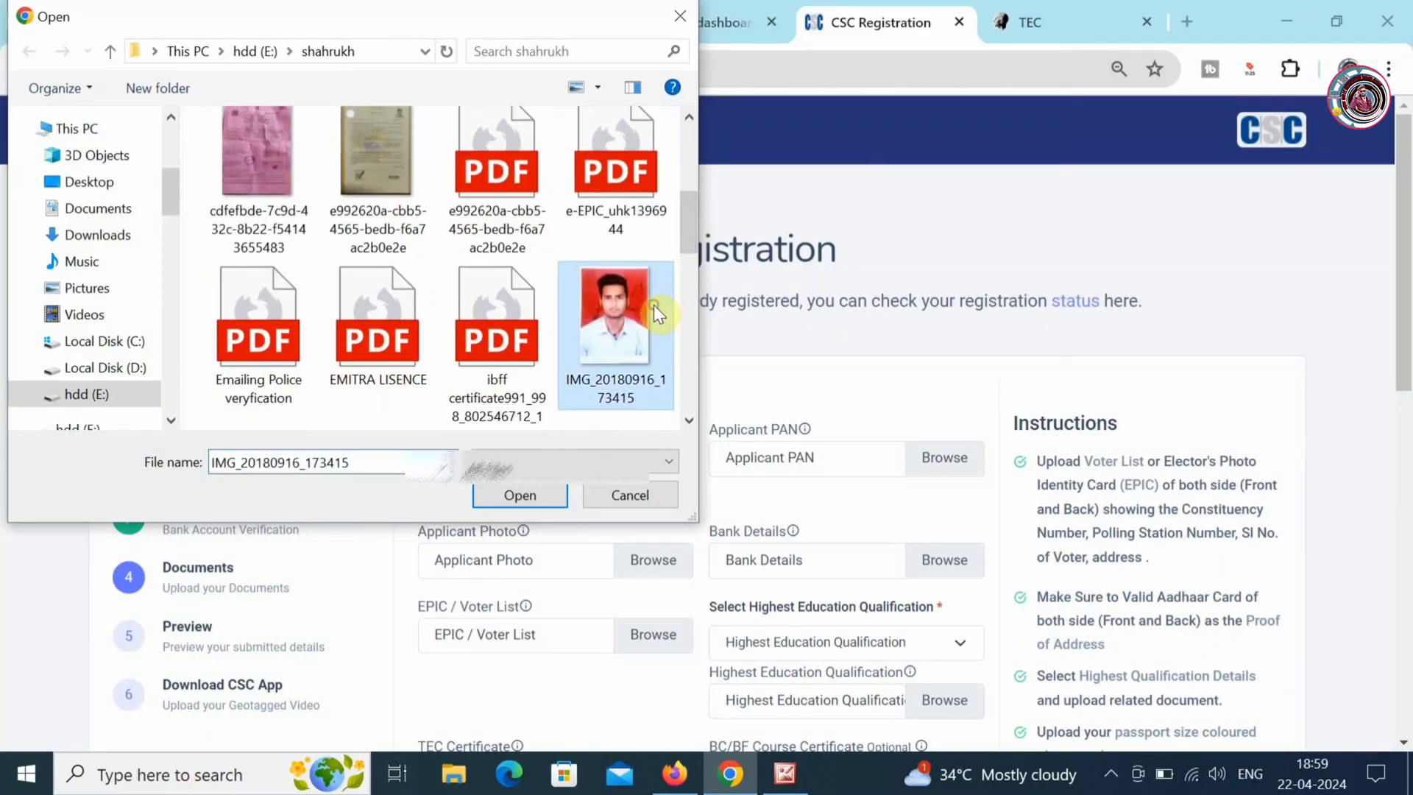
pyautogui.click(546, 494)
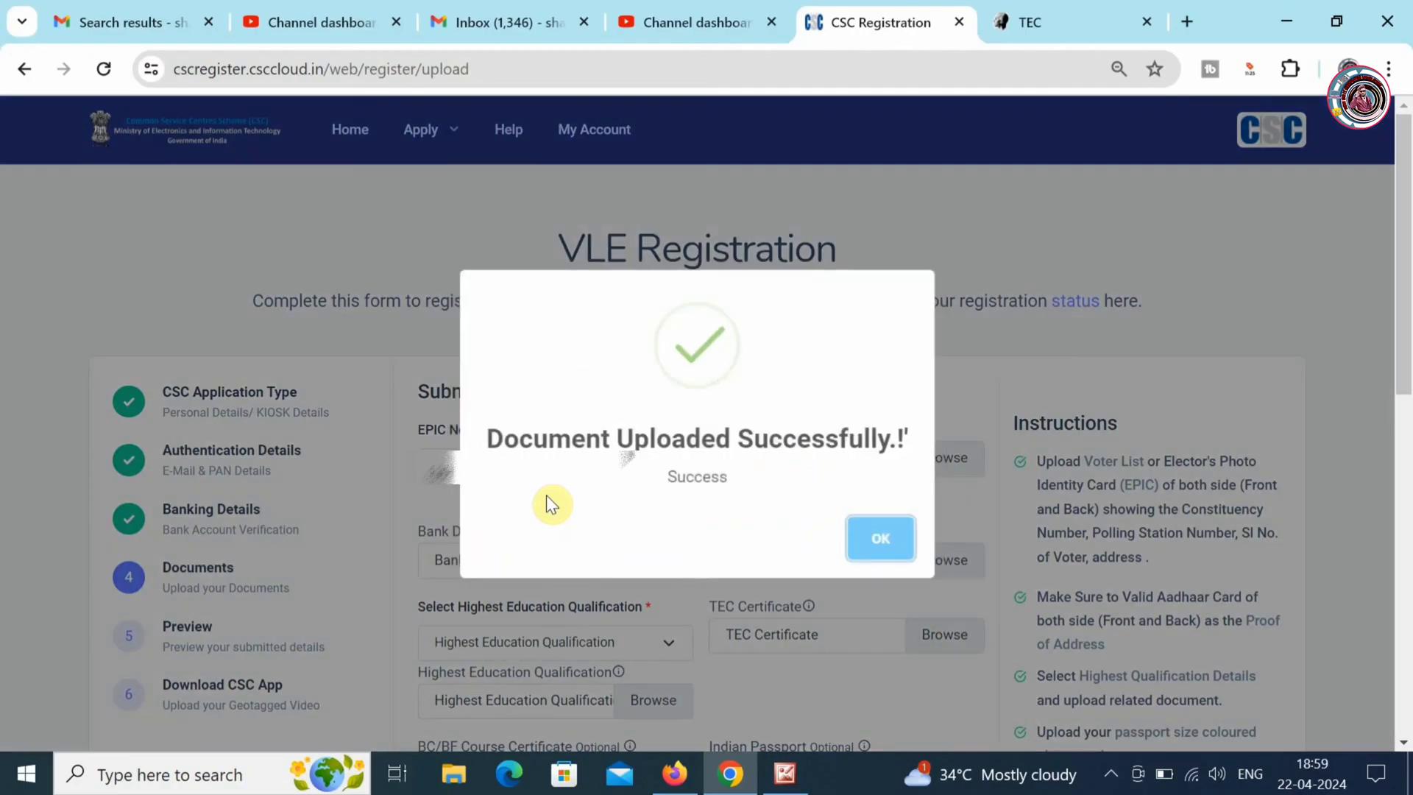
pyautogui.click(881, 536)
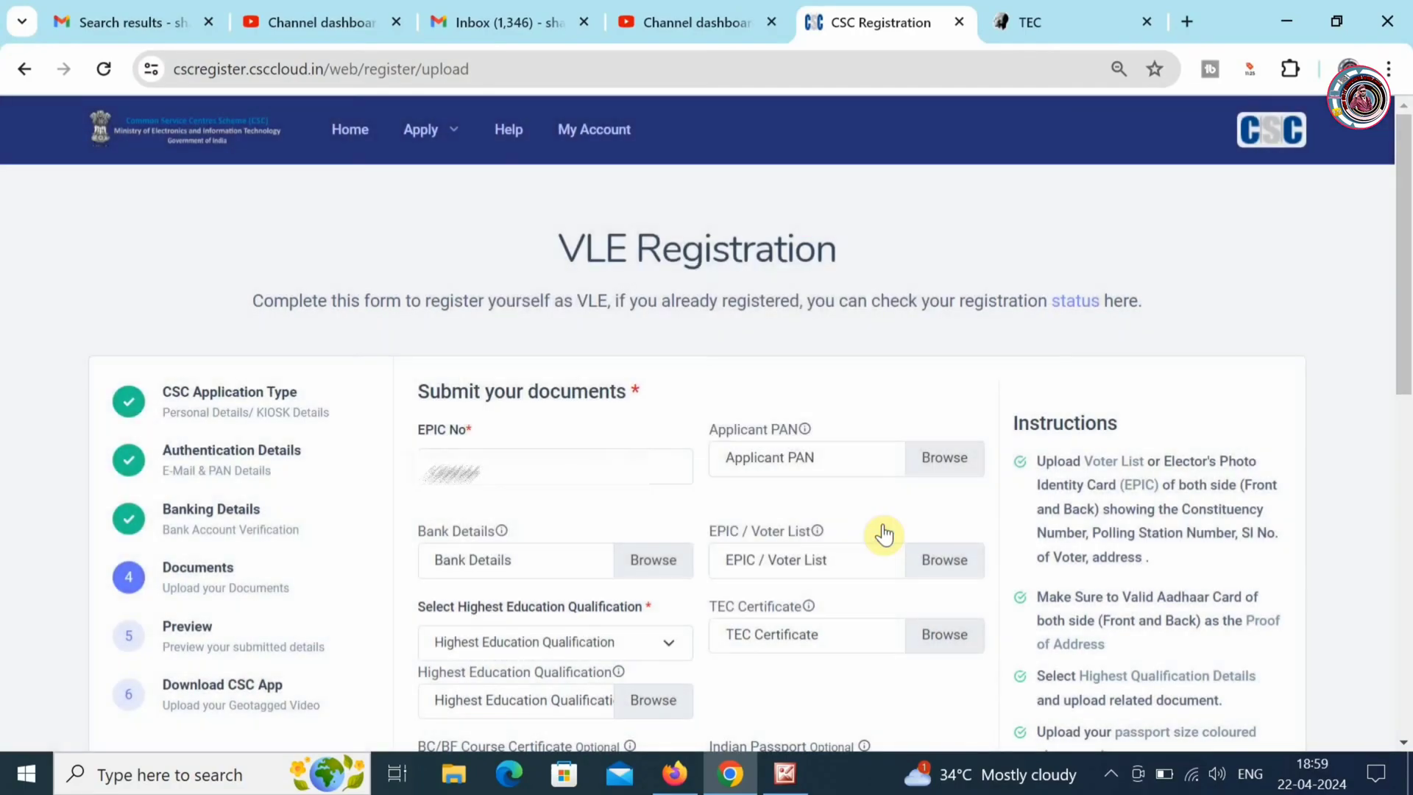
# Upload the e-EPIC PDF as the EPIC / Voter List document and dismiss the success message
pyautogui.click(924, 554)
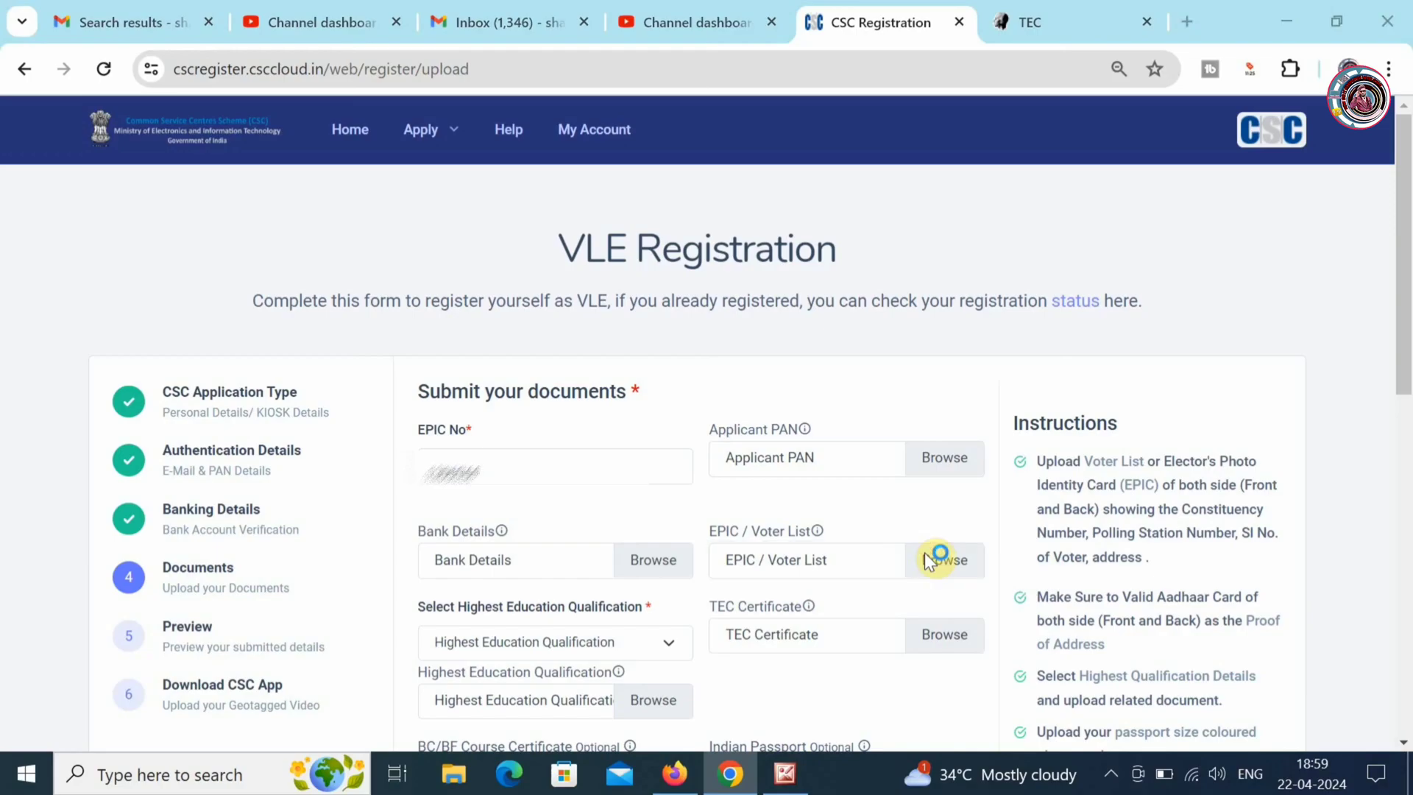
pyautogui.scroll(-3, 622, 221)
pyautogui.click(623, 153)
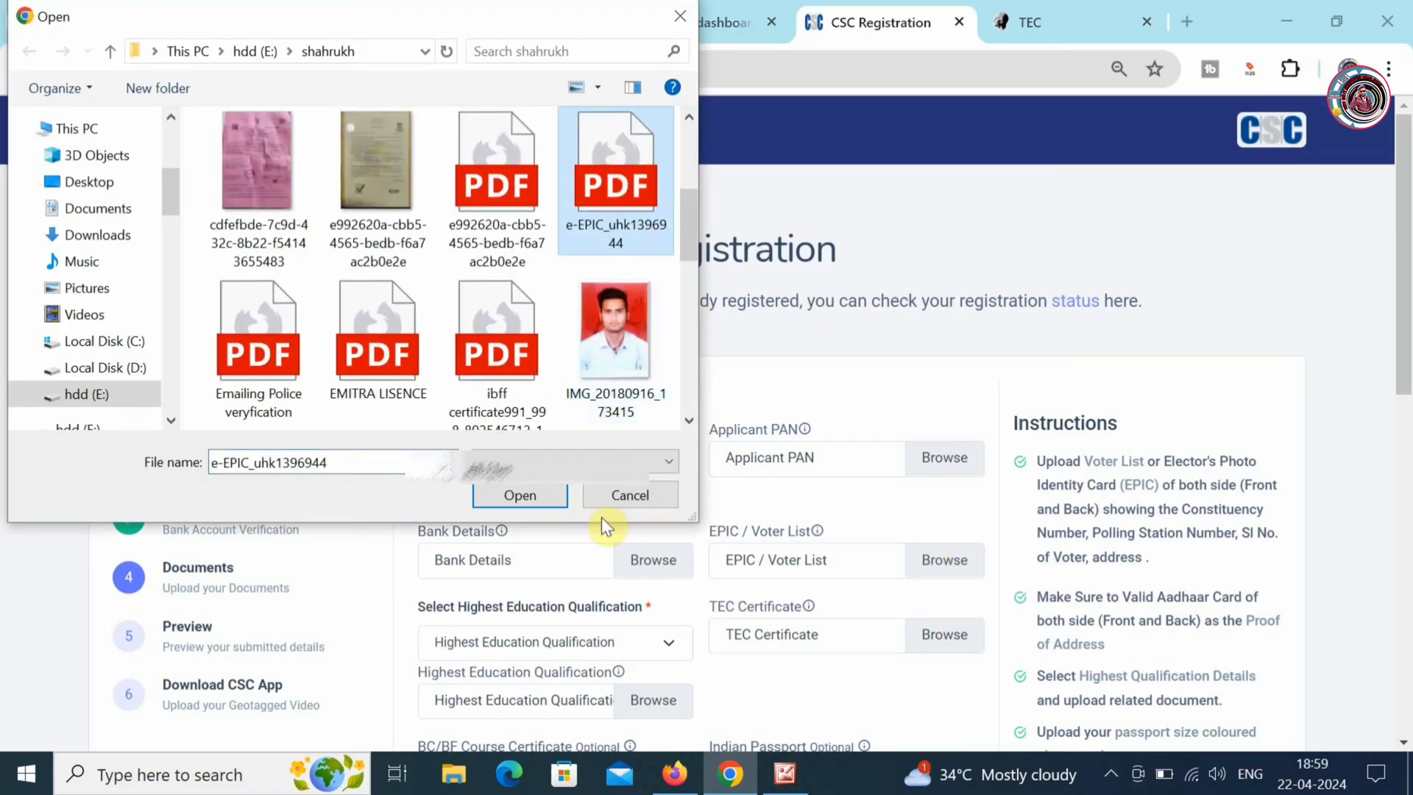
pyautogui.click(551, 497)
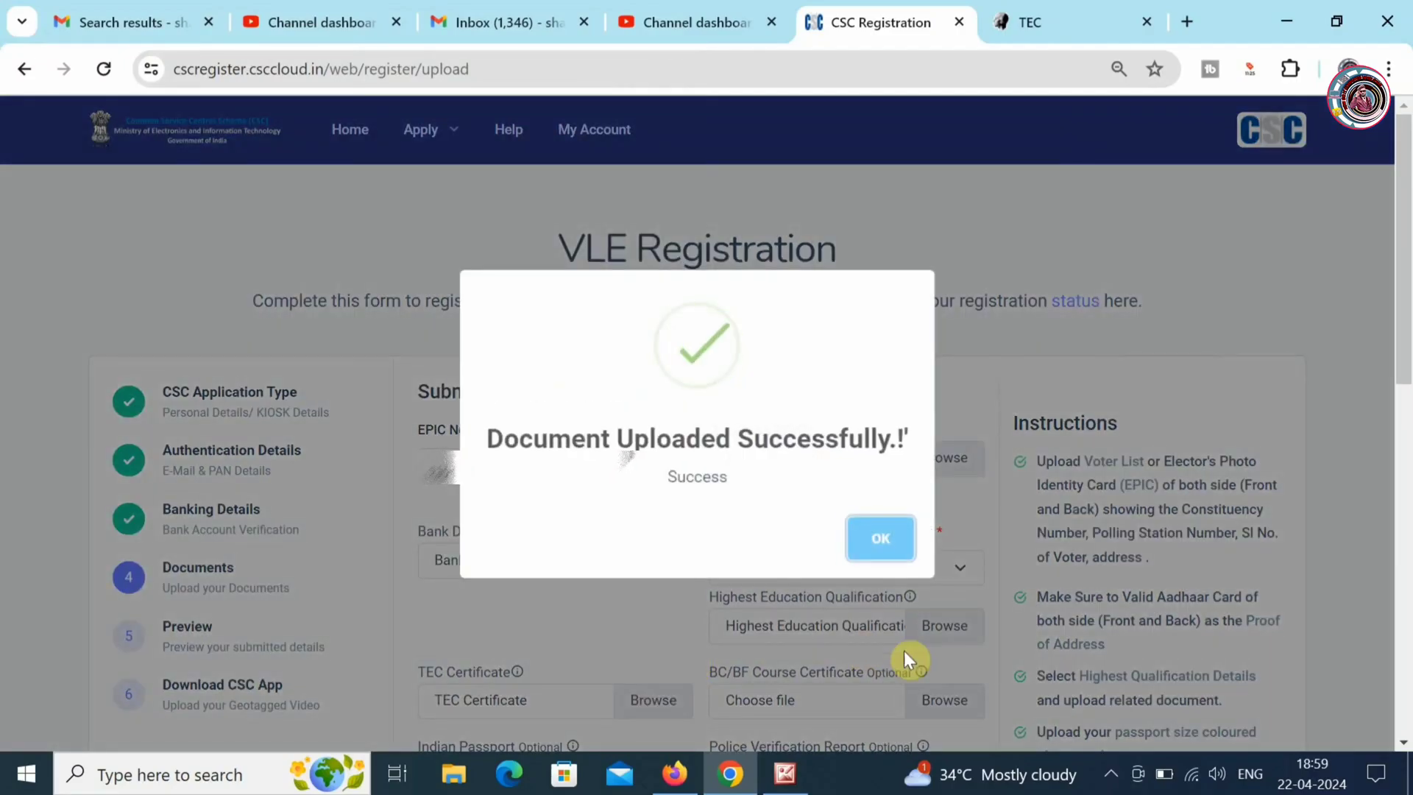
pyautogui.click(858, 546)
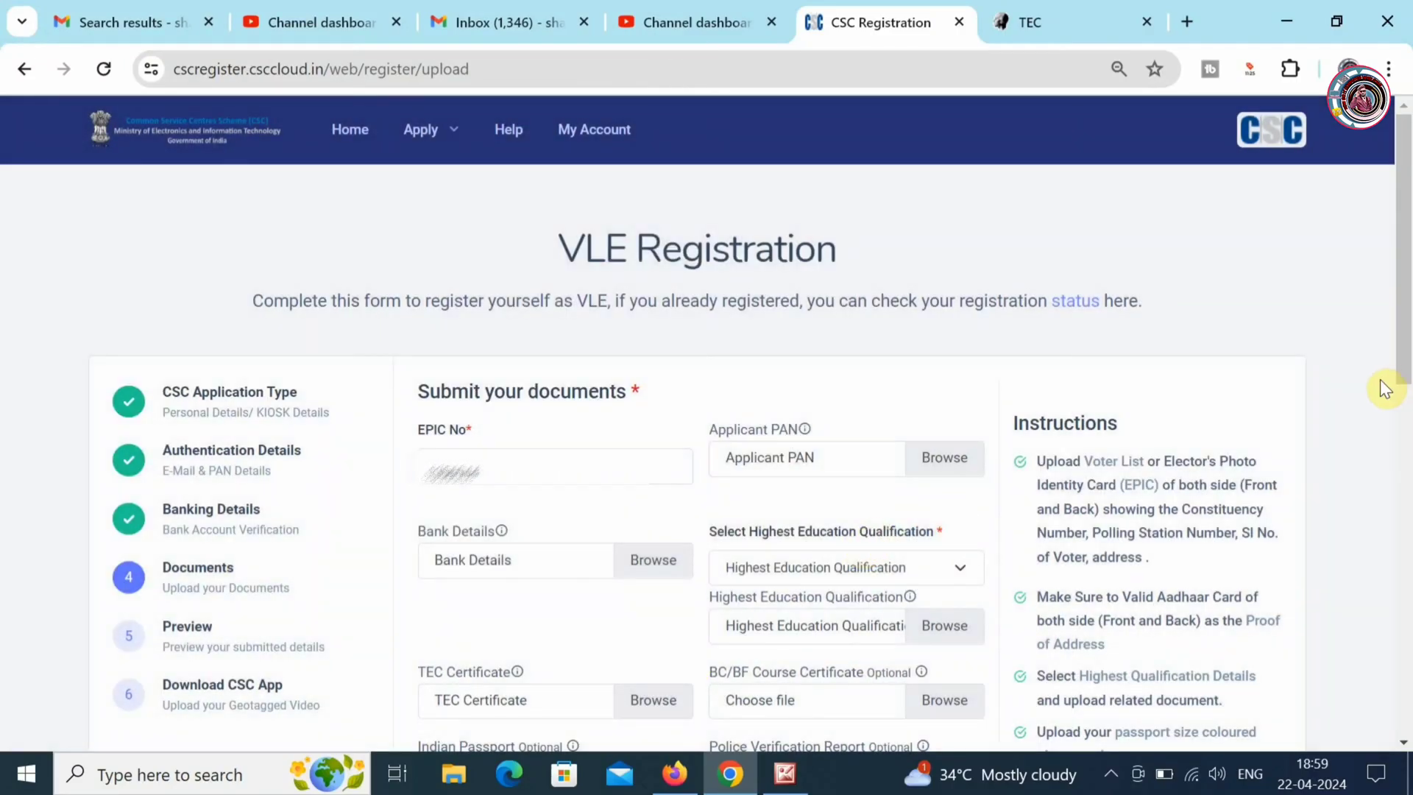
# Set the highest education qualification to 10th
pyautogui.moveTo(1401, 363); pyautogui.dragTo(1398, 370)
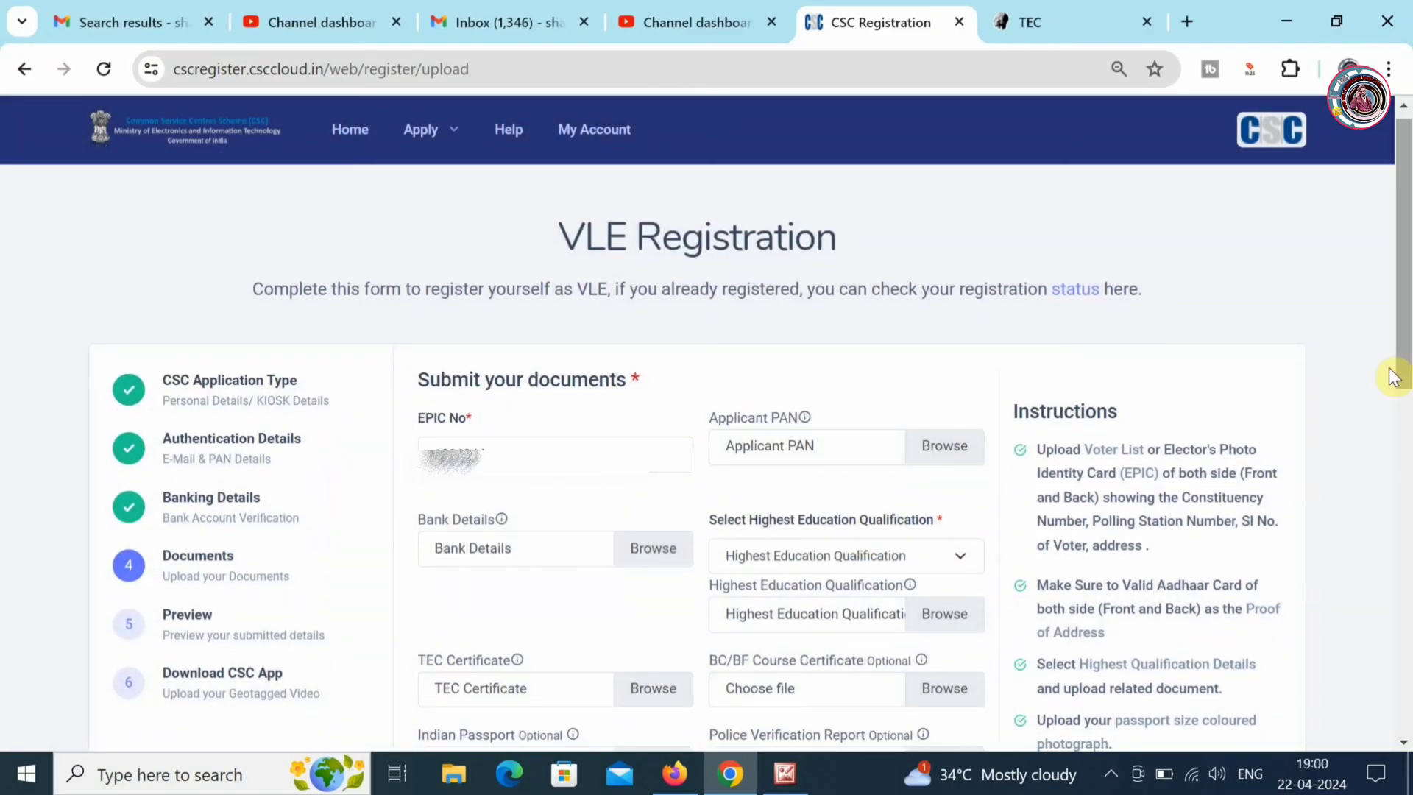
pyautogui.click(967, 554)
pyautogui.click(811, 603)
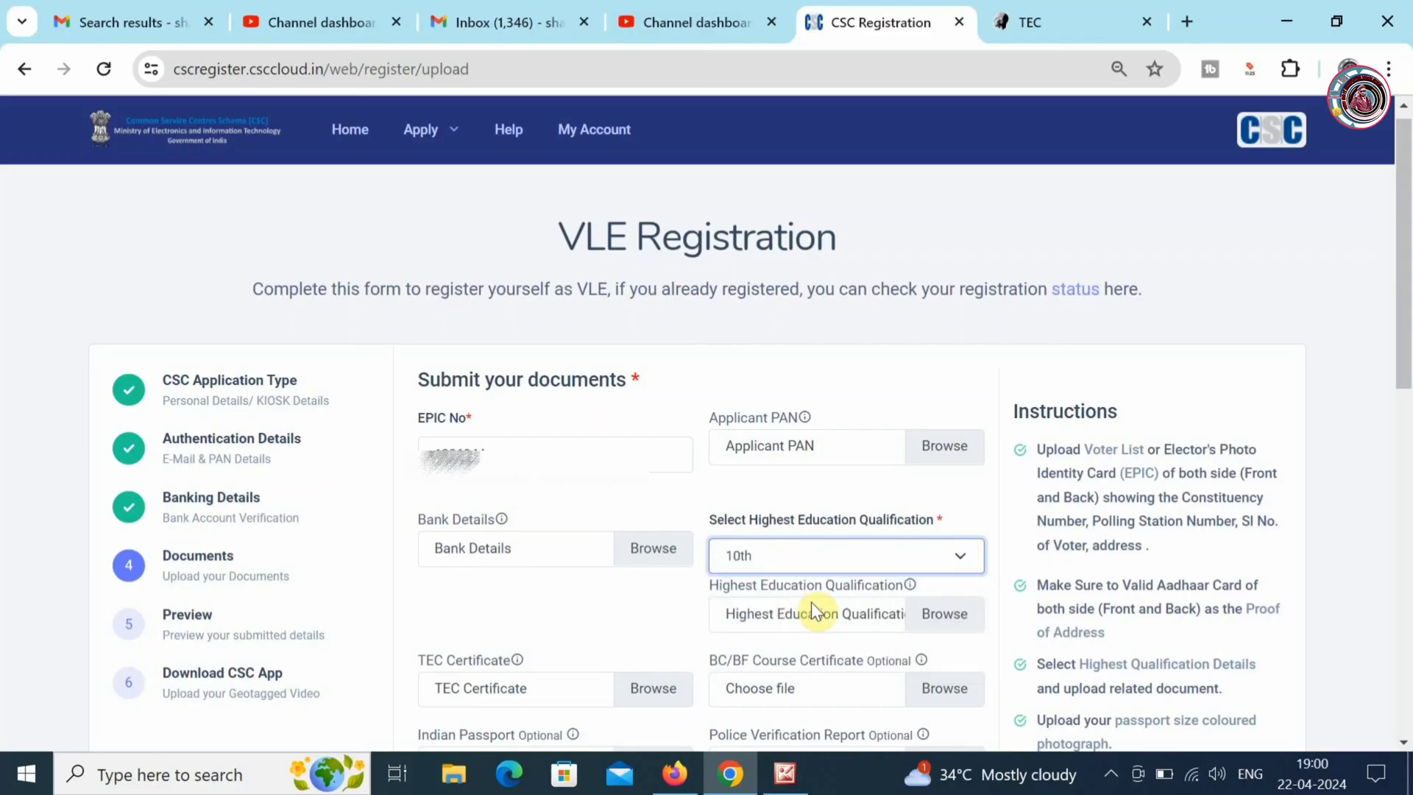
# Upload the 10th marksheet file as the highest education qualification document and dismiss the success message
pyautogui.click(940, 606)
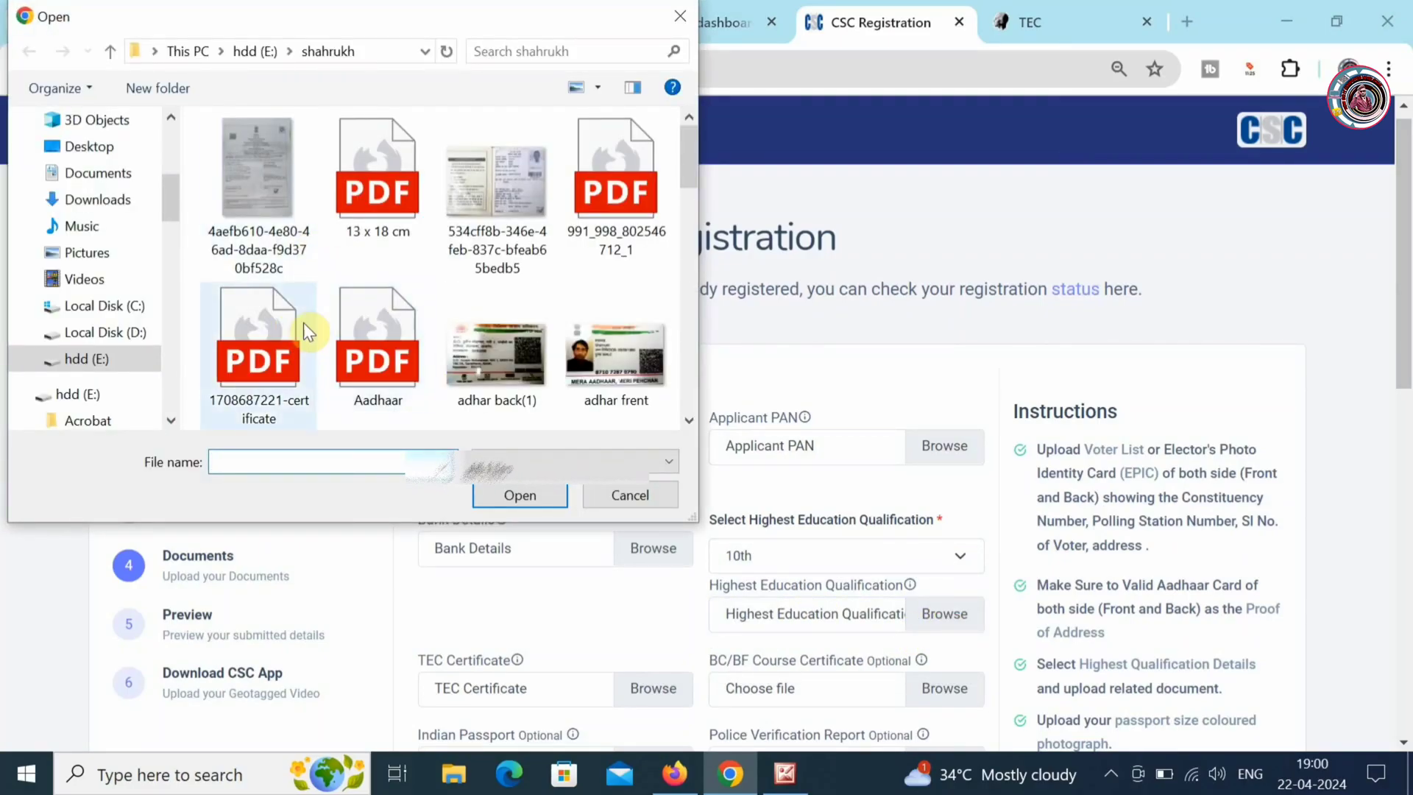
pyautogui.scroll(-10, 434, 252)
pyautogui.click(295, 190)
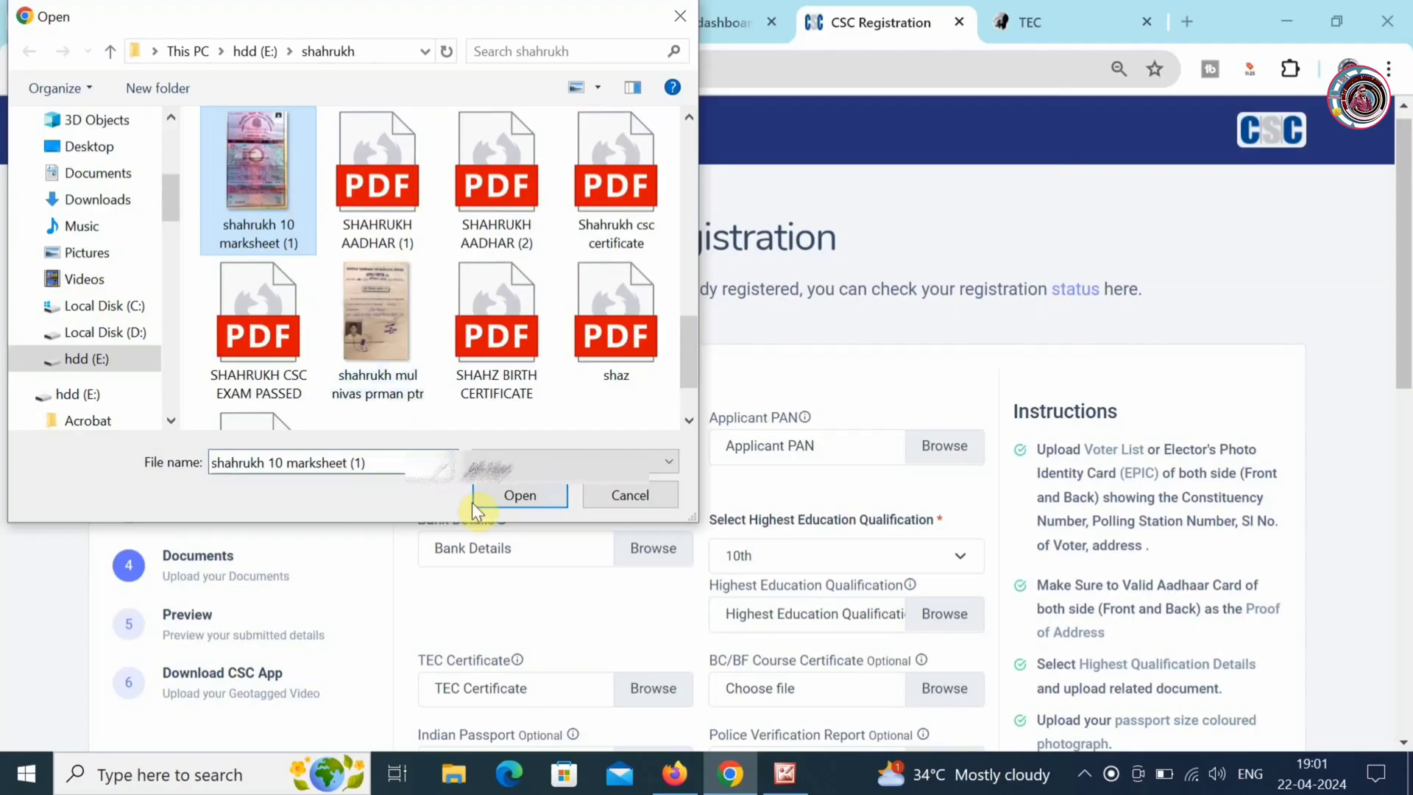
pyautogui.click(514, 490)
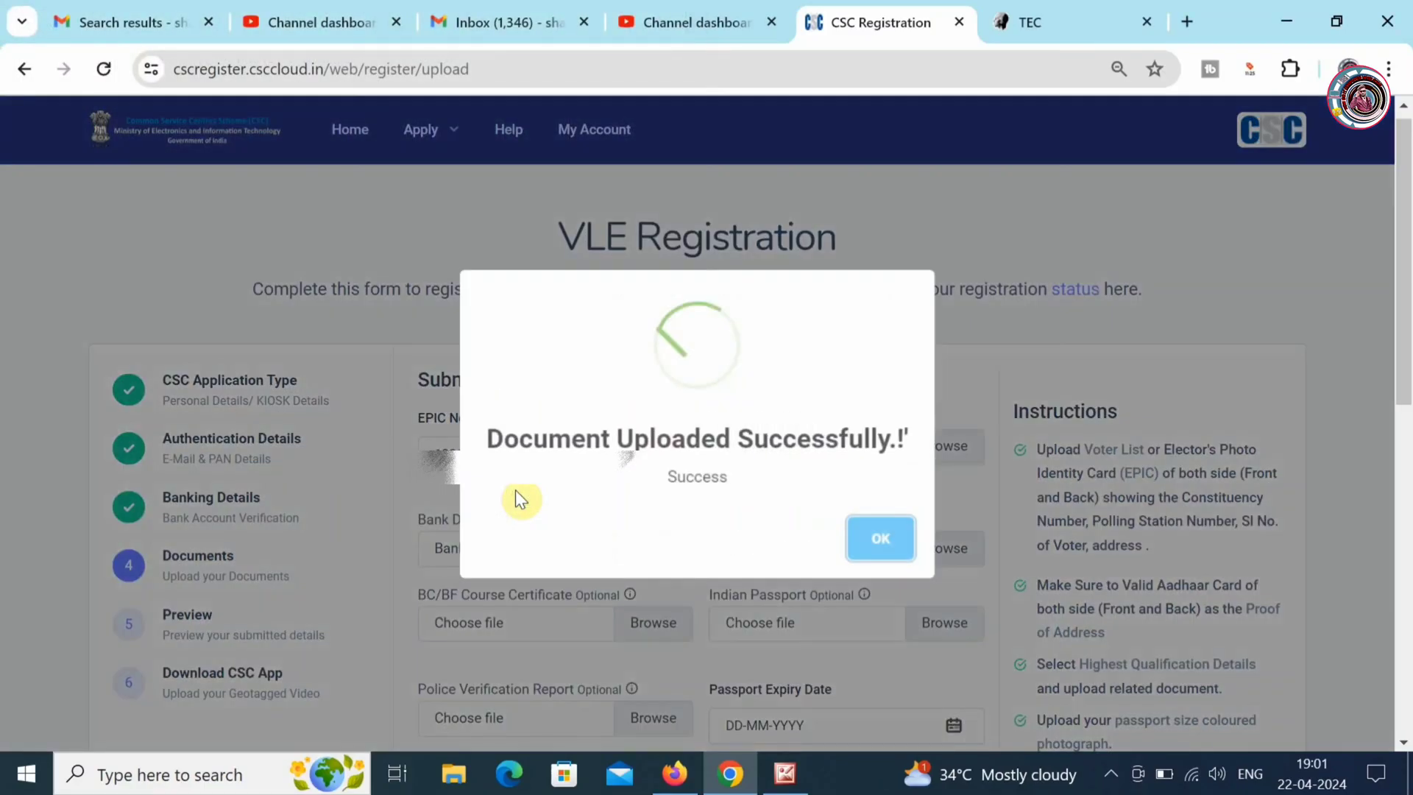
pyautogui.click(874, 544)
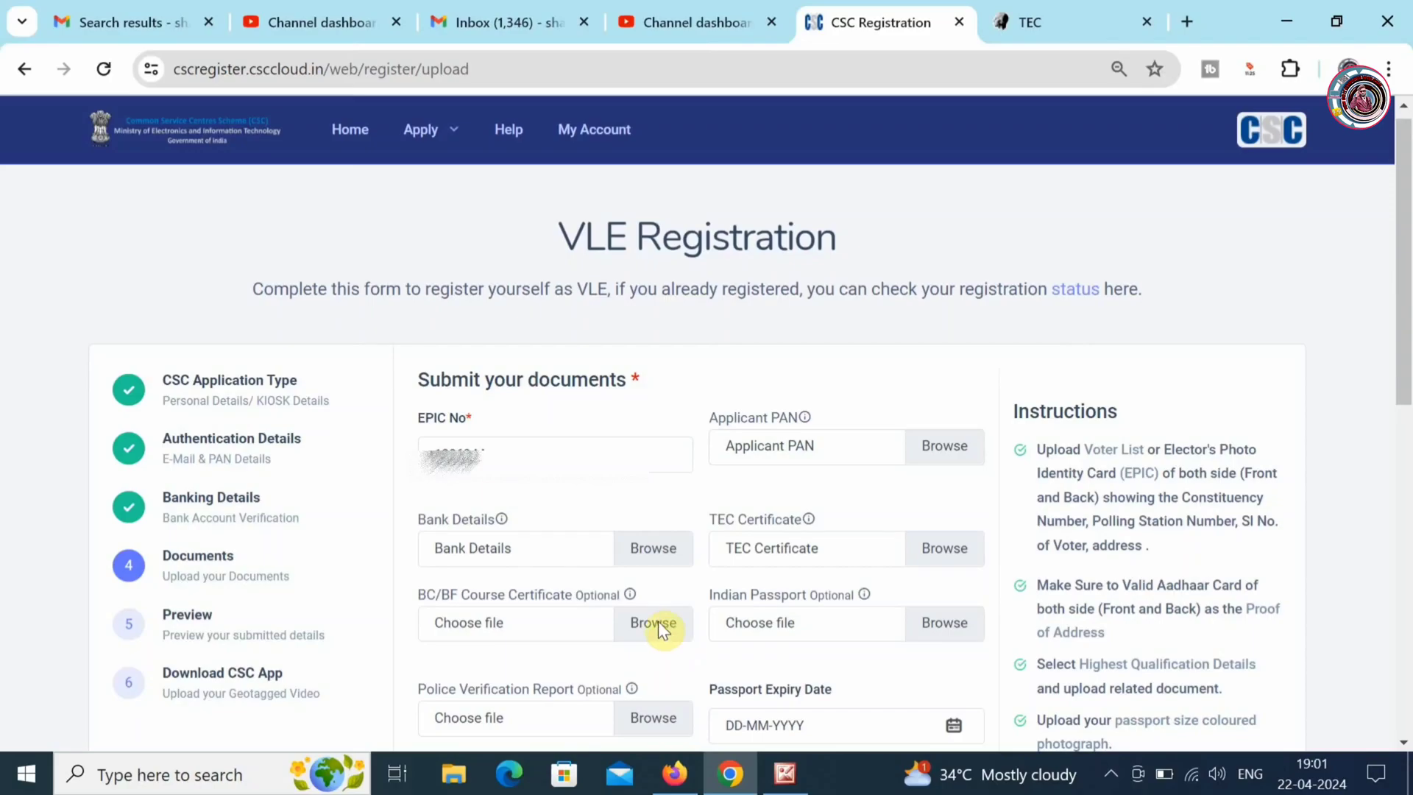
# Upload the applicant PAN document and dismiss the success message
pyautogui.click(628, 548)
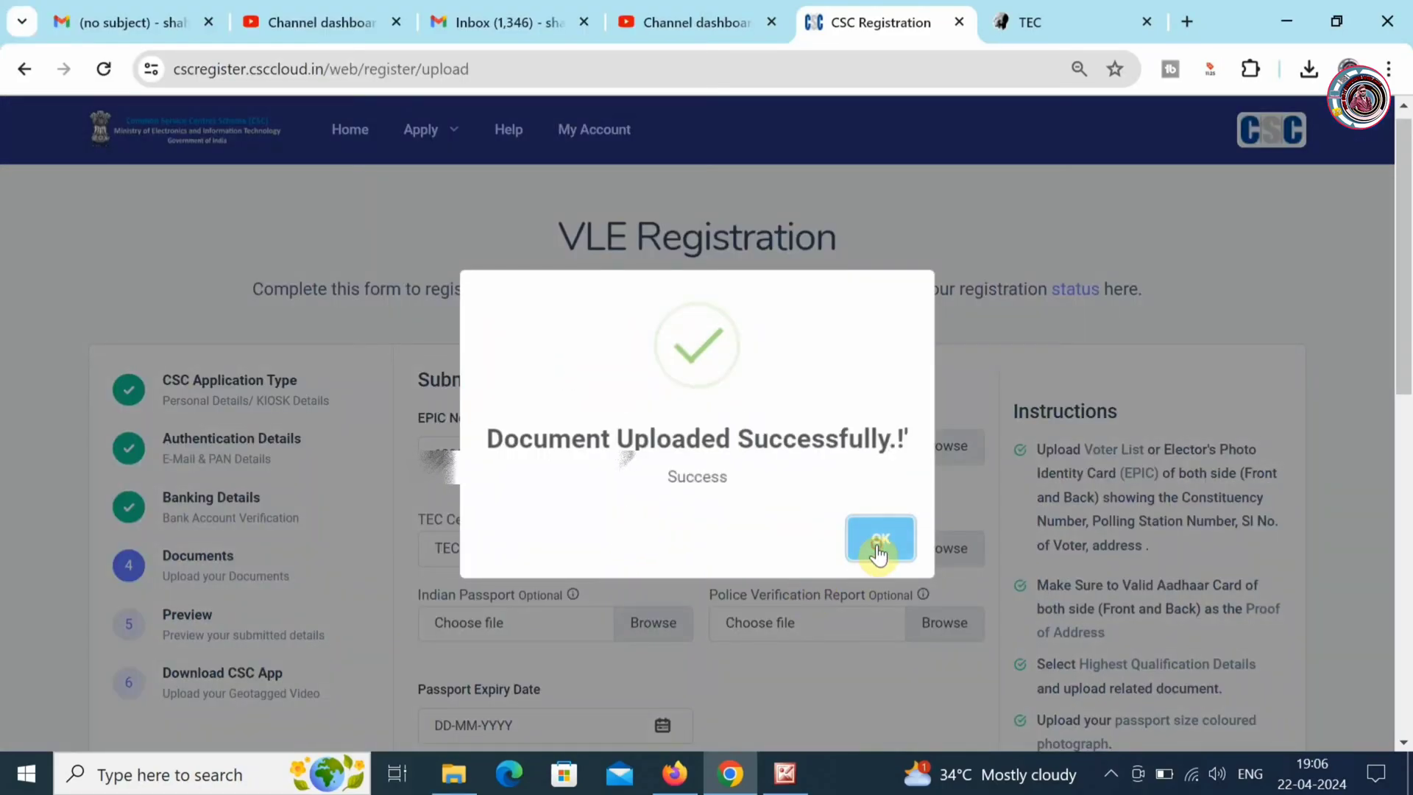
pyautogui.click(876, 546)
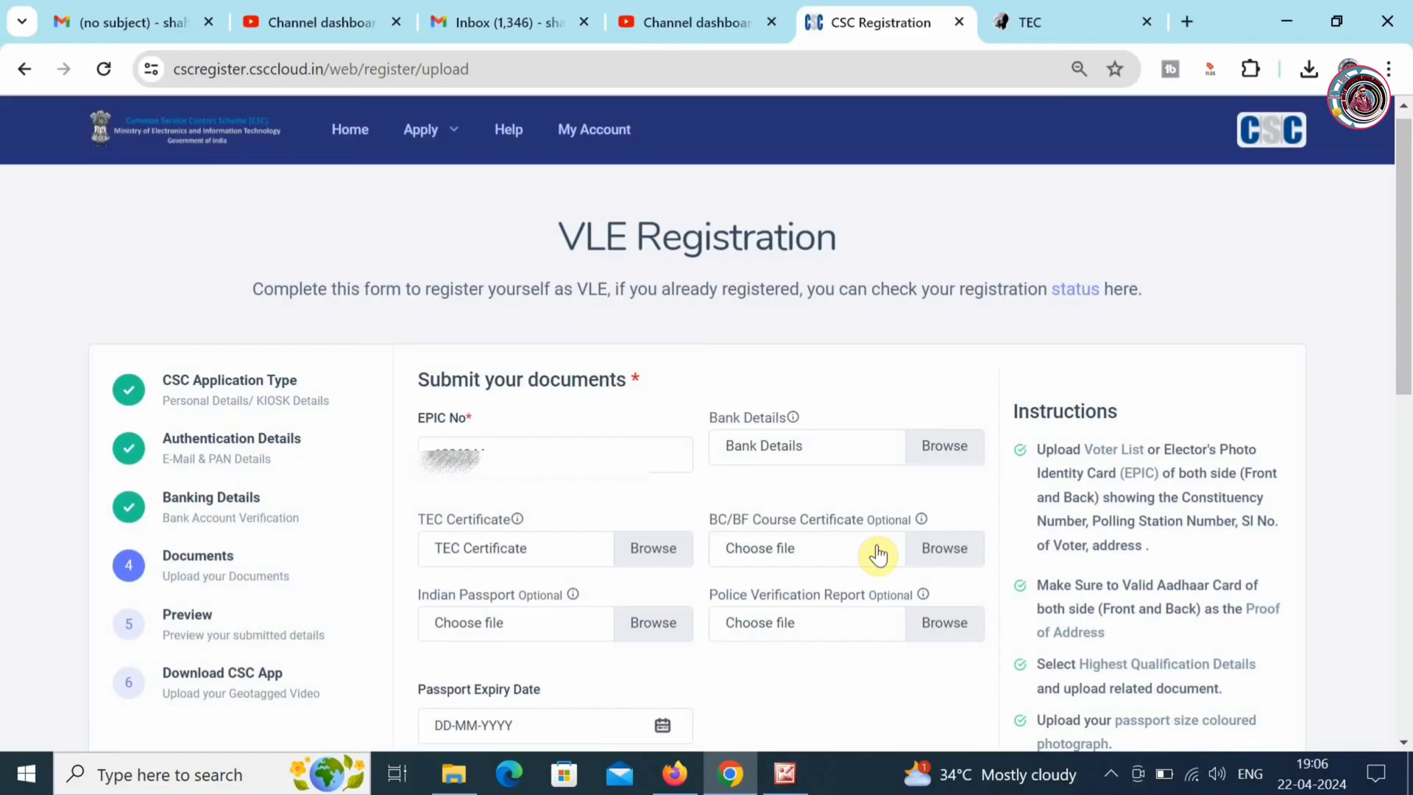
# Upload the image 20240422_190249 (1) from Downloads as the Bank Details document and dismiss the success message
pyautogui.click(952, 443)
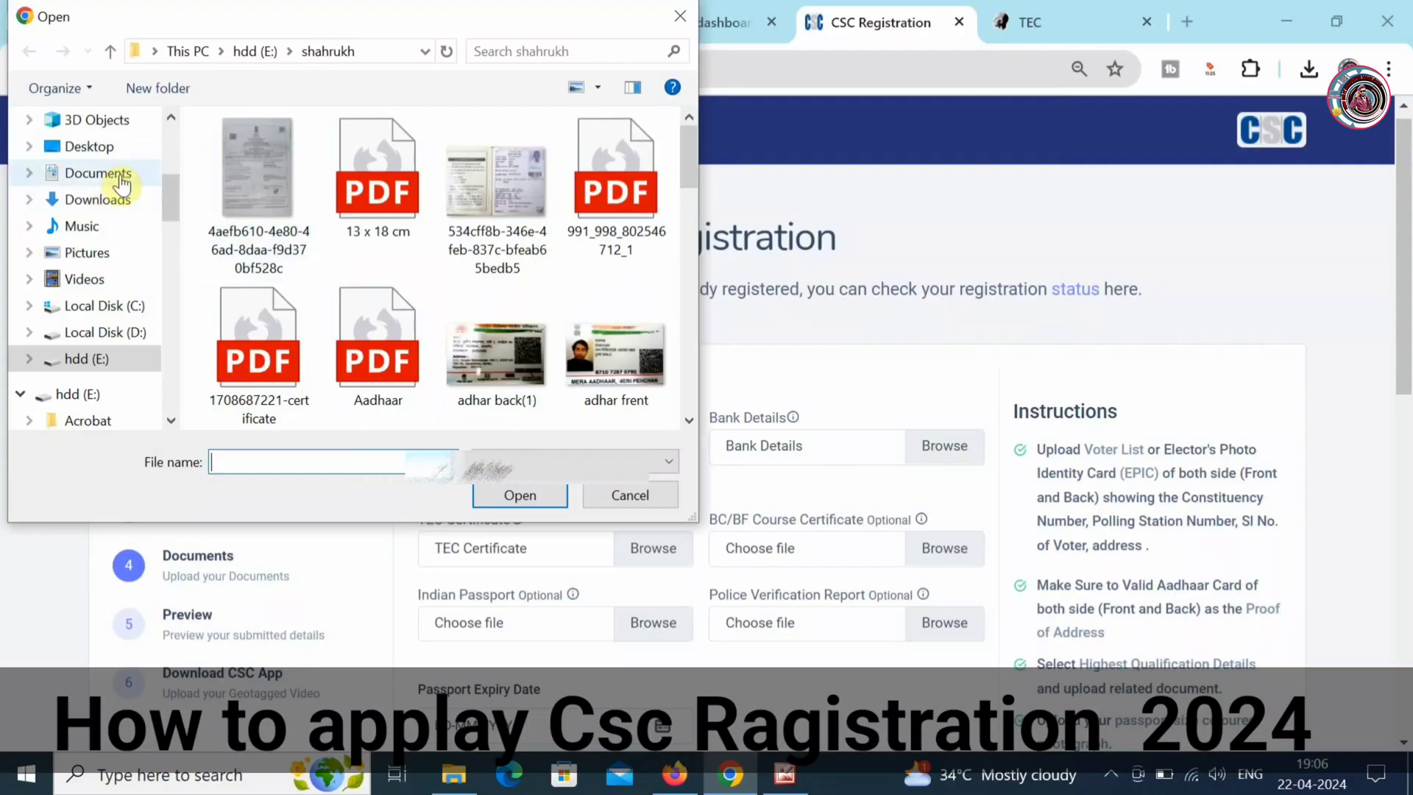
pyautogui.click(117, 197)
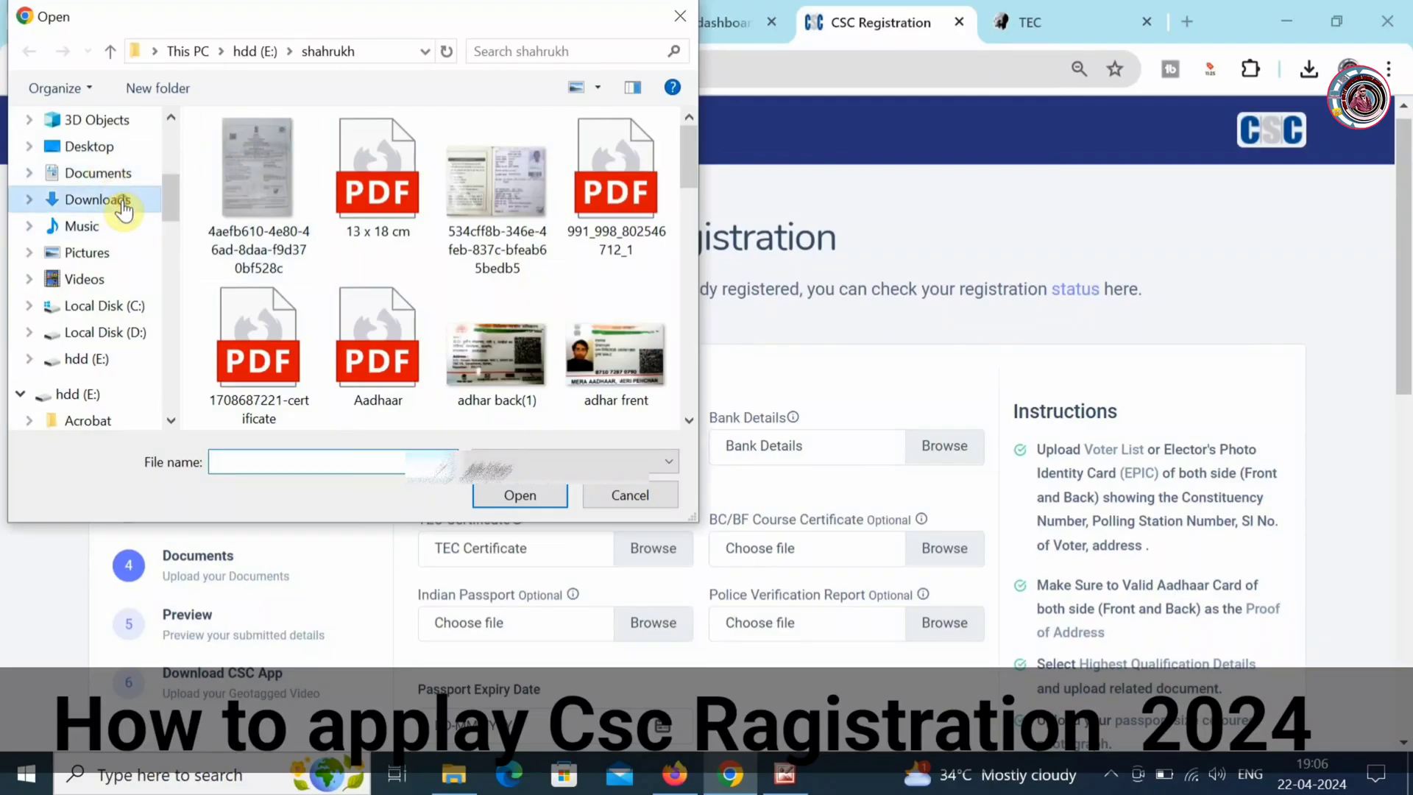
pyautogui.click(234, 215)
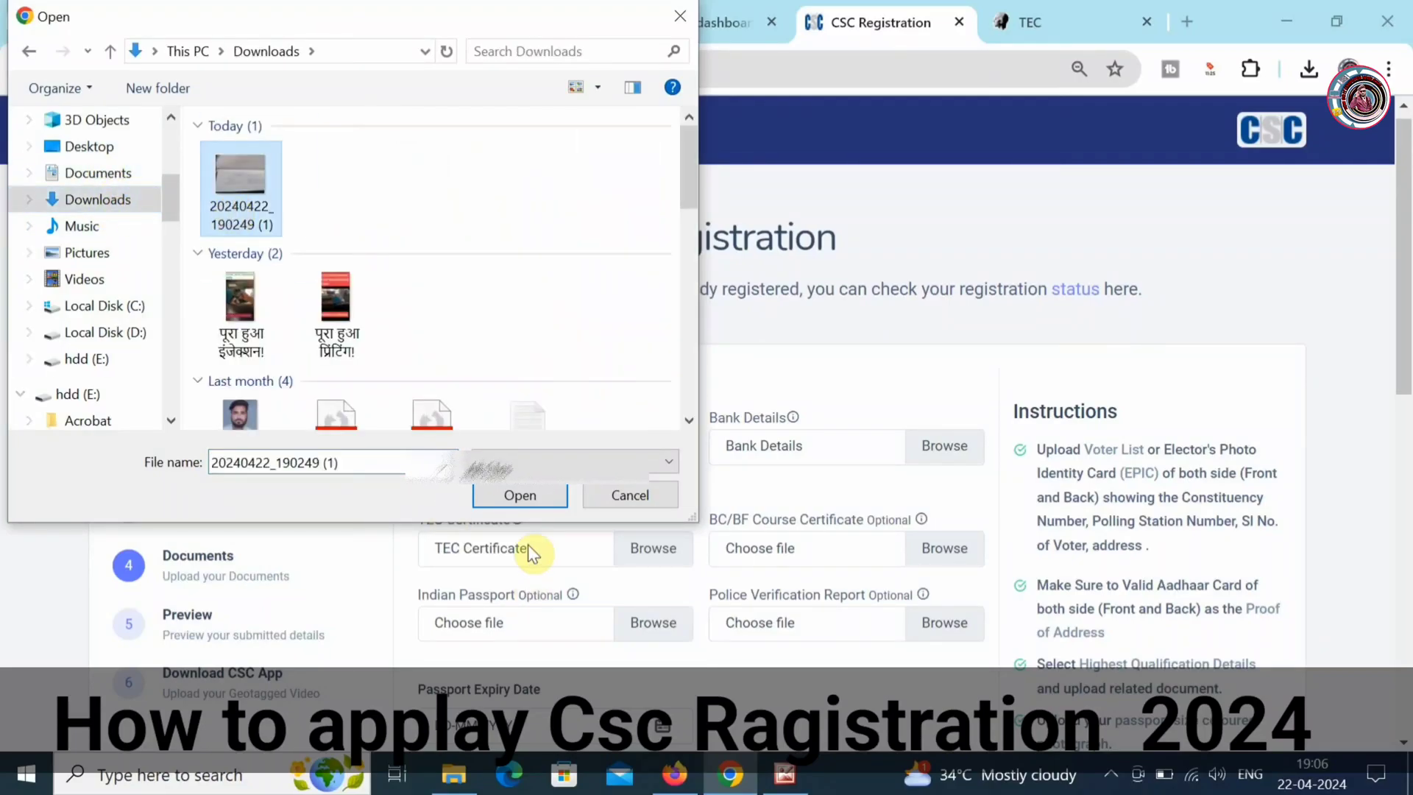
pyautogui.click(520, 494)
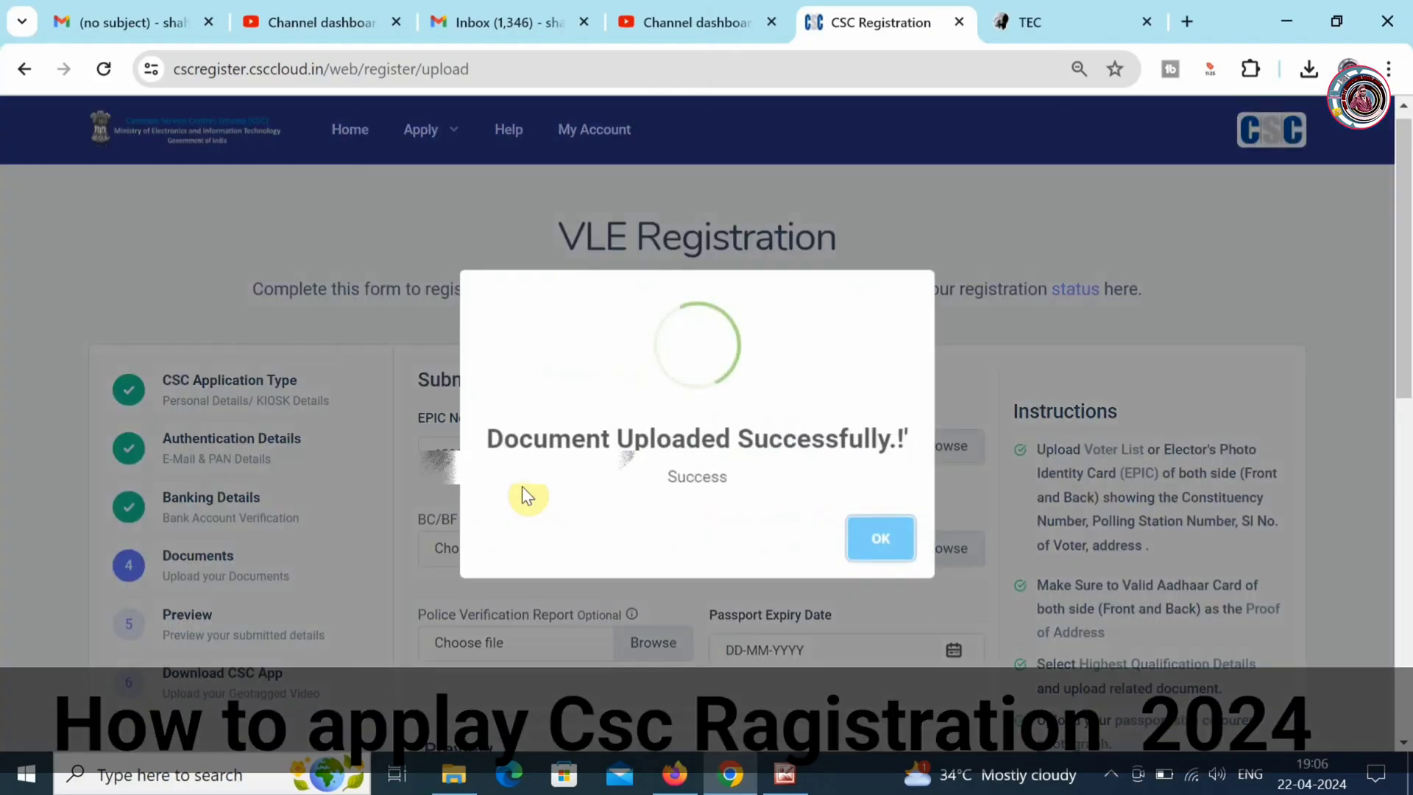
pyautogui.click(878, 539)
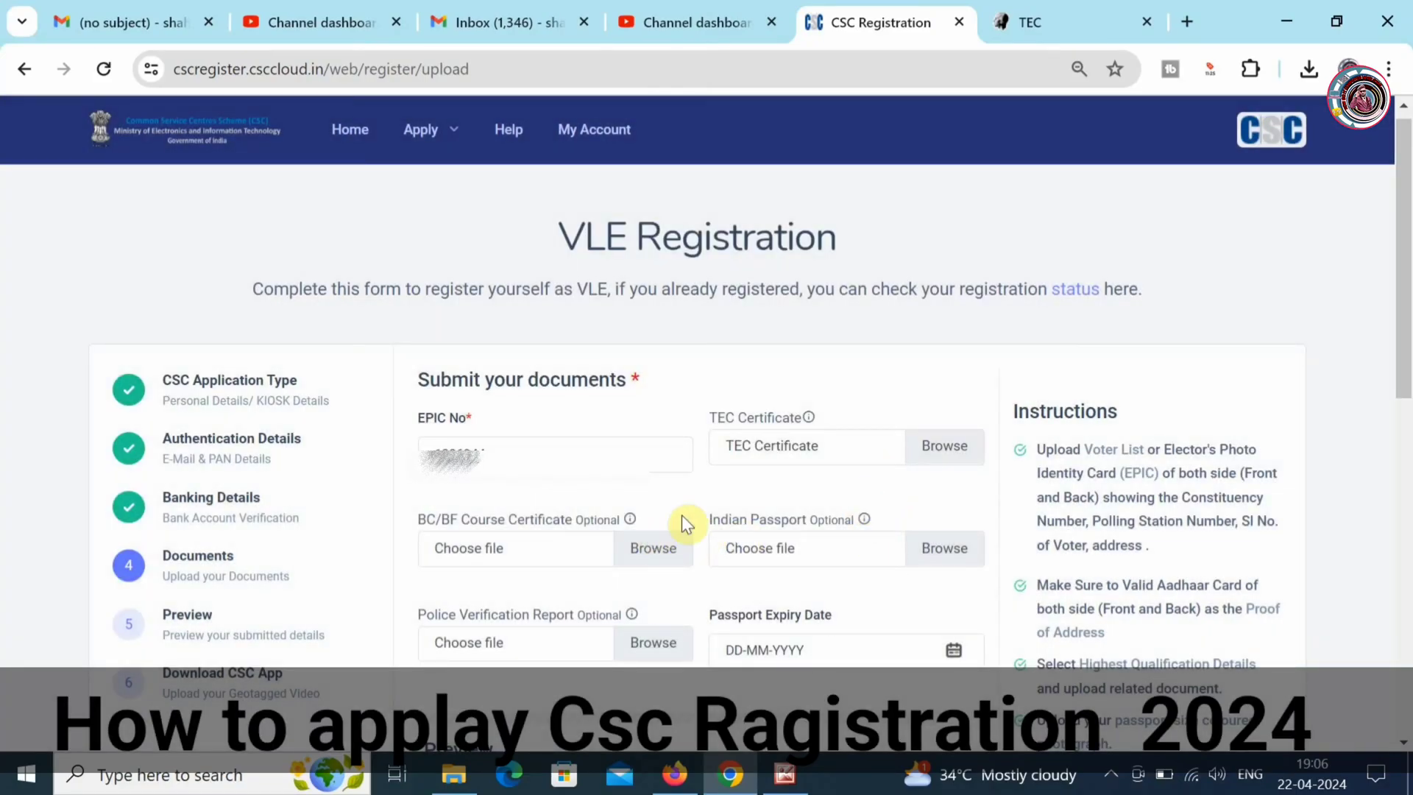
# Upload the applicant's CSC certificate file as the TEC Certificate and dismiss the success message
pyautogui.click(939, 445)
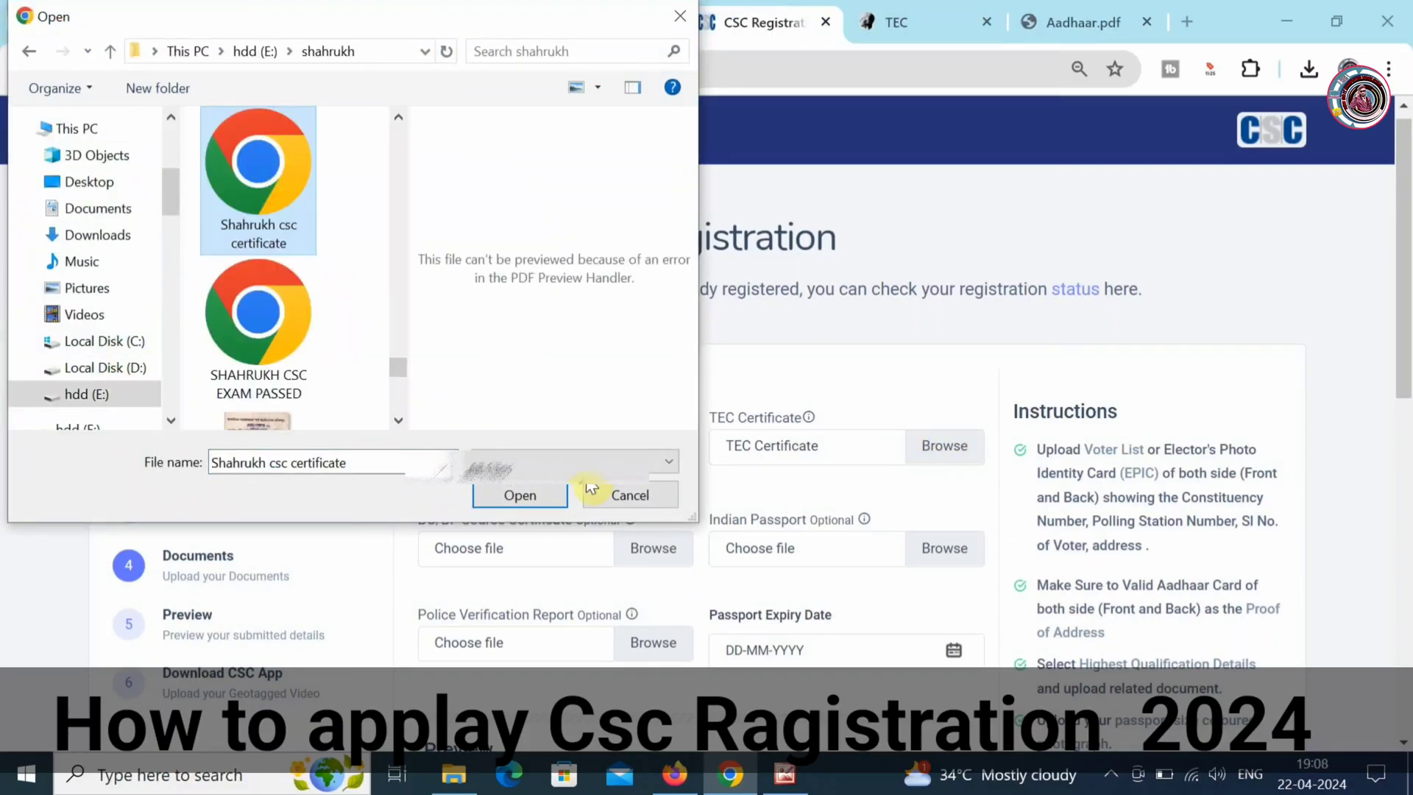
pyautogui.click(491, 487)
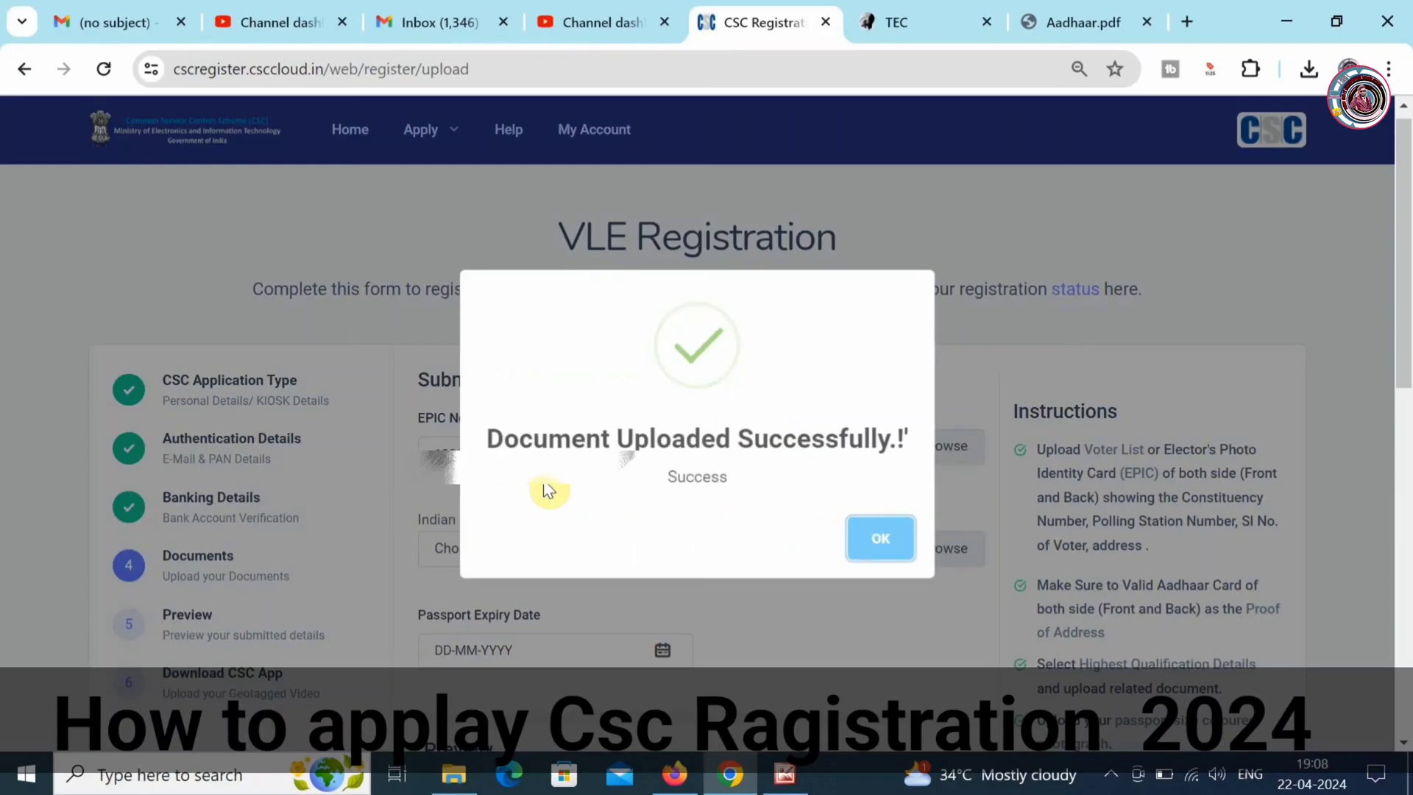
pyautogui.click(877, 539)
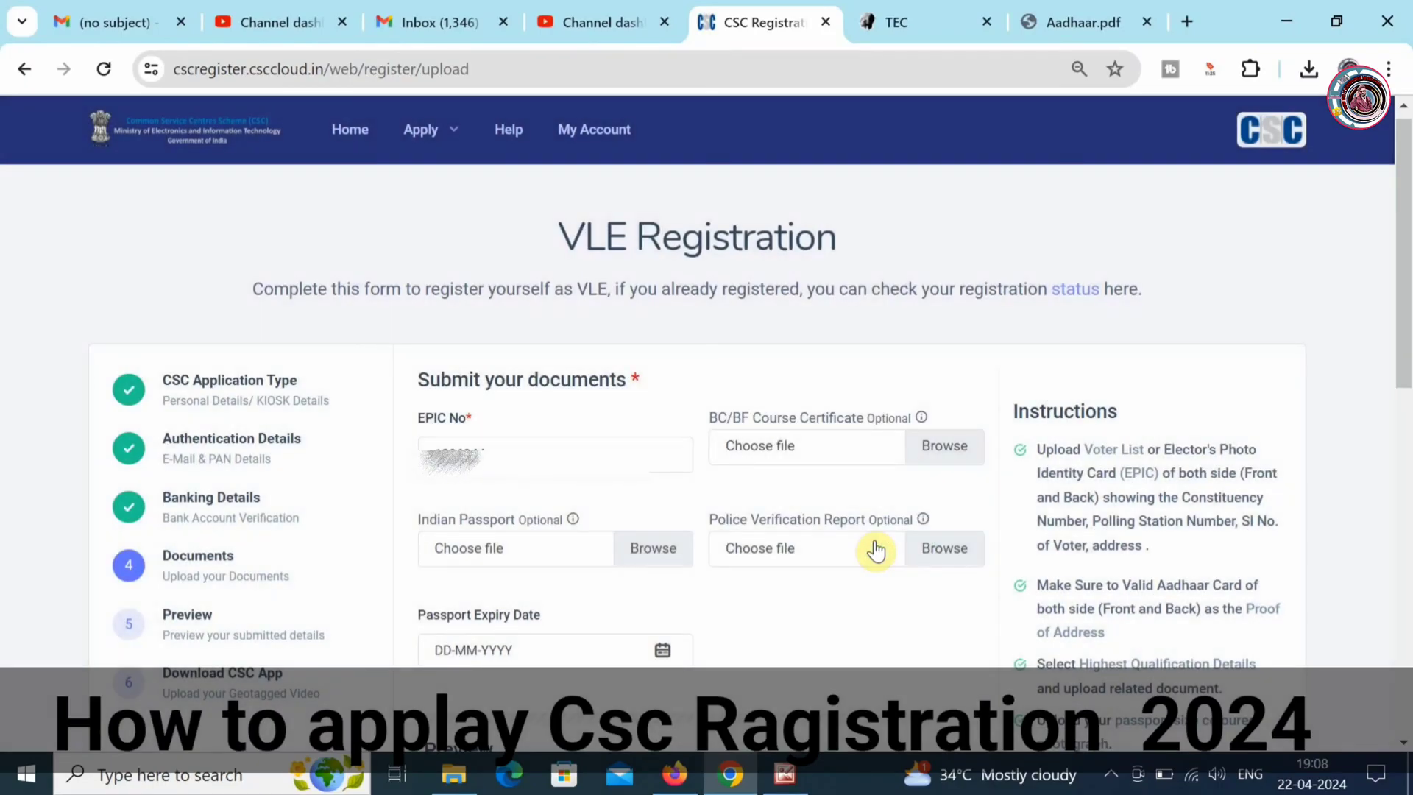
# Upload a file as the BC/BF Course Certificate and dismiss the success message
pyautogui.click(943, 444)
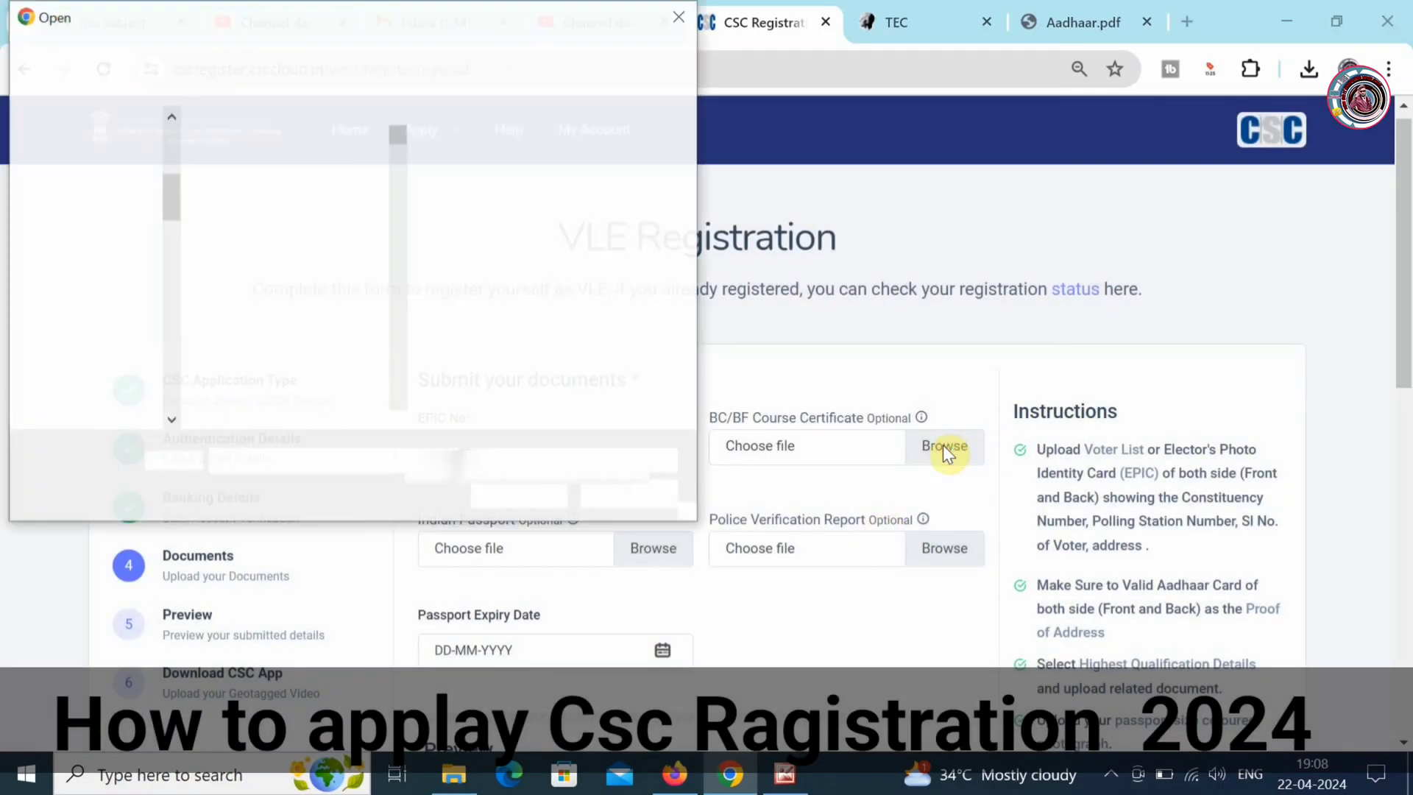
pyautogui.write('II')
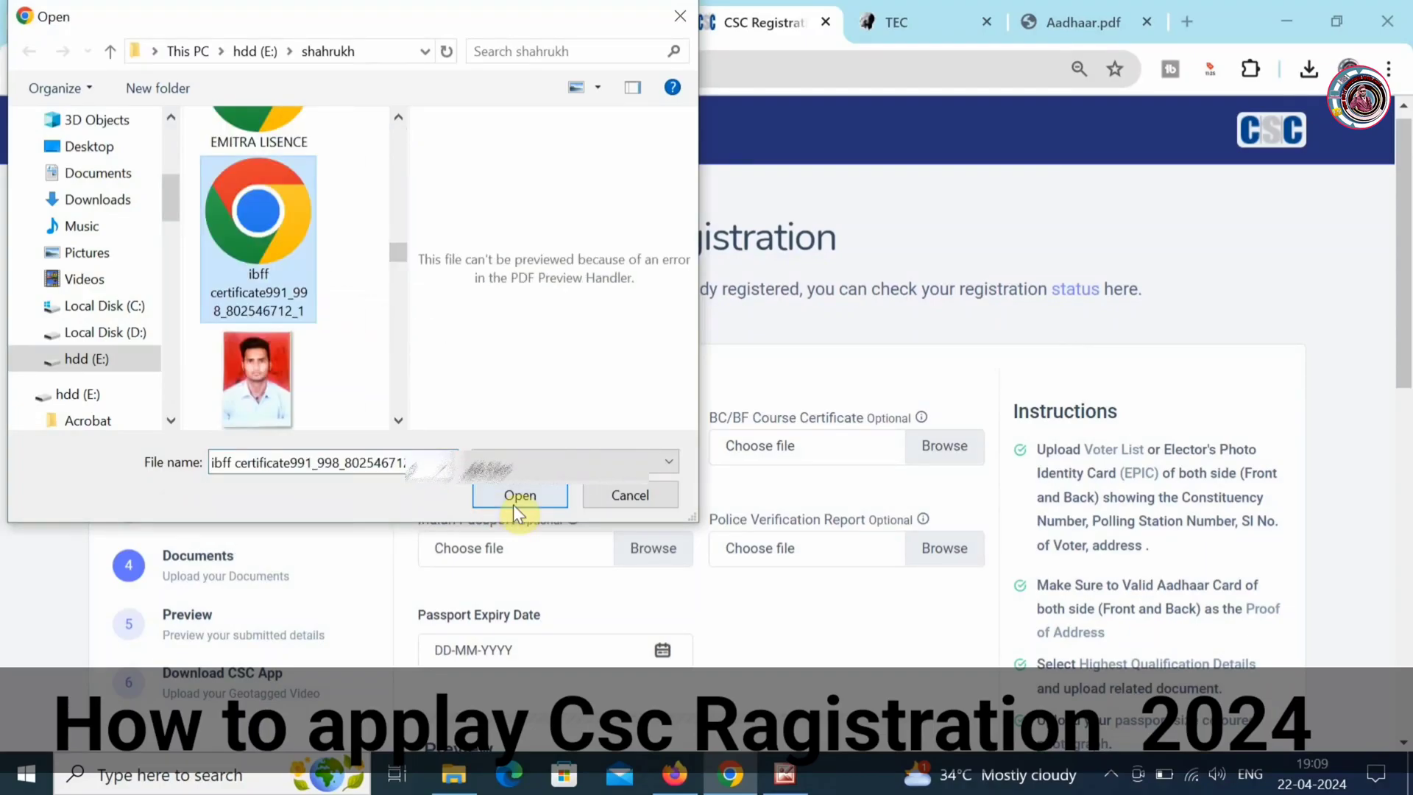
pyautogui.click(513, 500)
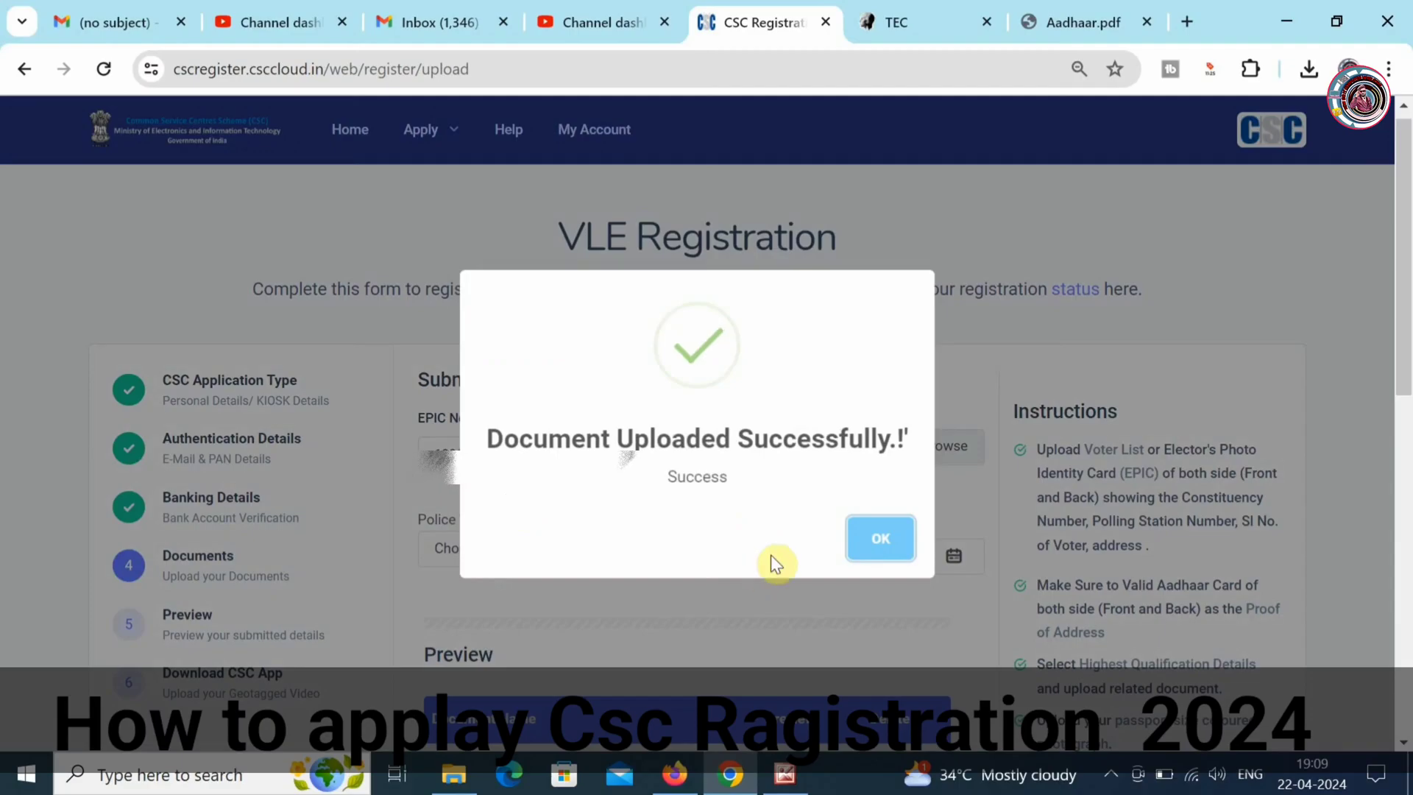
pyautogui.click(881, 540)
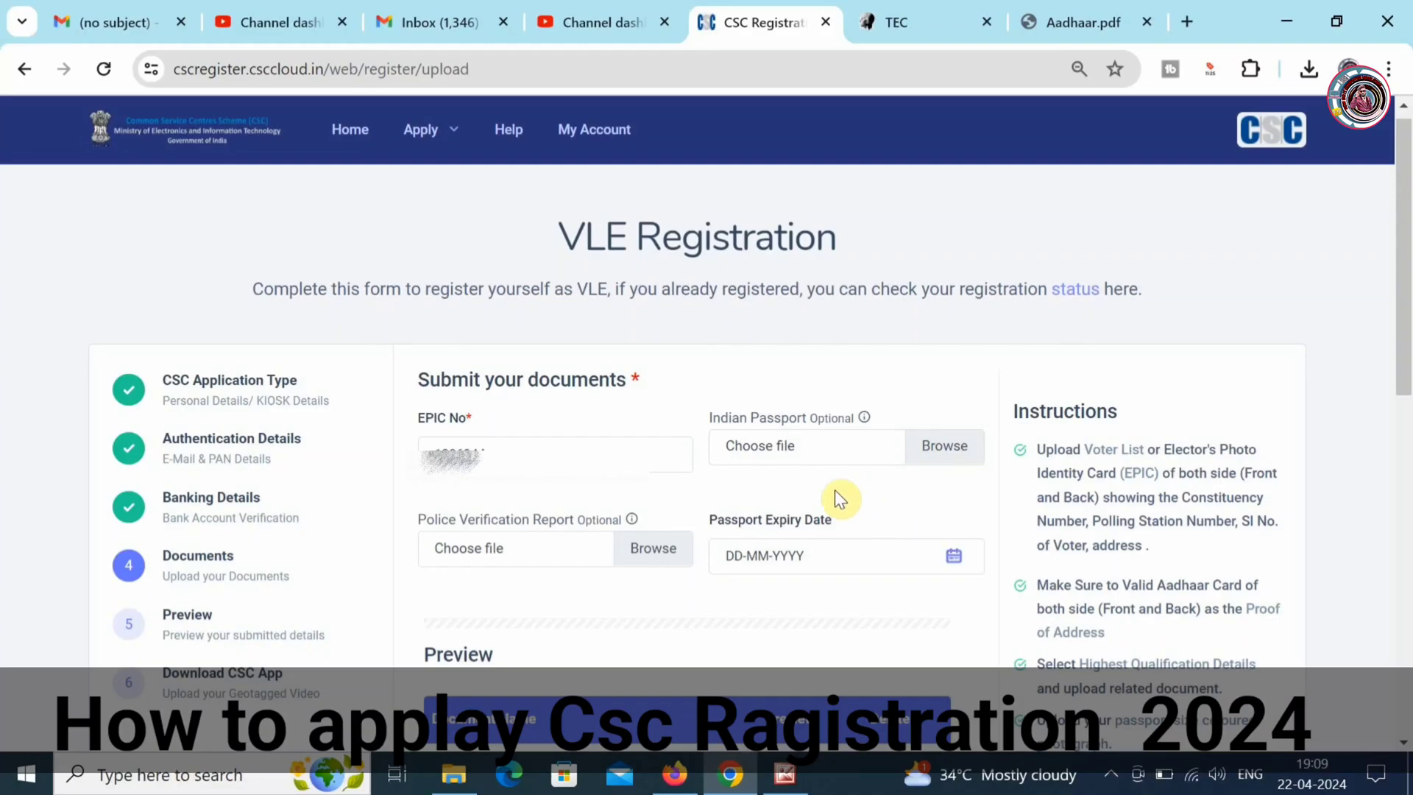
# Upload POLI (1).pdf as the Police Verification Report and dismiss the success message
pyautogui.click(641, 551)
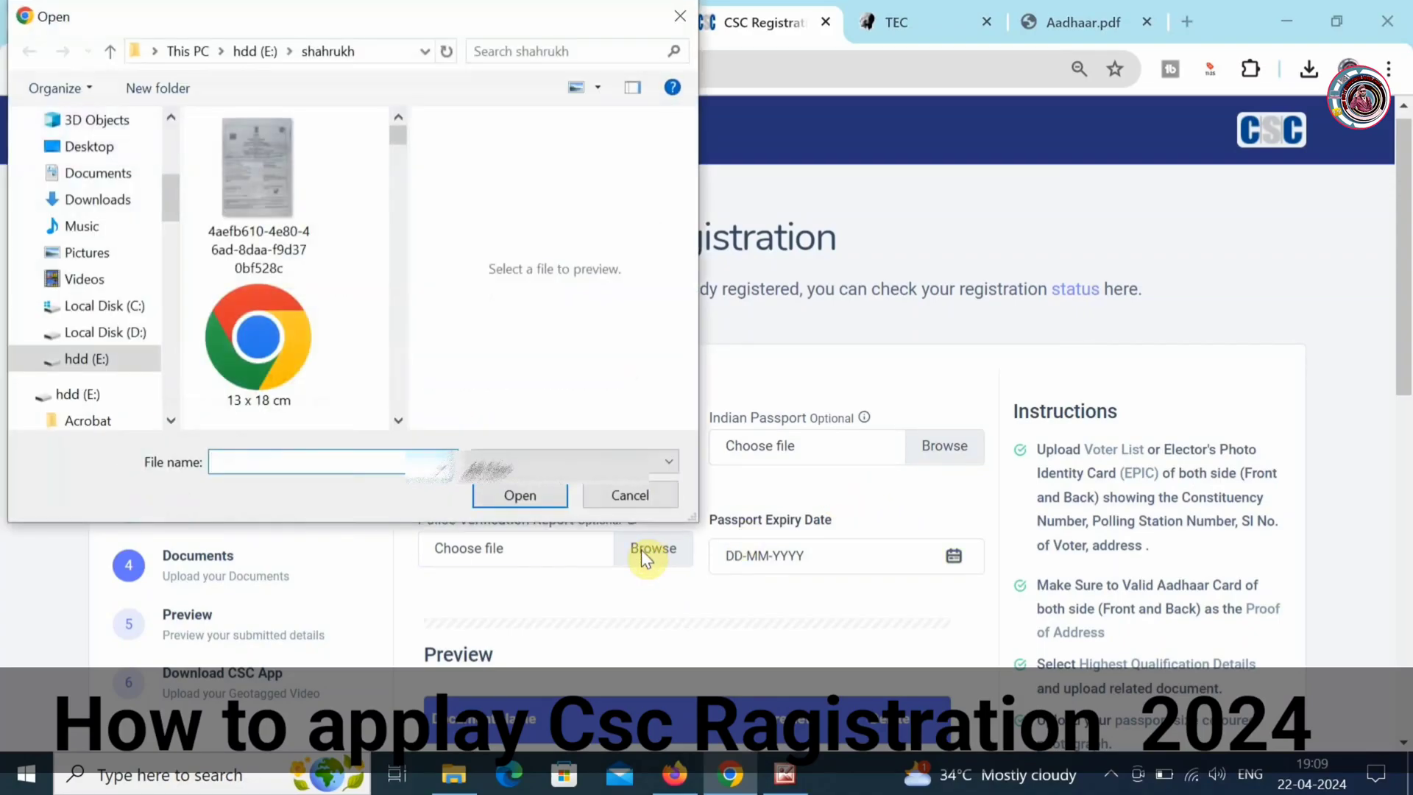
pyautogui.write('POL')
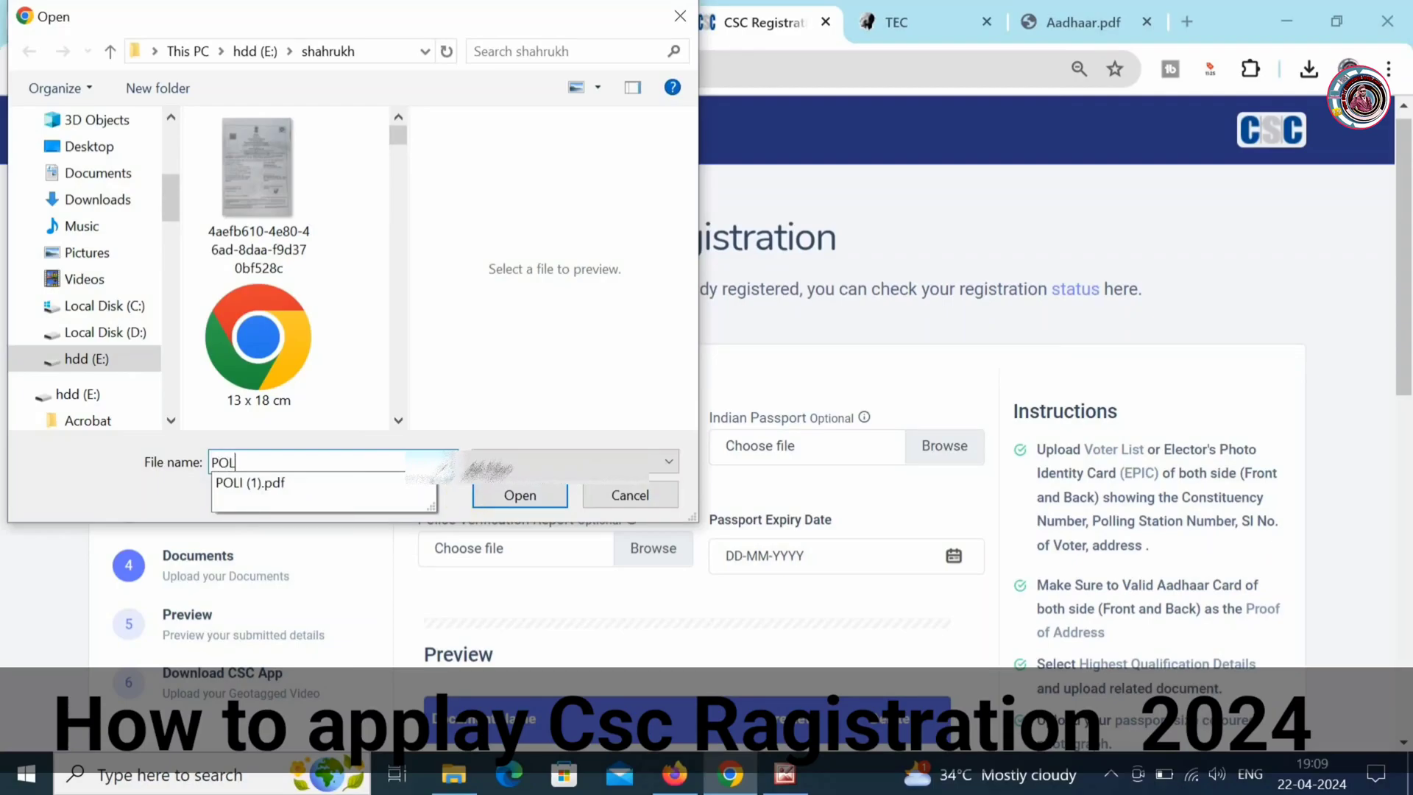
pyautogui.click(250, 482)
pyautogui.click(515, 494)
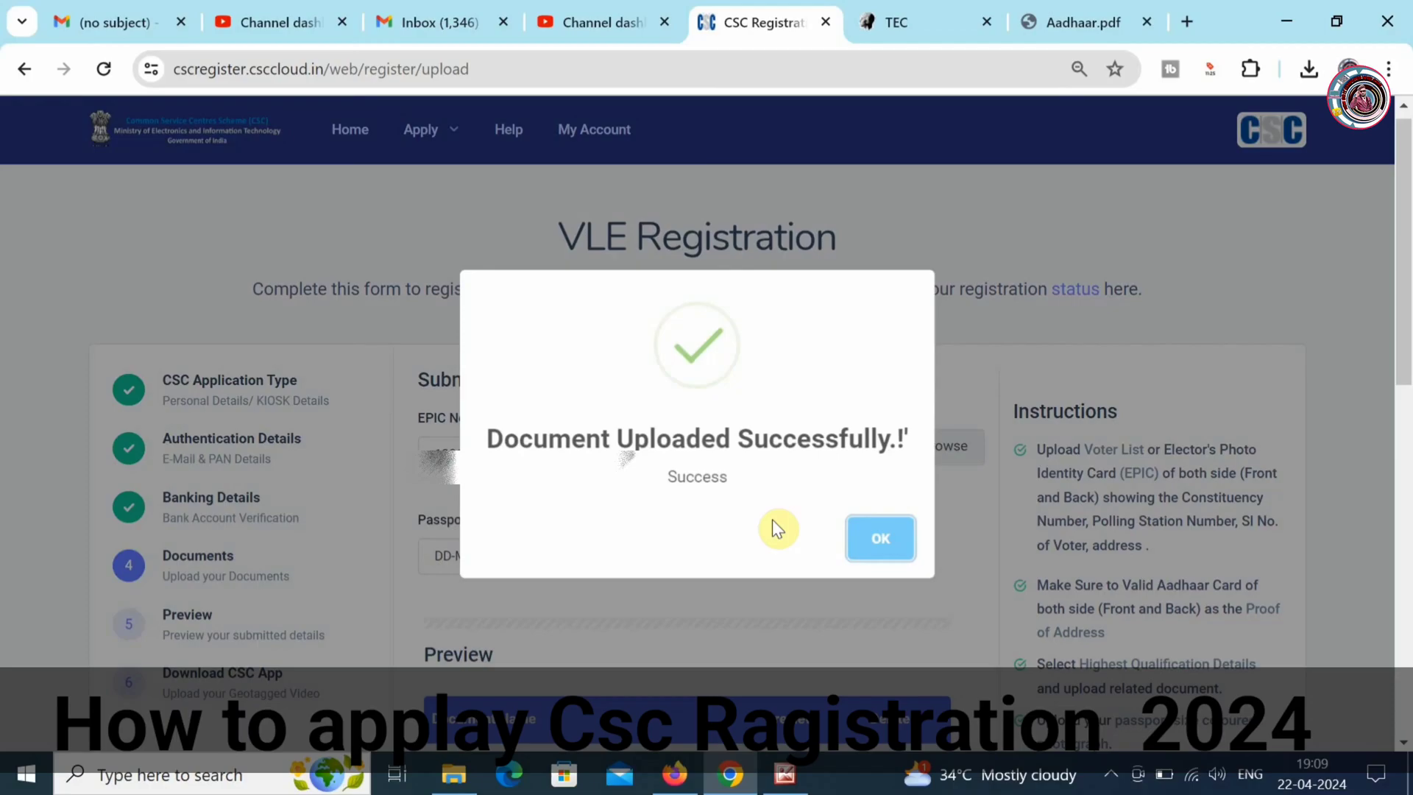
pyautogui.click(882, 551)
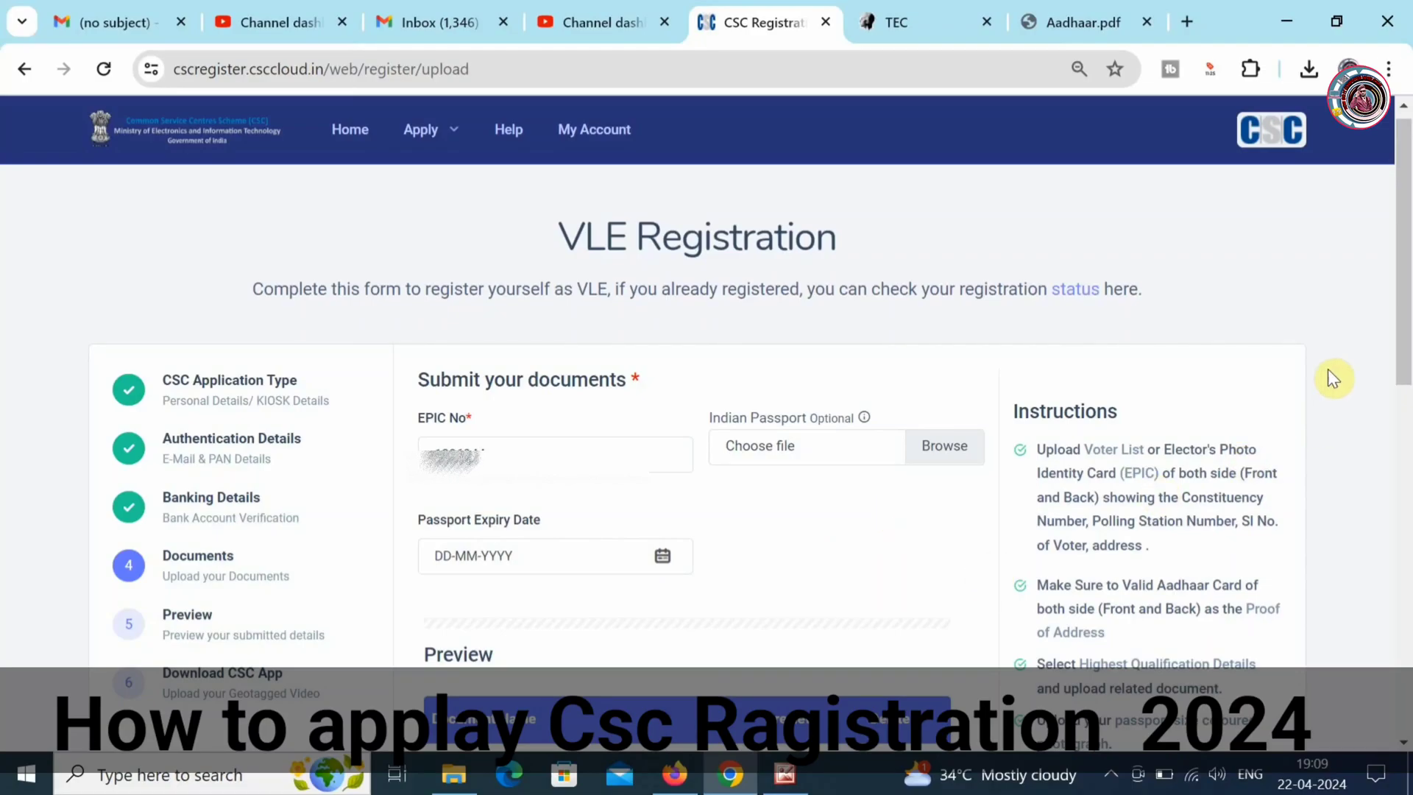
# Accept the declaration at the end of the documents section and proceed to the preview
pyautogui.moveTo(1405, 324); pyautogui.dragTo(1400, 635)
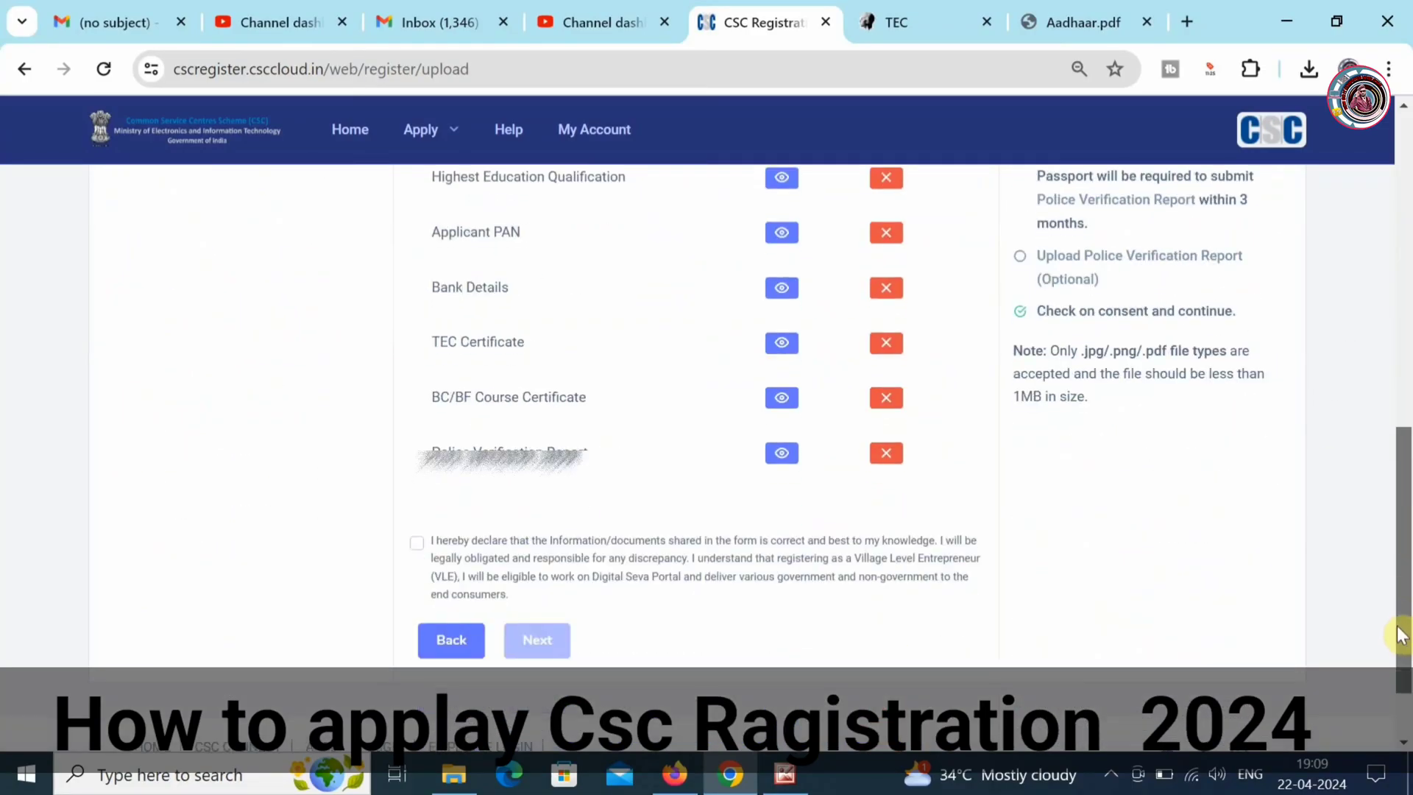
pyautogui.click(422, 547)
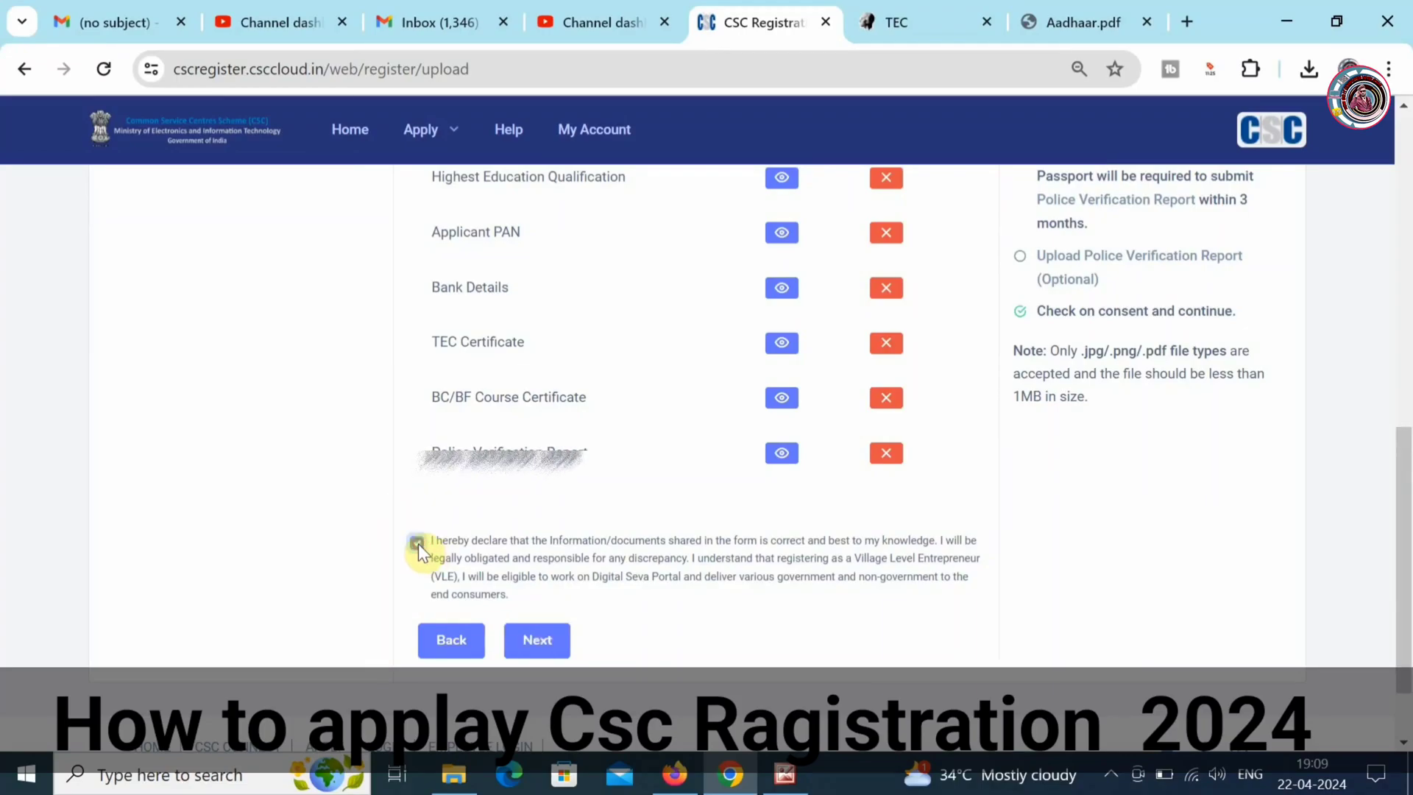
pyautogui.click(540, 639)
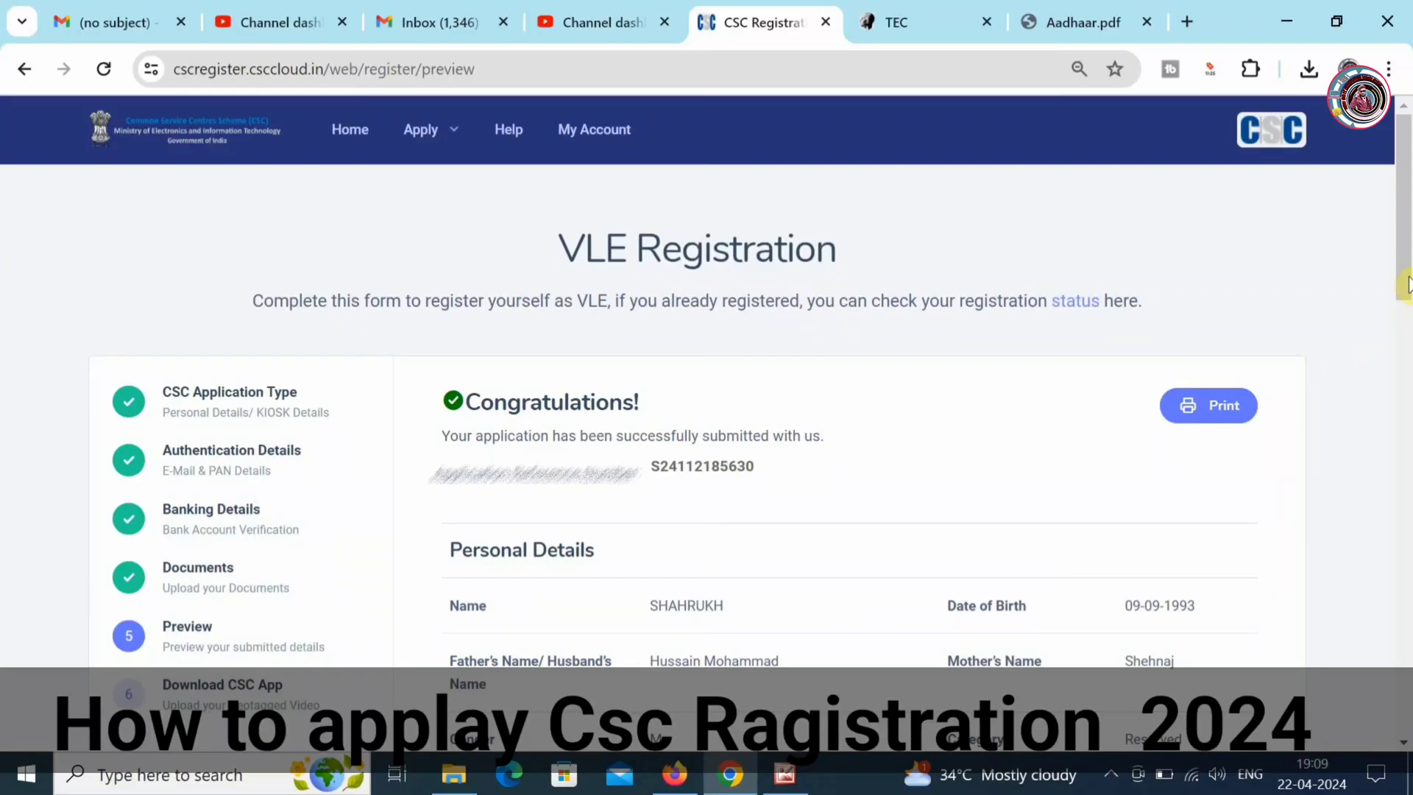
# Print the submitted application with Microsoft Print to PDF, saving it as CSC RAGISTRATION SLEEP
pyautogui.moveTo(1407, 271); pyautogui.dragTo(1407, 281)
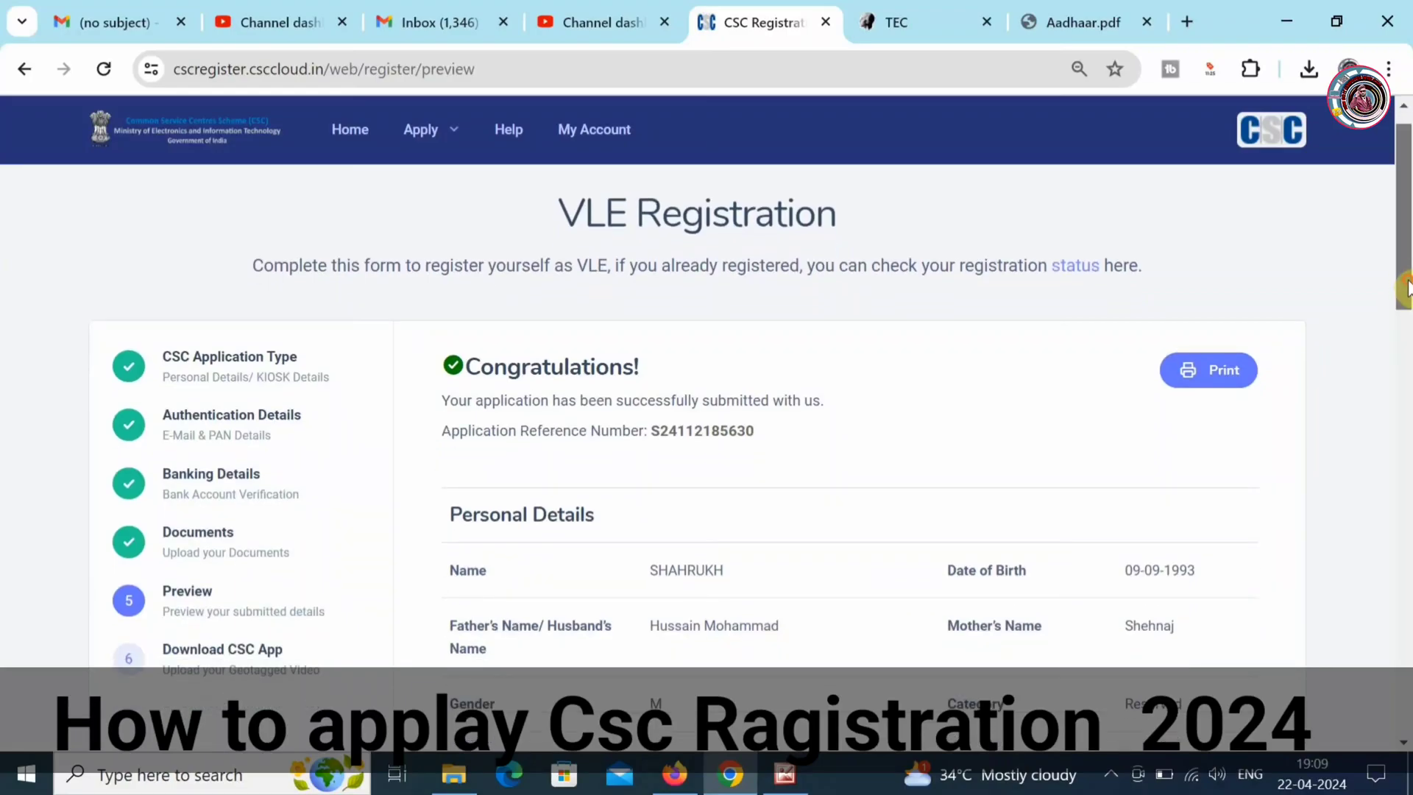
pyautogui.click(1228, 379)
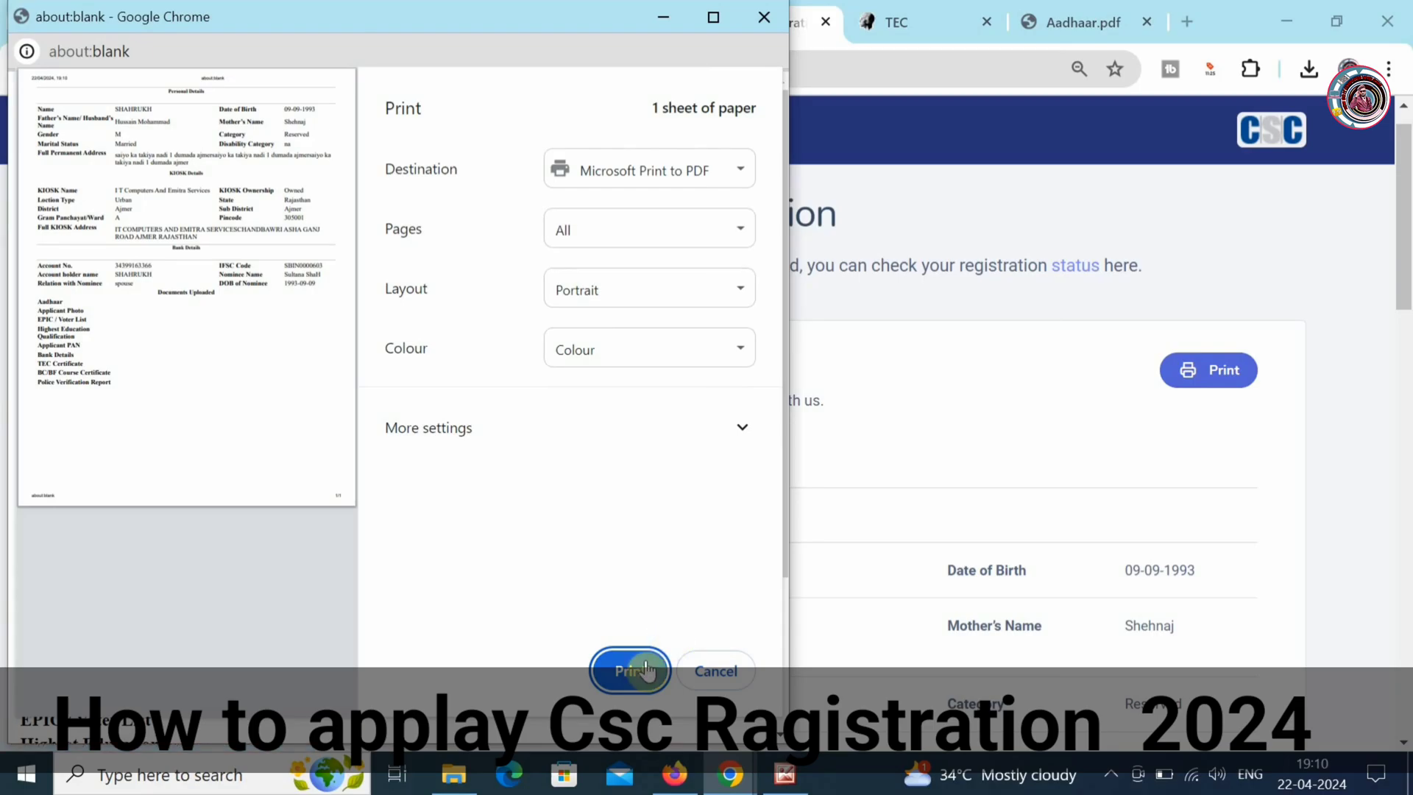
pyautogui.click(645, 669)
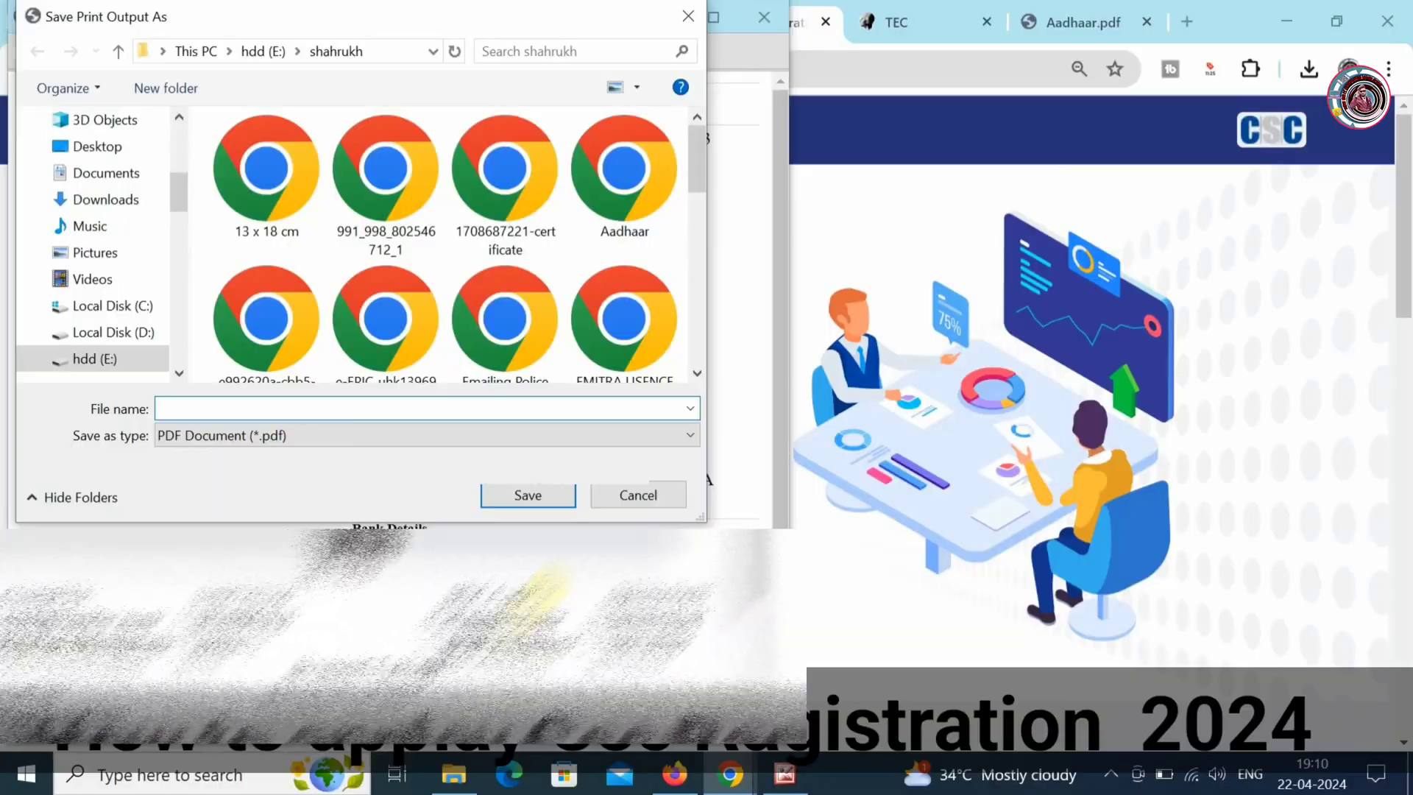
pyautogui.write('CSC RA')
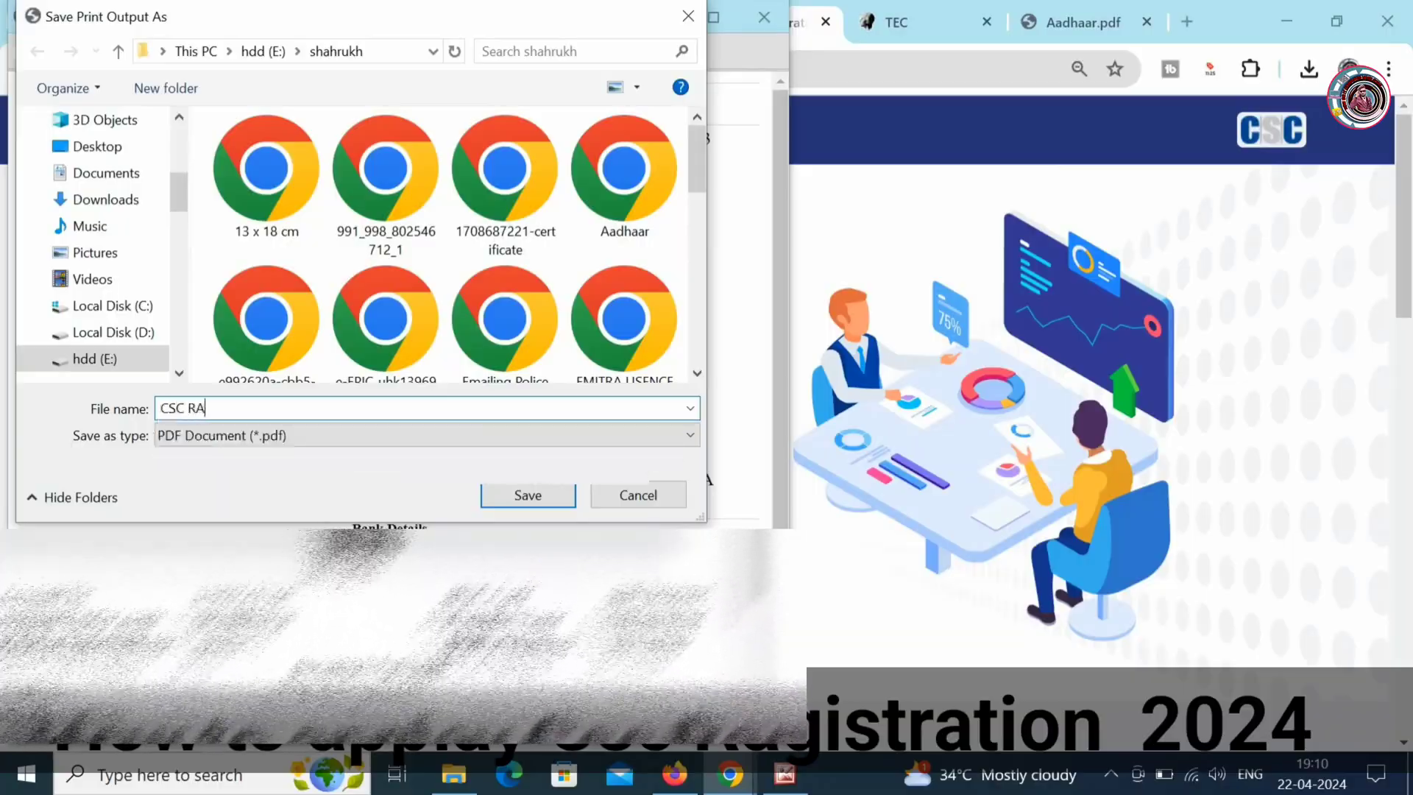
pyautogui.write('GISTR')
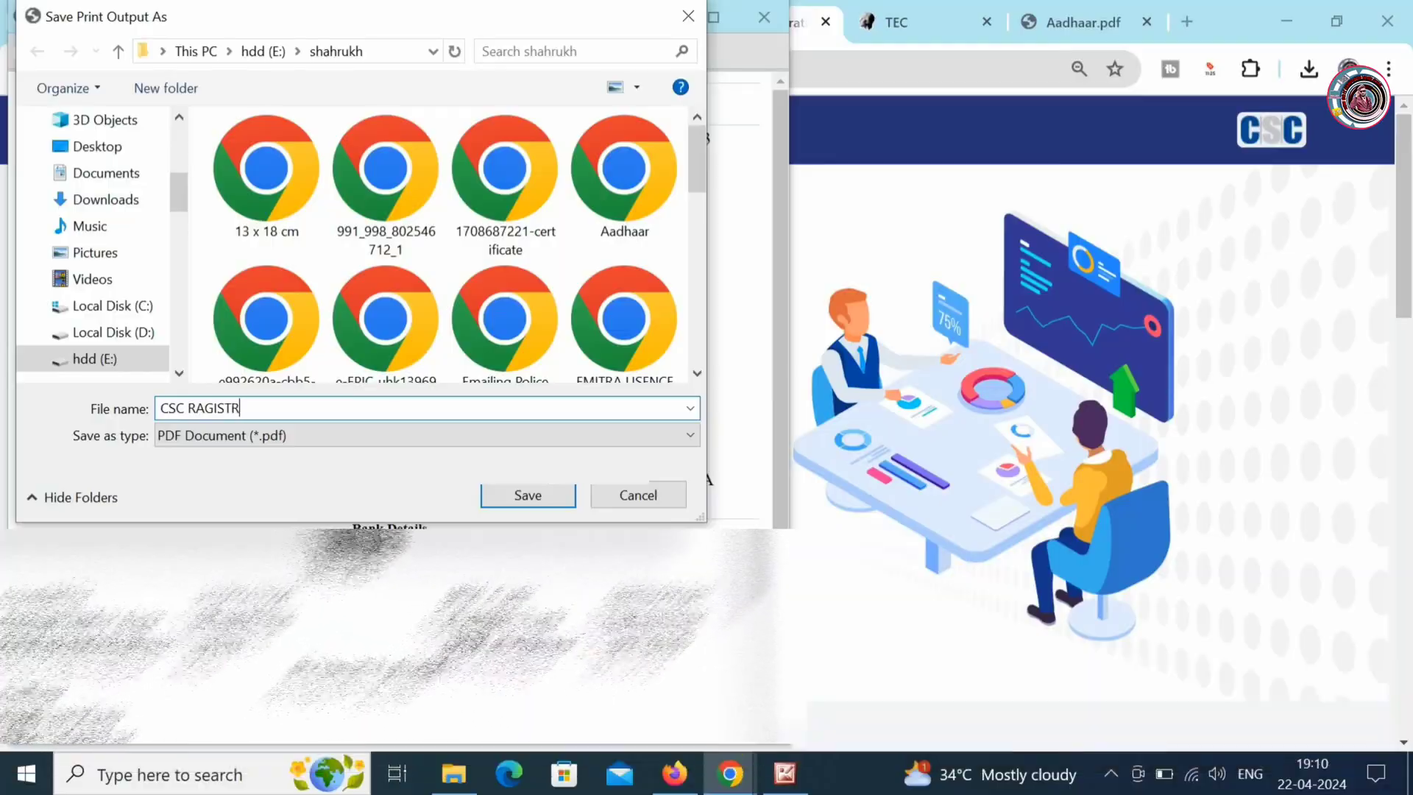
pyautogui.write('ATION')
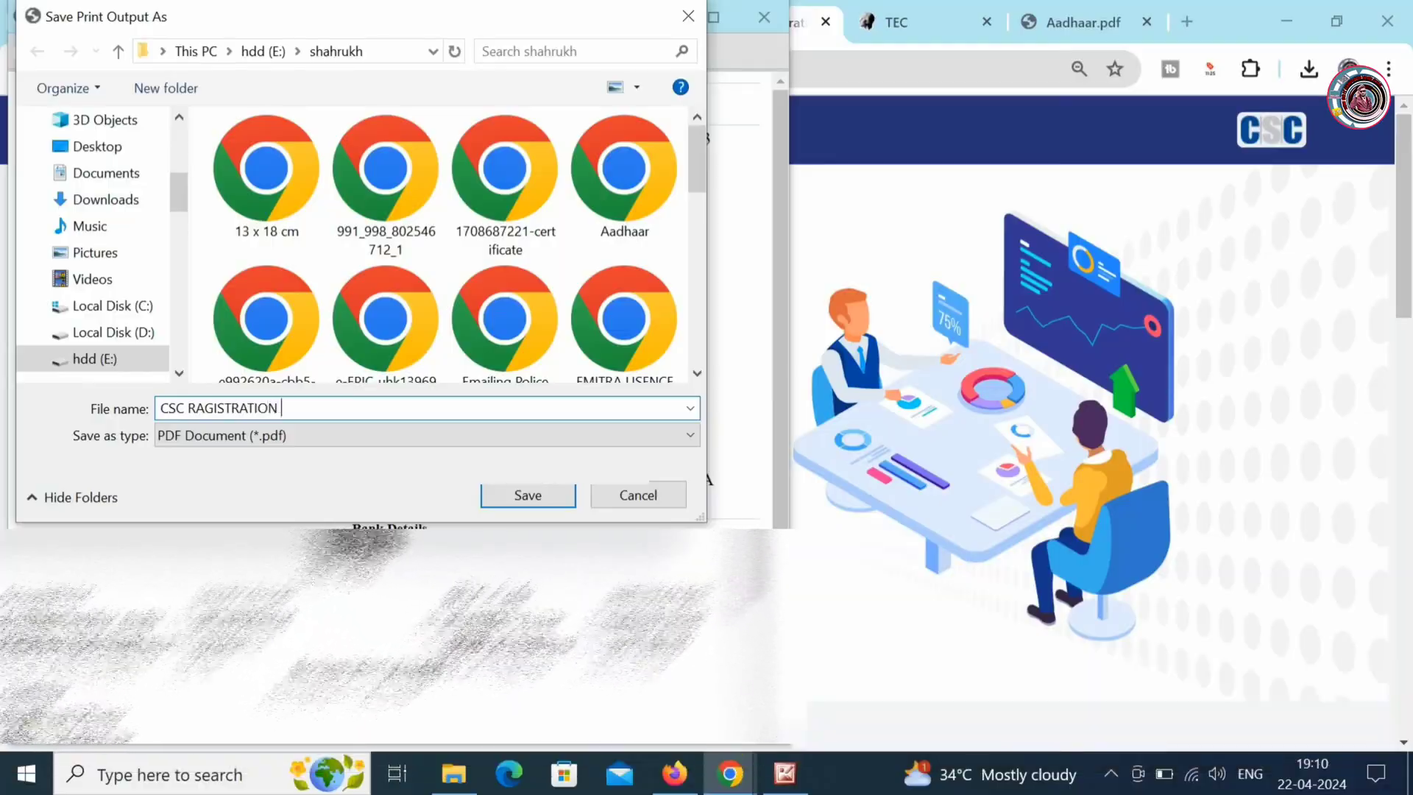
pyautogui.write(' SLEEP')
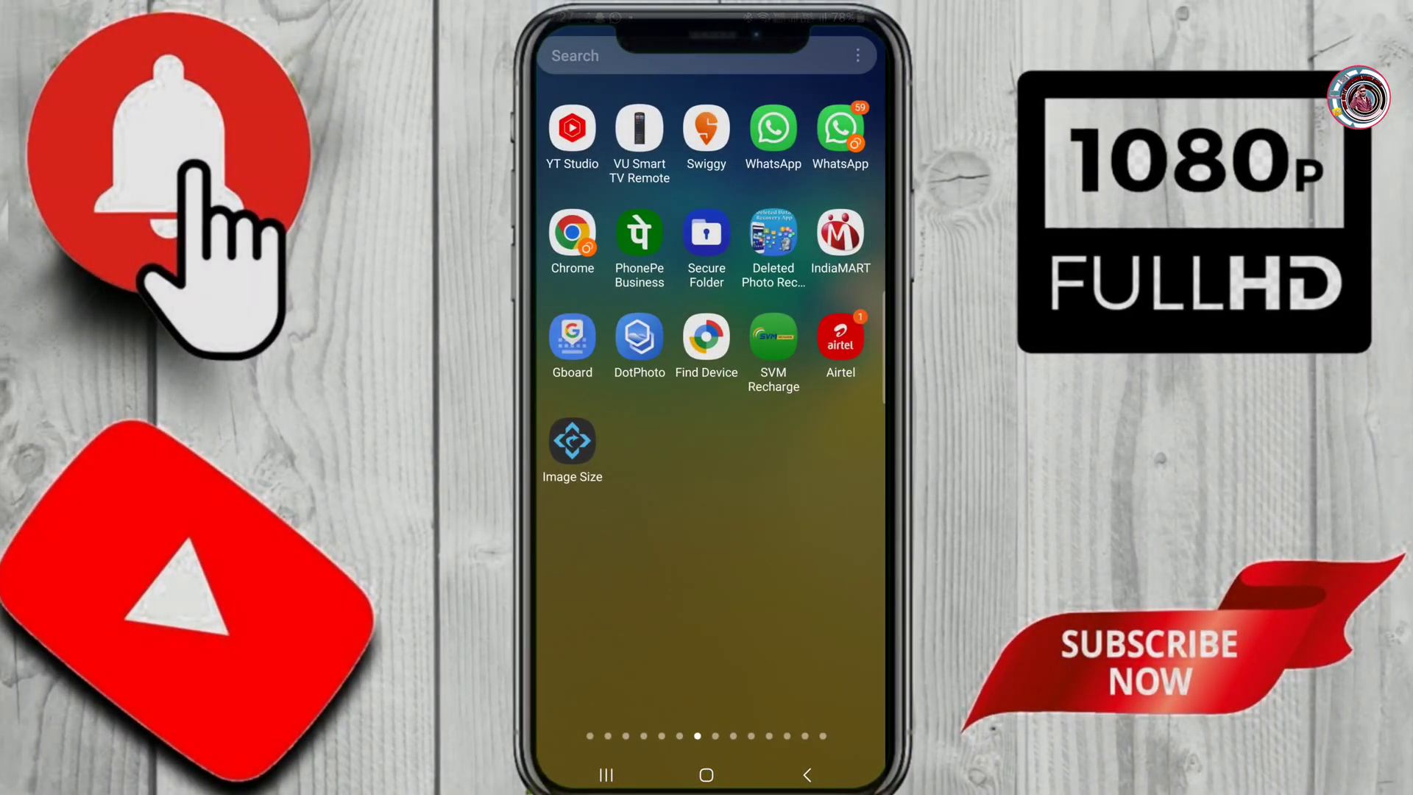
# Open the Play Store on the phone and search it for csc
pyautogui.click(625, 55)
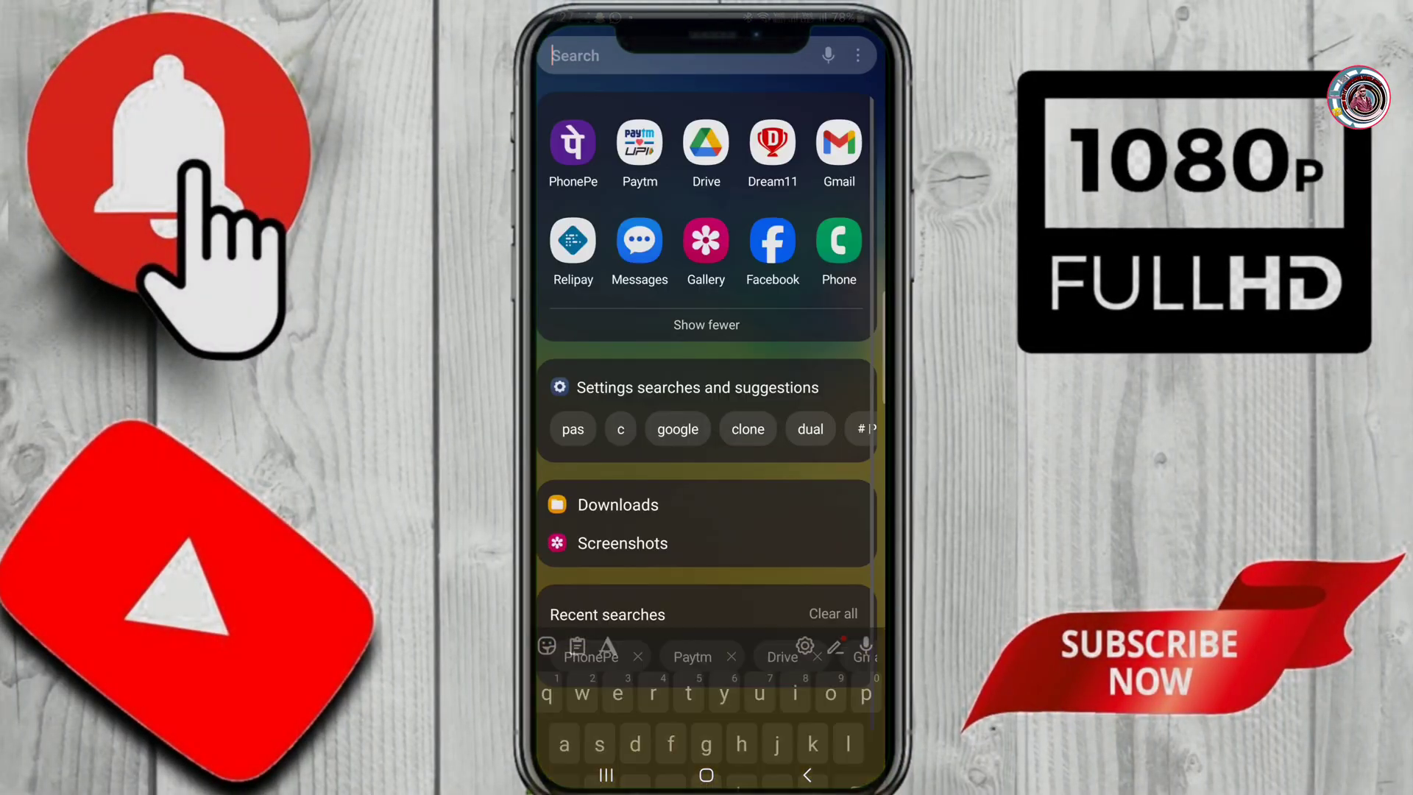
pyautogui.write('play')
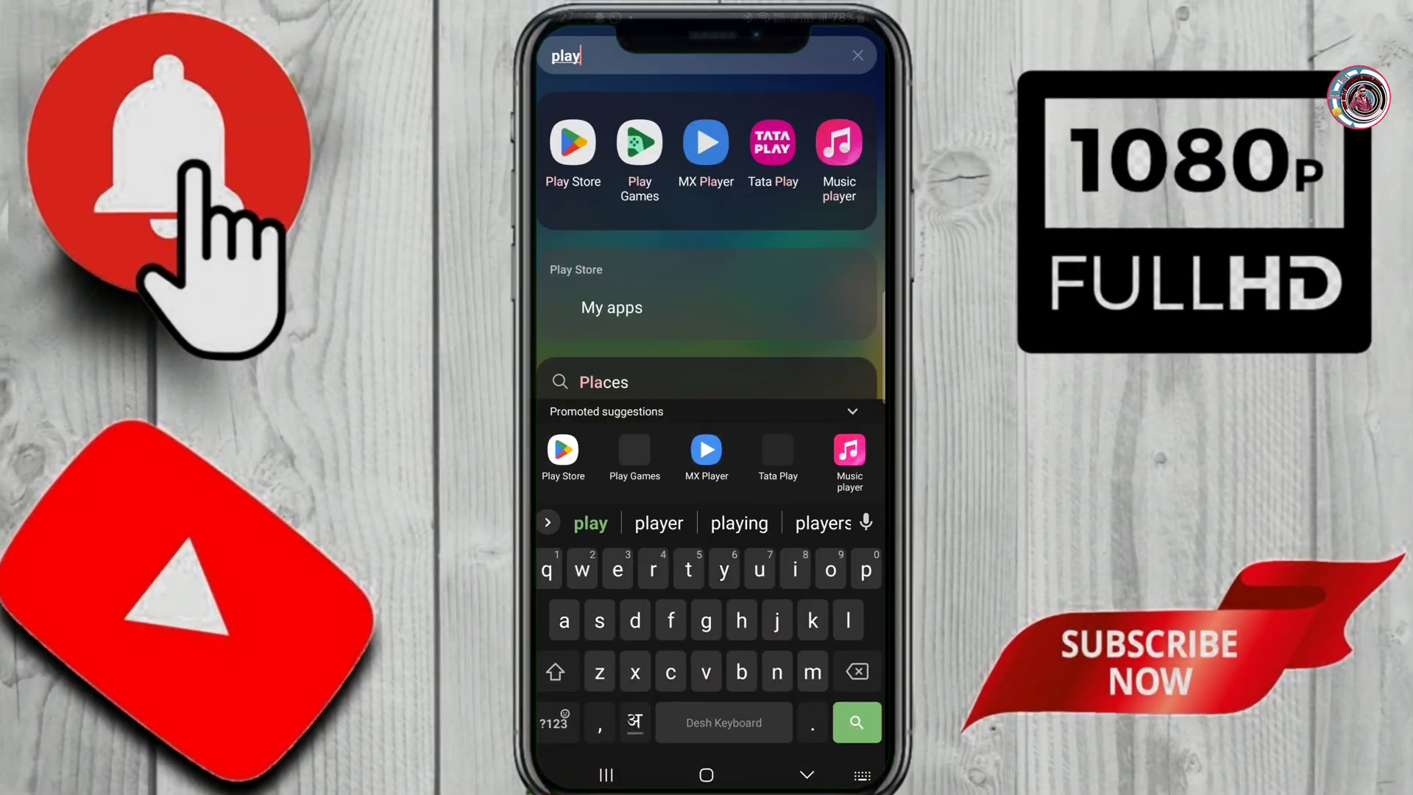
pyautogui.click(574, 142)
pyautogui.write('c')
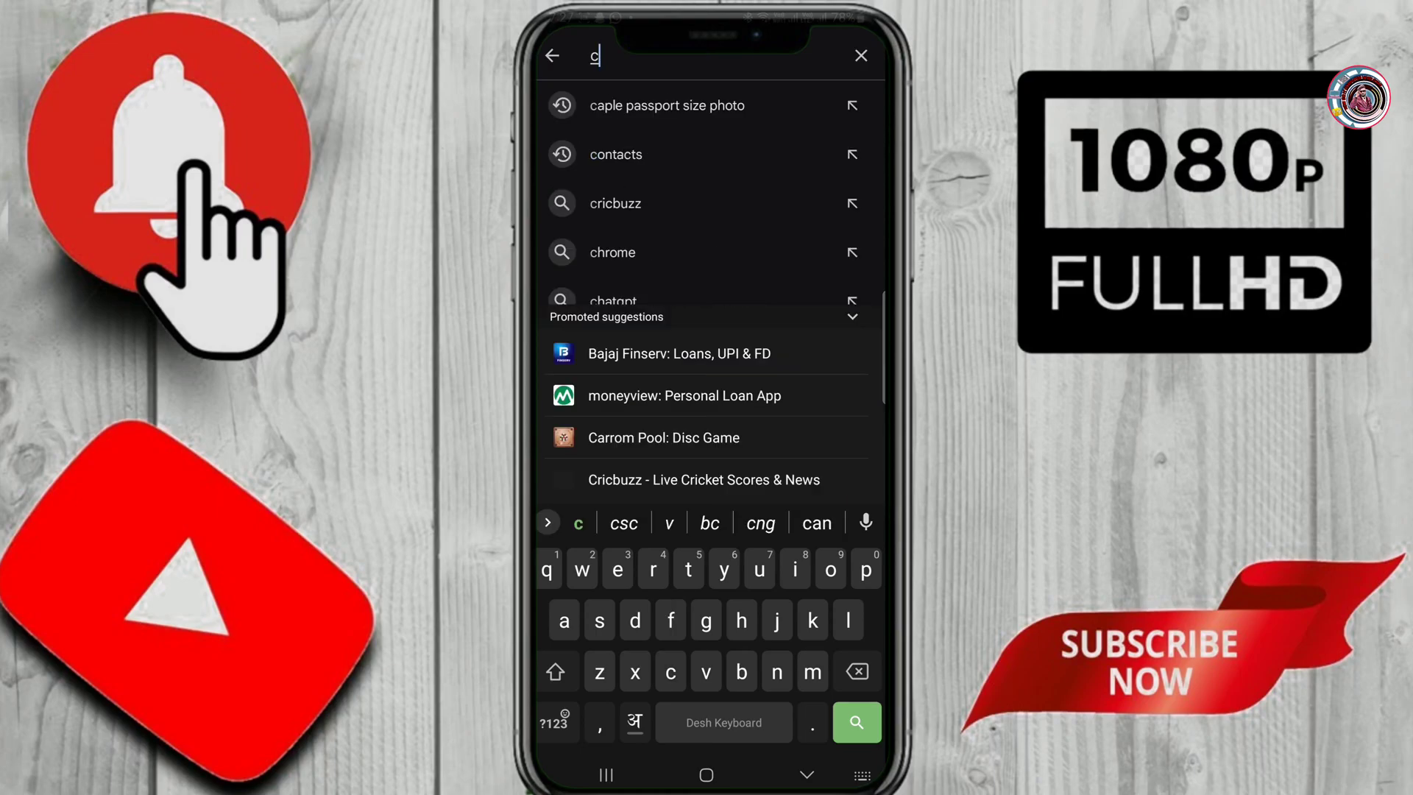
pyautogui.write('sc')
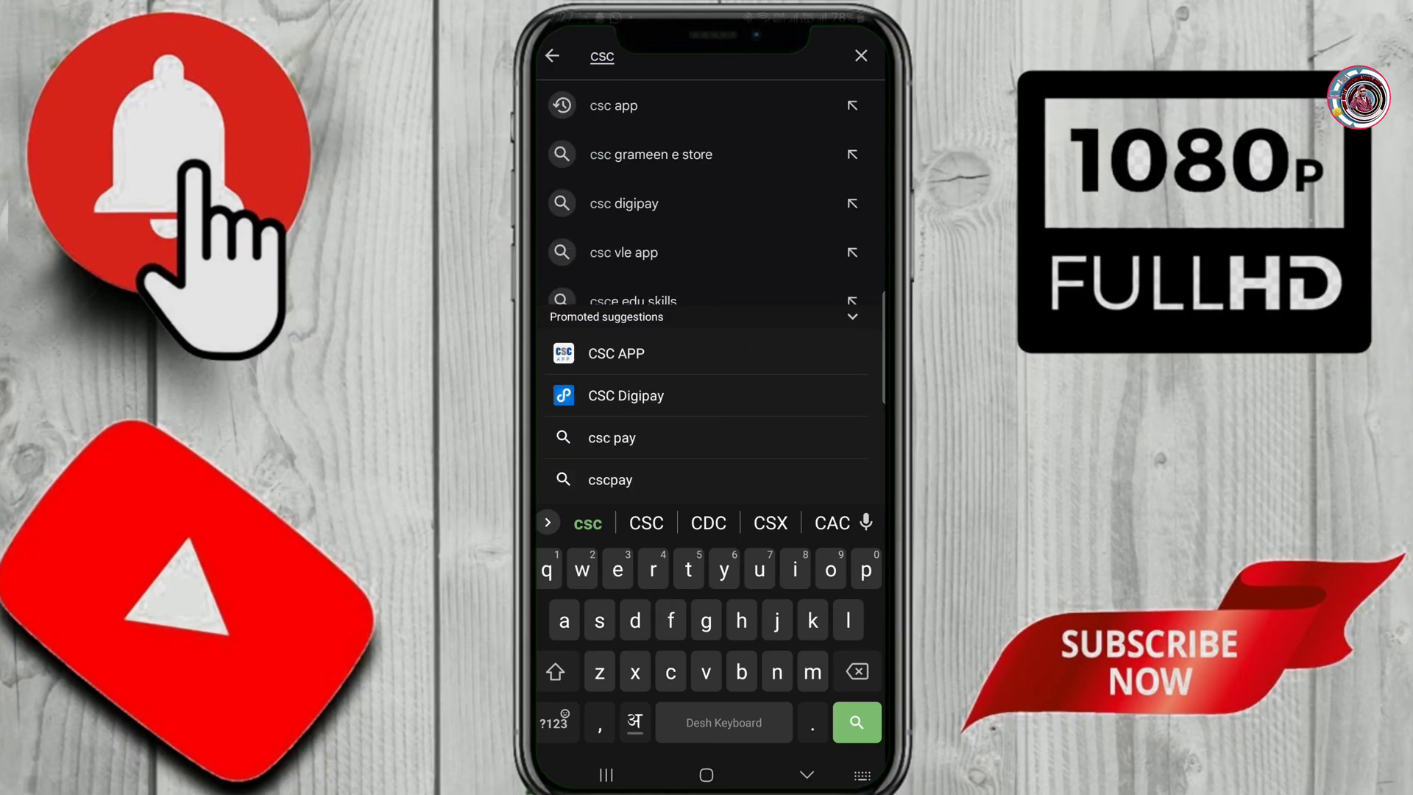